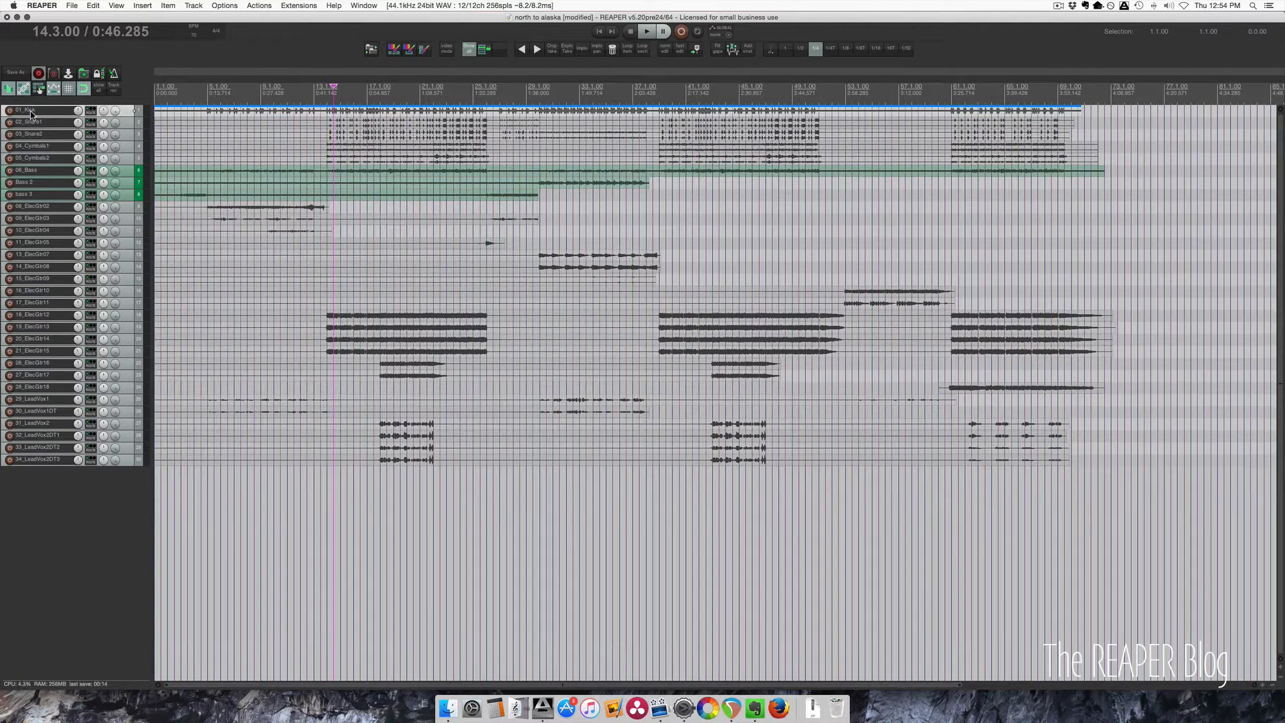
# - Look over the drum, bass and guitar tracks, enlarging 08_ElecGtr02 and 28_ElecGtr18 to view their waveforms
pyautogui.click(48, 162)
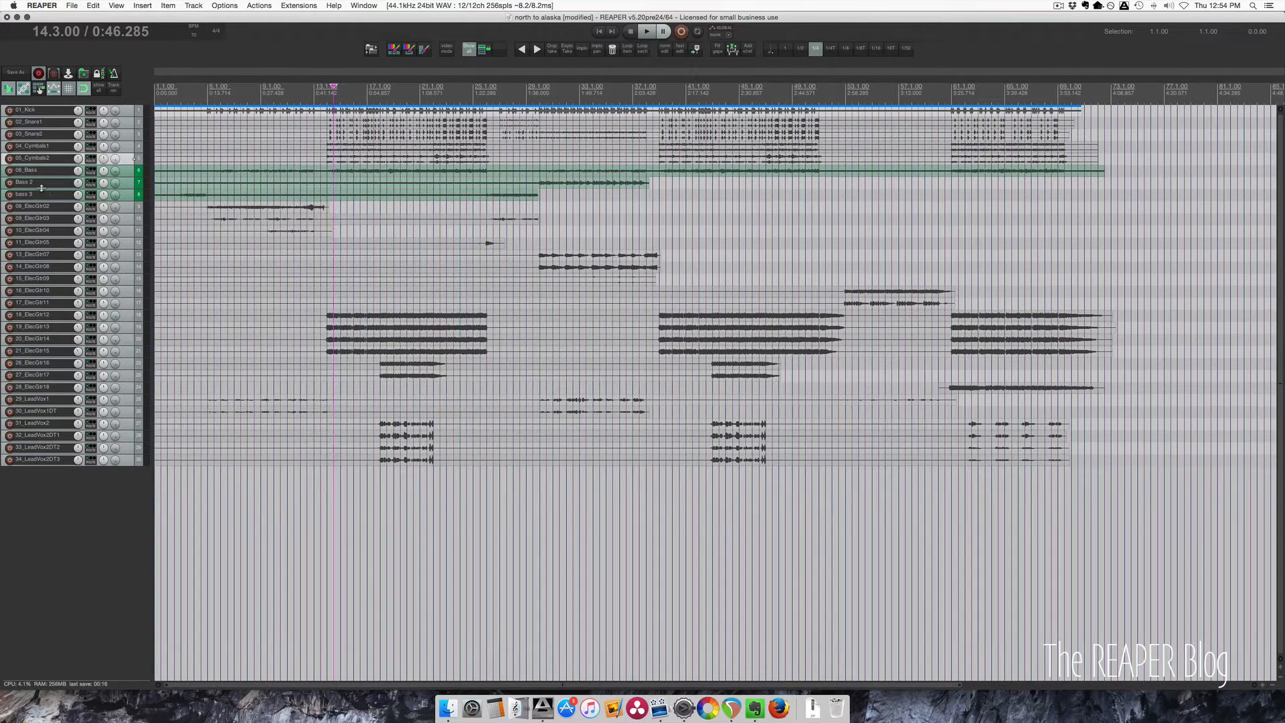
pyautogui.click(46, 173)
pyautogui.keyDown('shift'); pyautogui.click(46, 196); pyautogui.keyUp('shift')
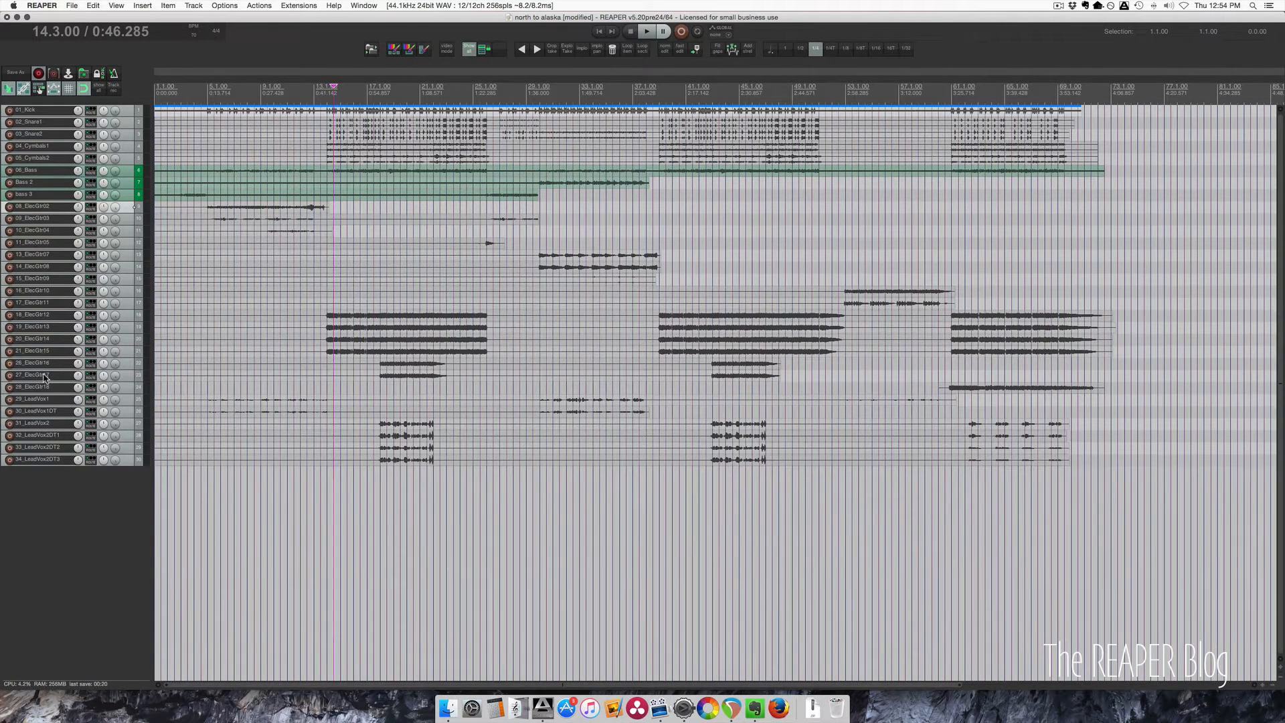
pyautogui.scroll(5, 129, 229)
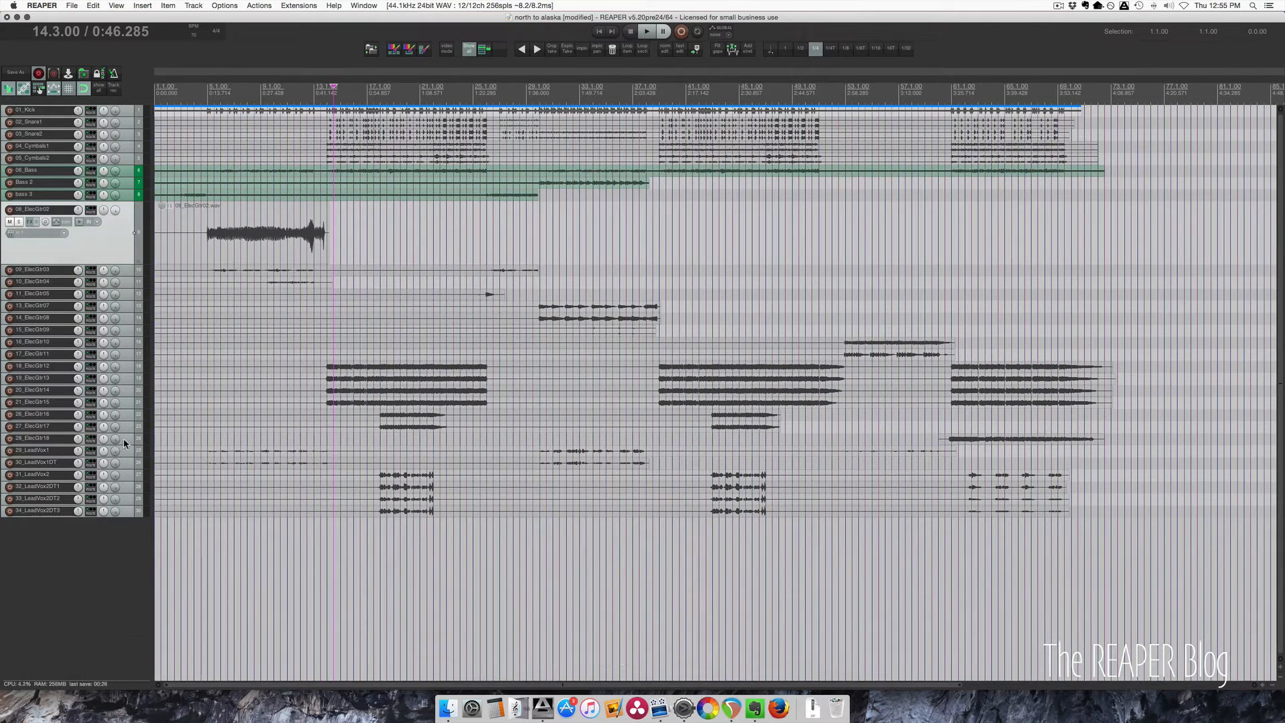
pyautogui.click(123, 438)
pyautogui.scroll(2, 121, 441)
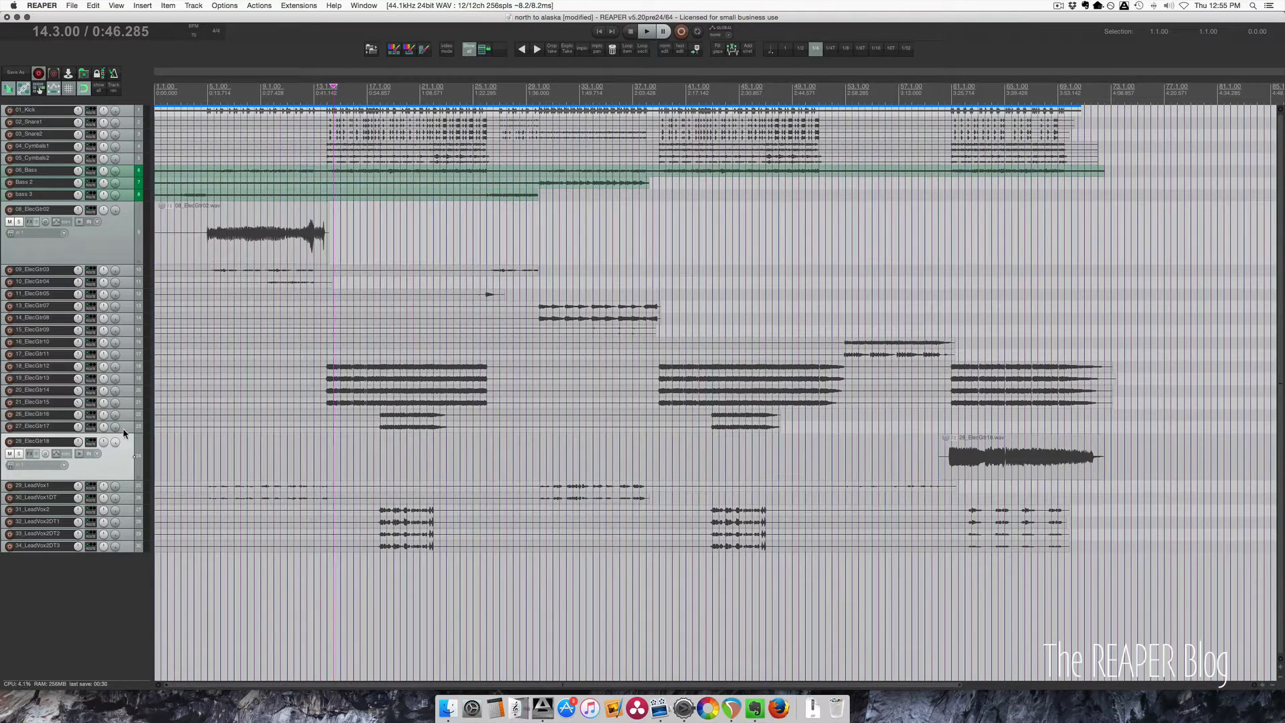
# - Enlarge the tracks 09_ElecGtr03, 10_ElecGtr04 and 11_ElecGtr05 in turn to inspect their guitar parts
pyautogui.click(230, 277)
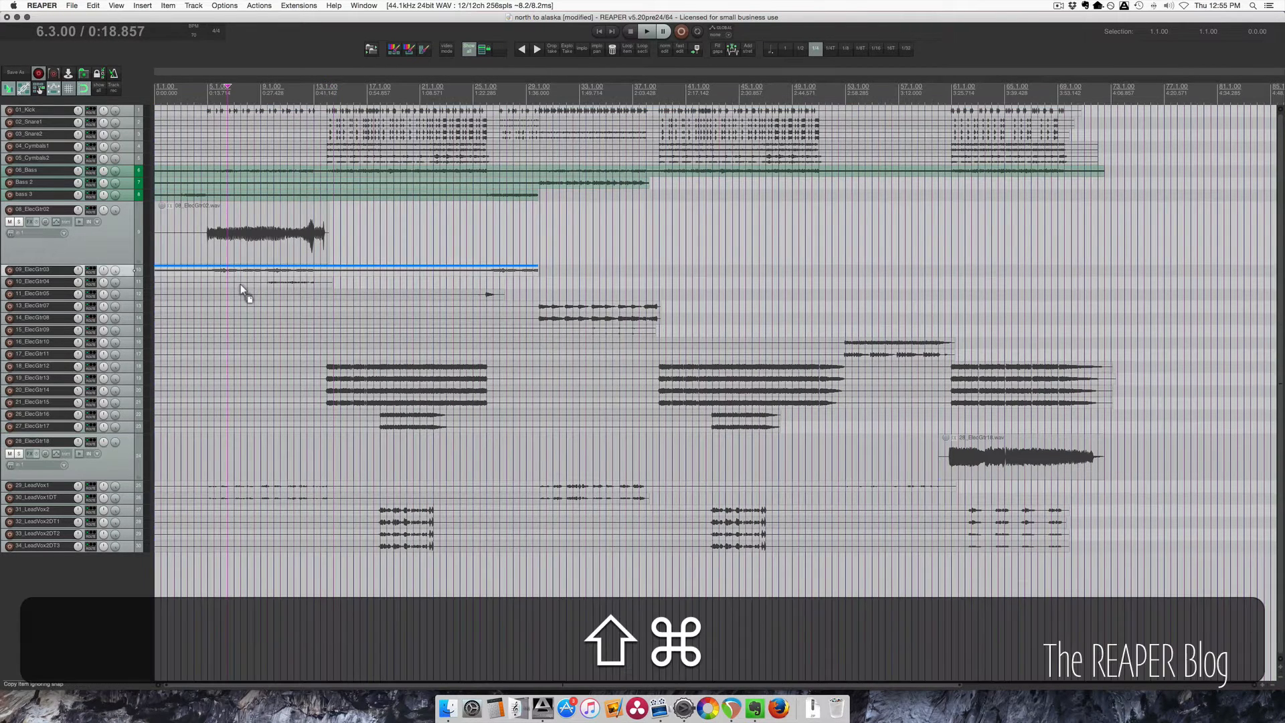
pyautogui.scroll(2, 242, 288)
pyautogui.click(301, 341)
pyautogui.scroll(2, 298, 344)
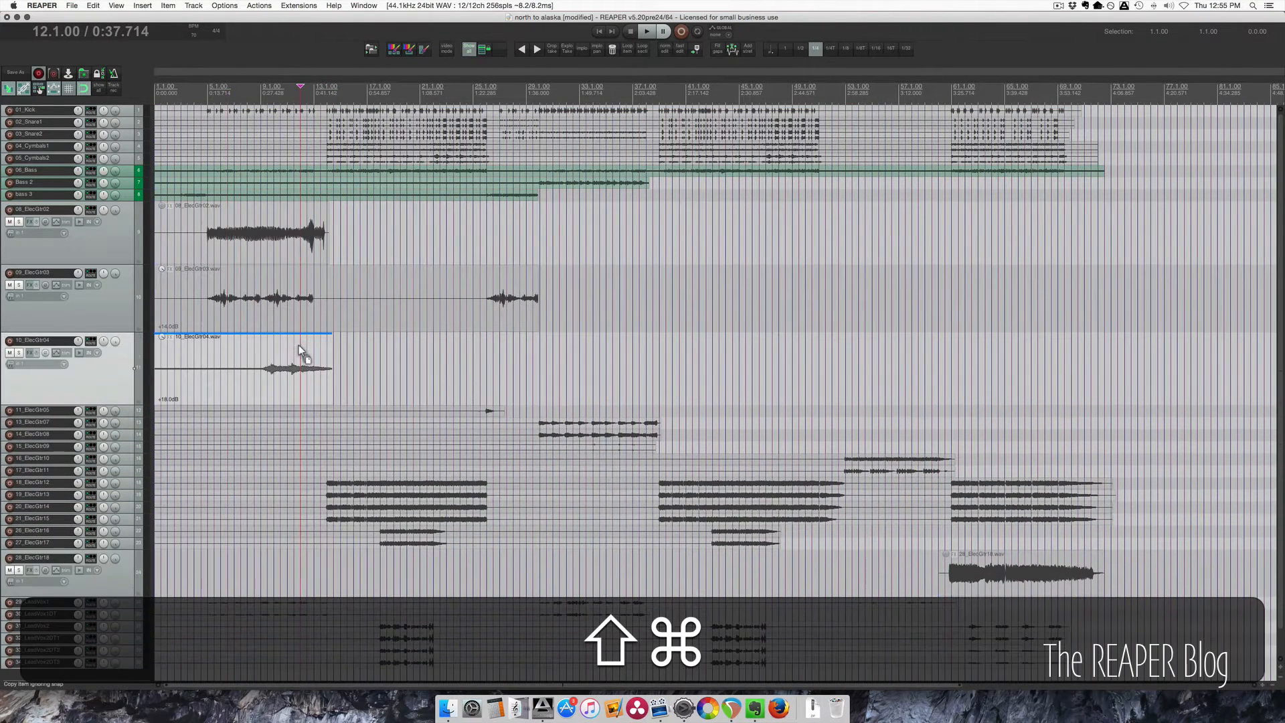
pyautogui.click(493, 412)
pyautogui.scroll(2, 482, 435)
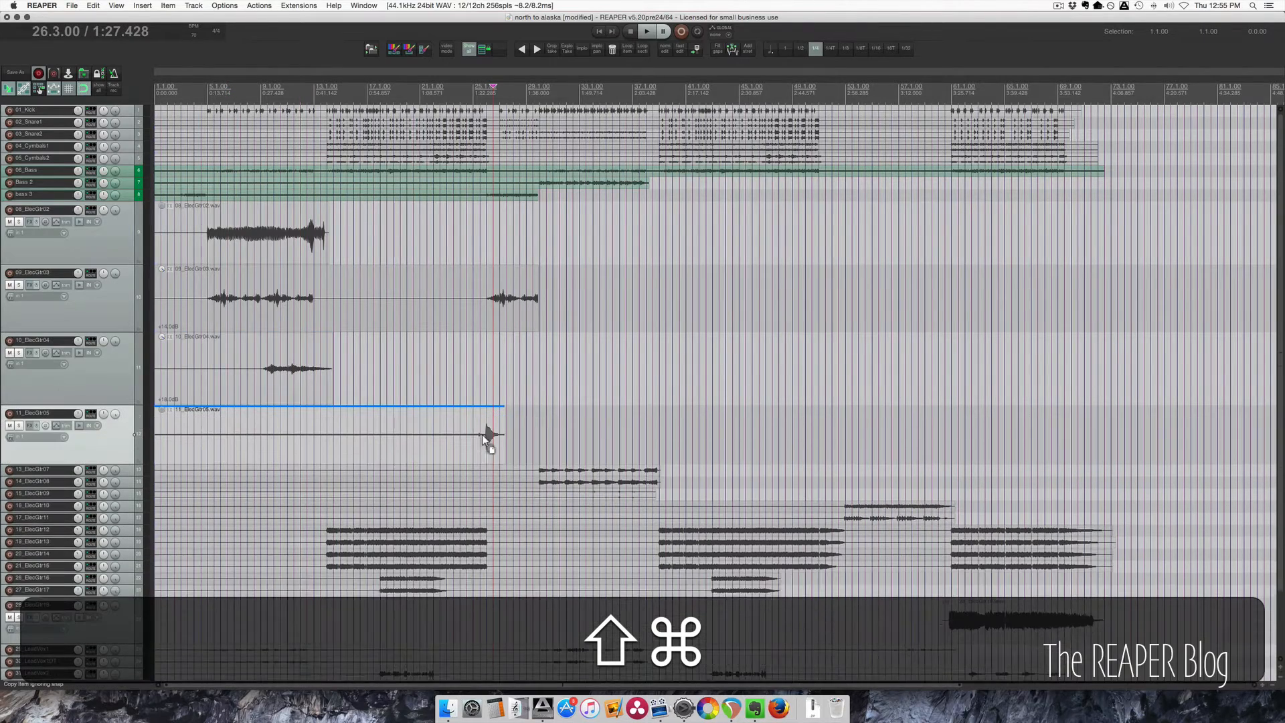
# - Select the items on tracks 18_ElecGtr12 to 21_ElecGtr15 and enlarge the tracks to compare their waveforms
pyautogui.scroll(-3, 484, 456)
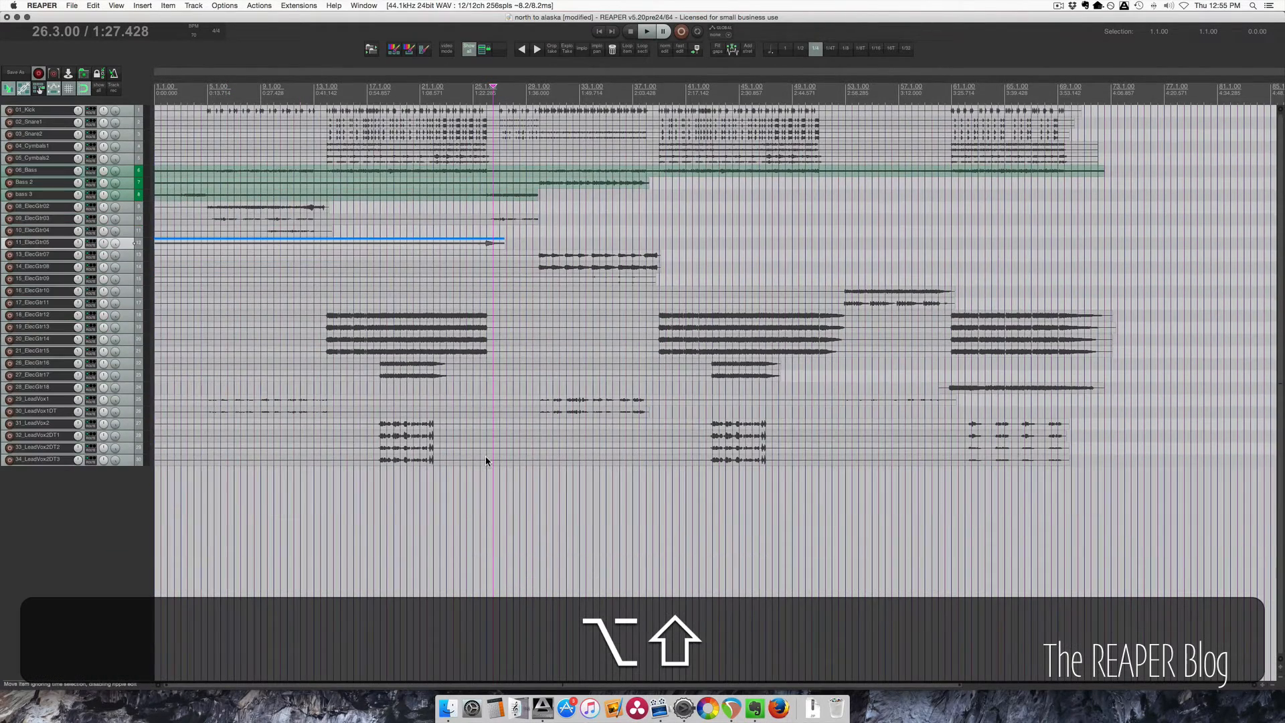
pyautogui.click(425, 326)
pyautogui.keyDown('shift'); pyautogui.click(431, 354); pyautogui.keyUp('shift')
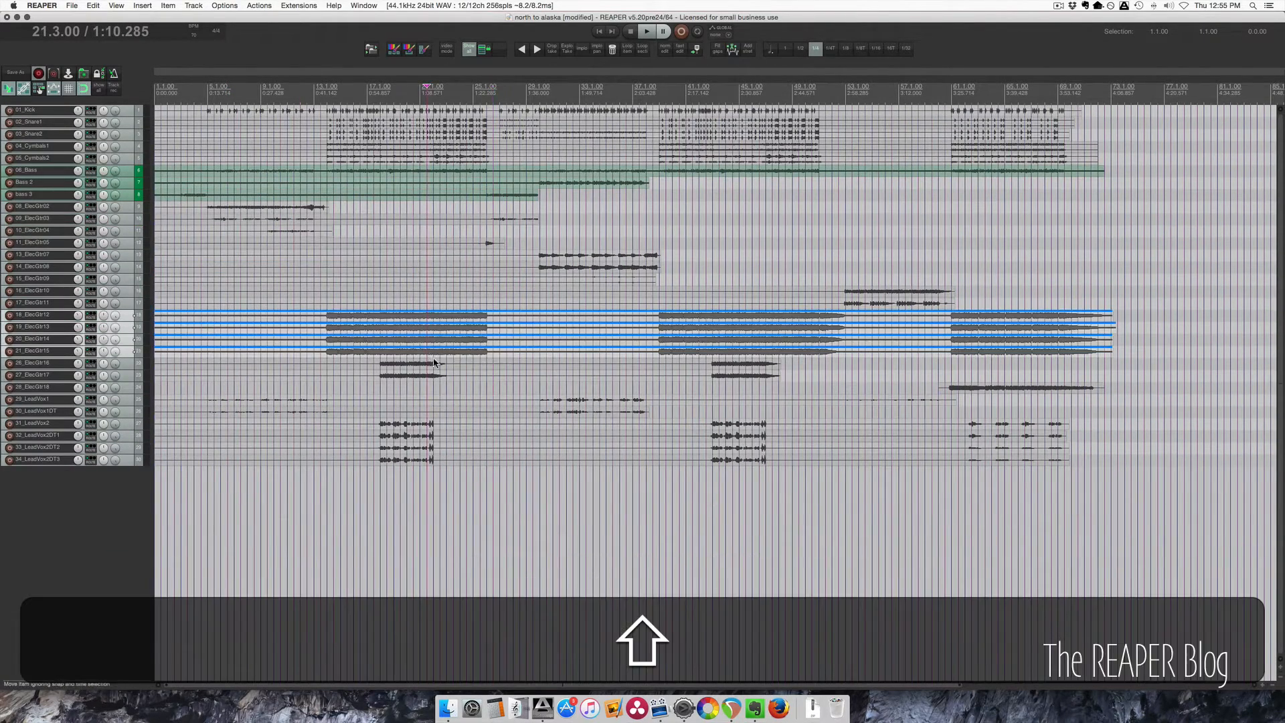
pyautogui.scroll(3, 438, 366)
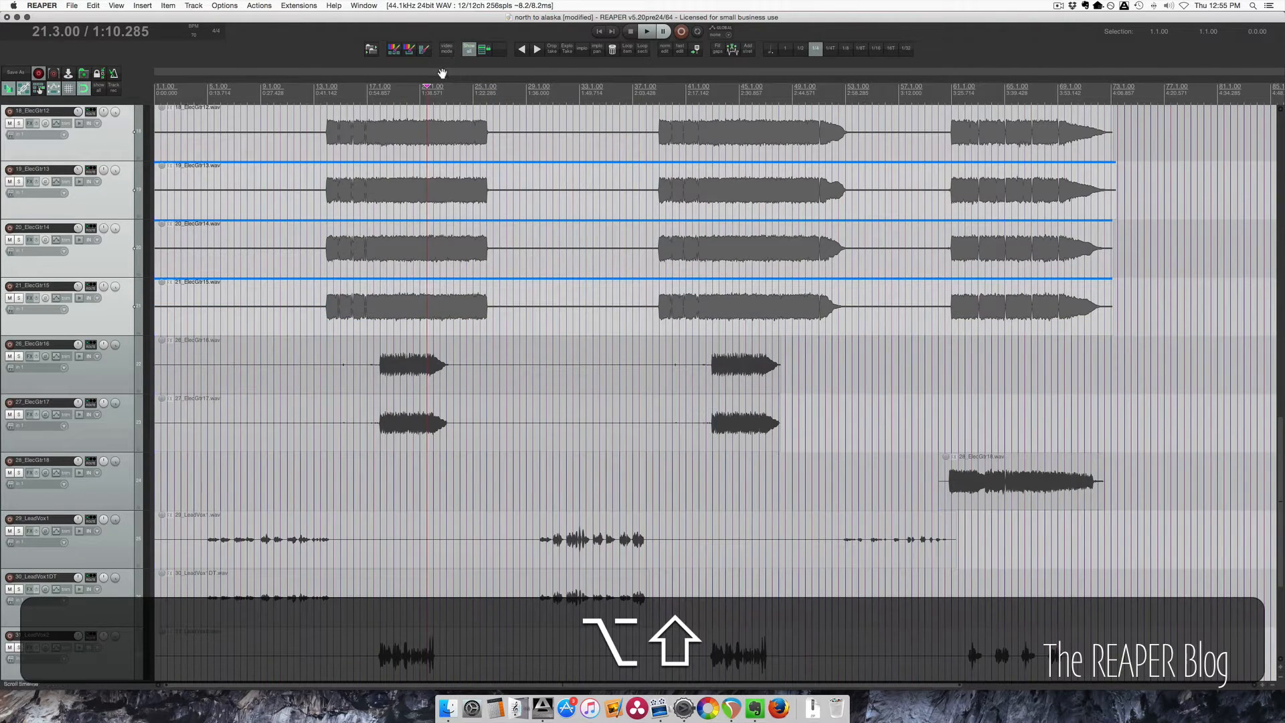
pyautogui.scroll(1, 411, 244)
pyautogui.scroll(1, 411, 244)
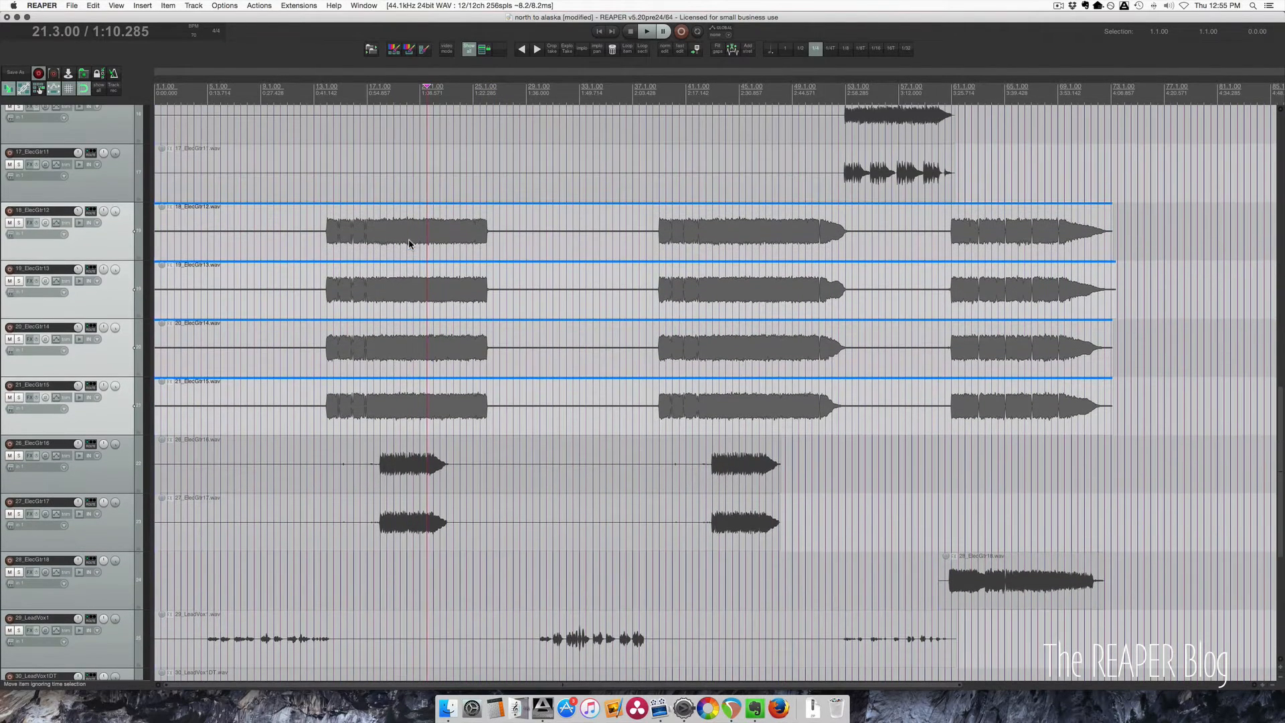
# - Play from bar 18 with only 18_ElecGtr12 soloed, switching the exclusive solo to 19_ElecGtr13 during playback
pyautogui.click(410, 245)
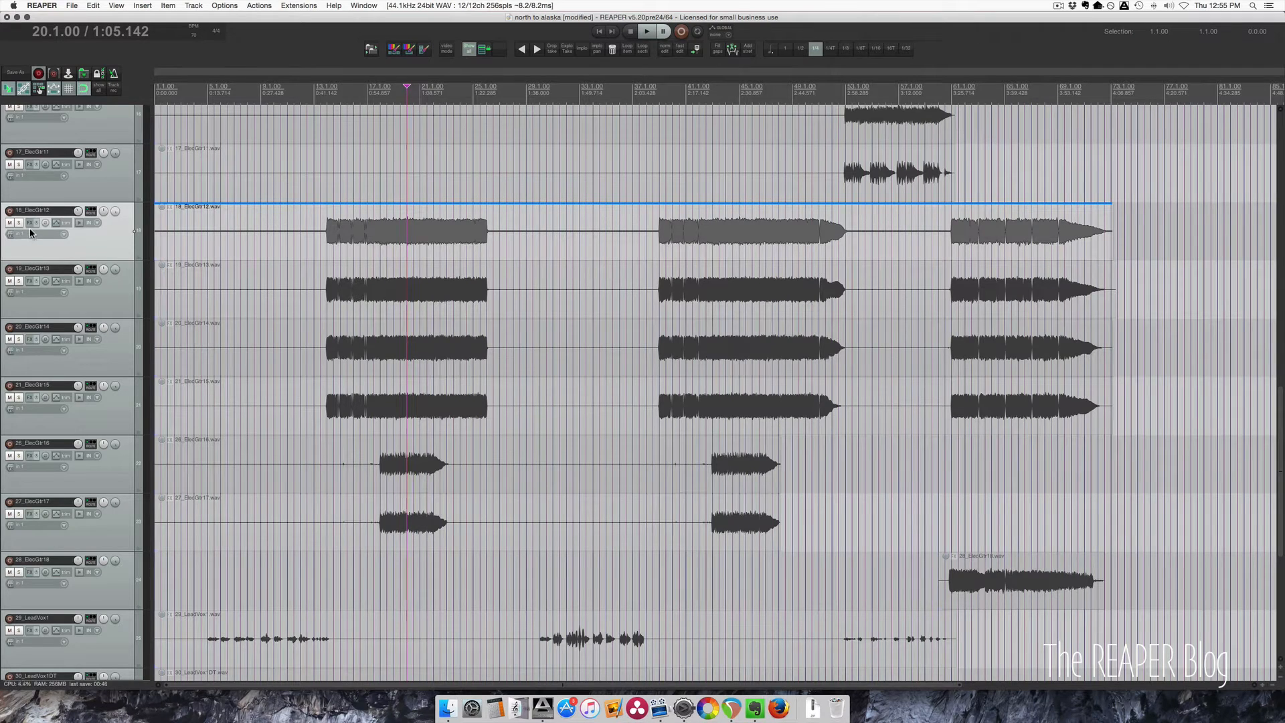
pyautogui.click(377, 256)
pyautogui.click(20, 225)
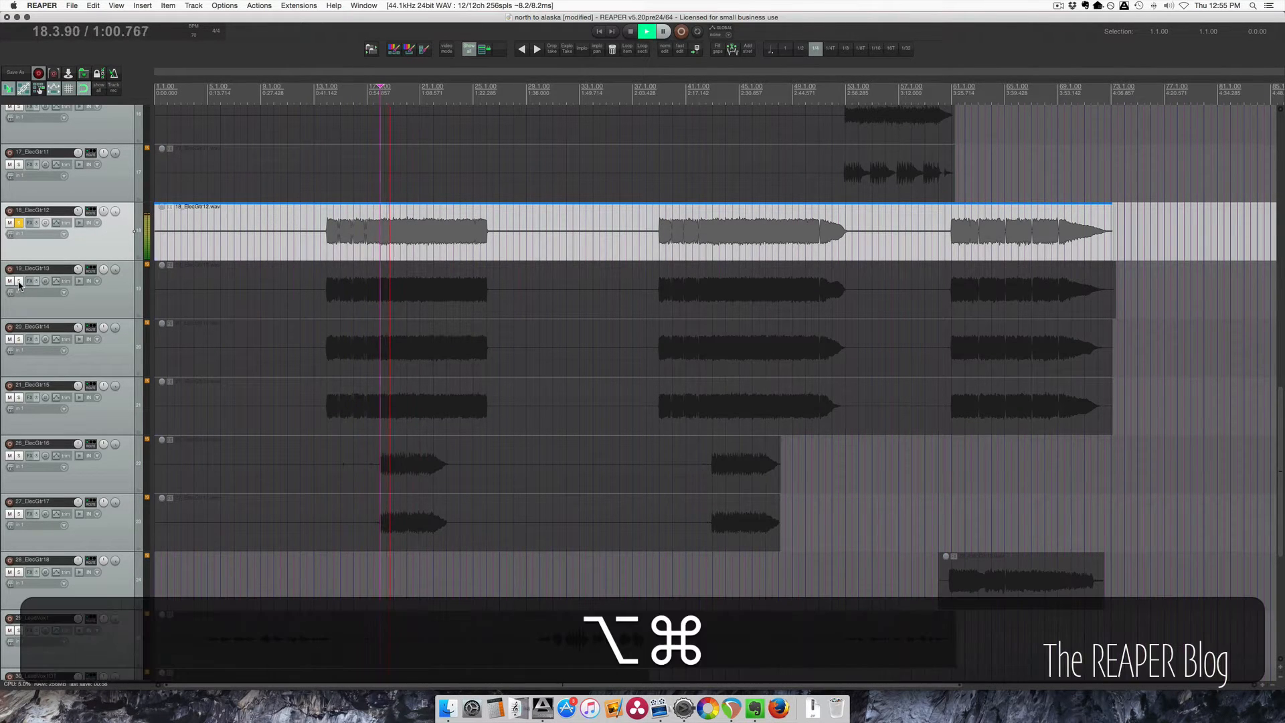
pyautogui.keyDown('alt'); pyautogui.keyDown('super'); pyautogui.click(20, 282); pyautogui.keyUp('super'); pyautogui.keyUp('alt')
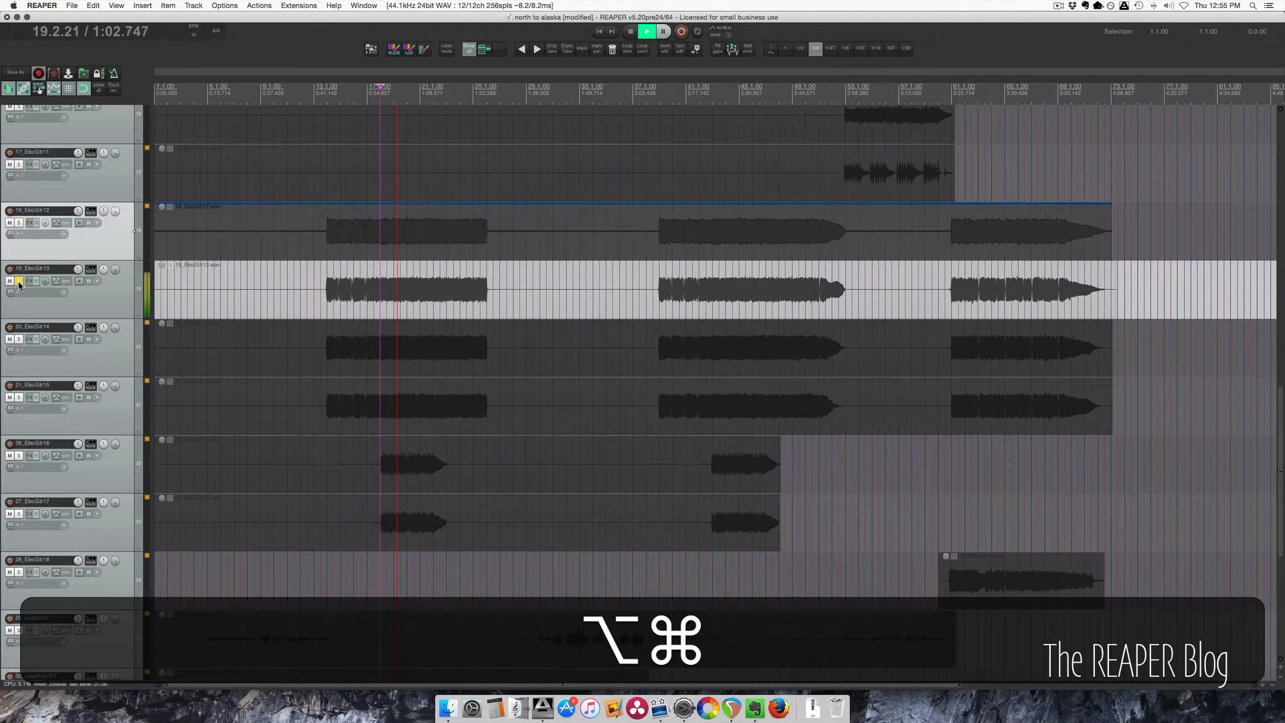
pyautogui.hotkey('alt', 'space')
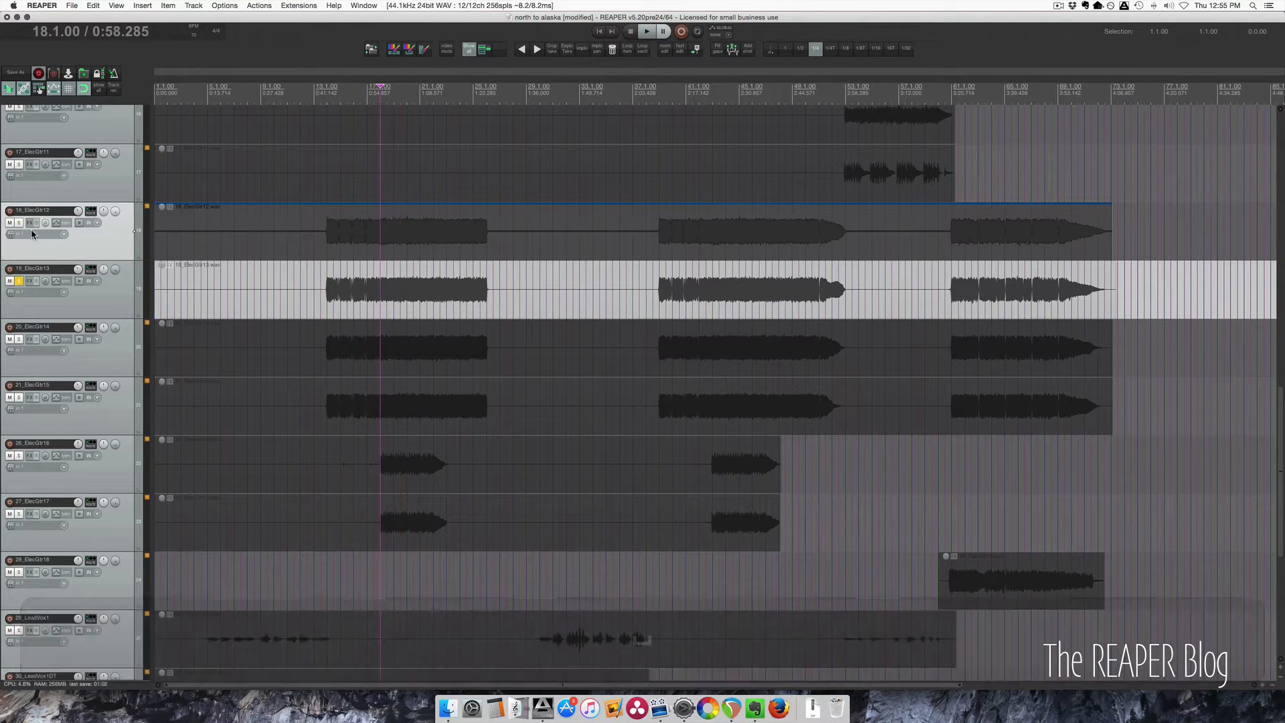
# - Solo 18_ElecGtr12 along with 19_ElecGtr13 and listen to both tracks playing together
pyautogui.click(18, 223)
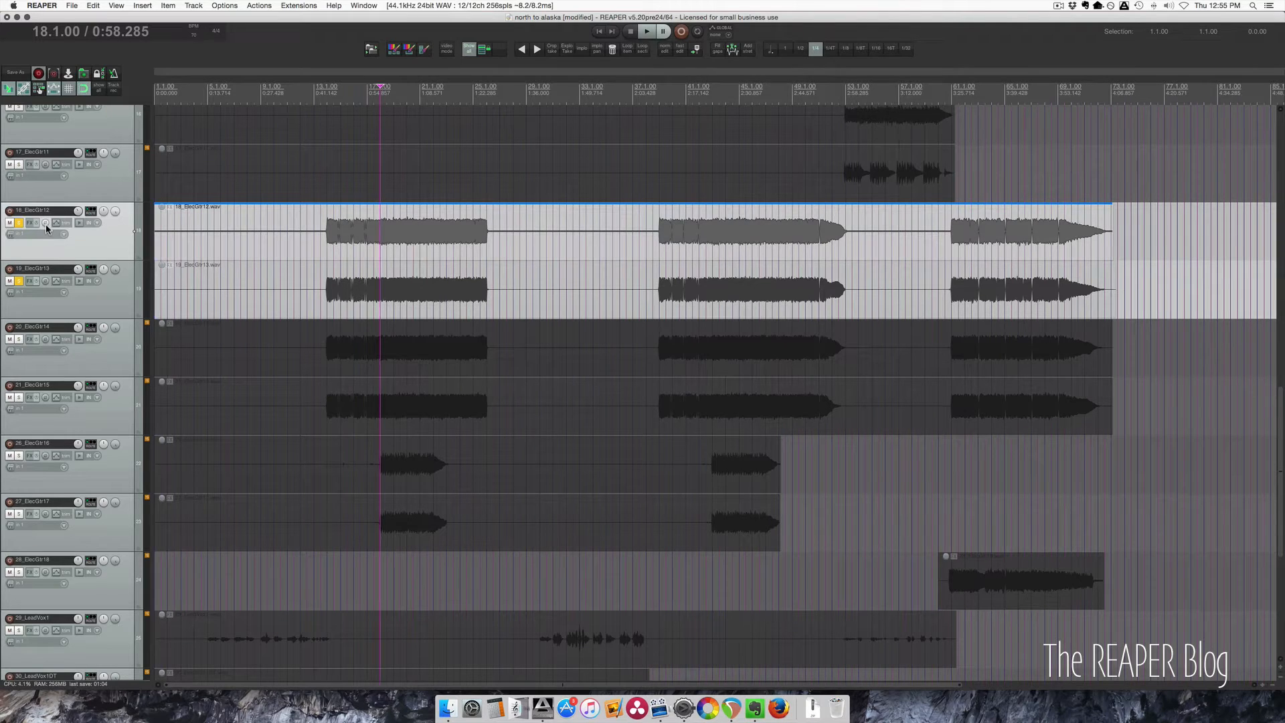
pyautogui.click(46, 282)
pyautogui.press('space')
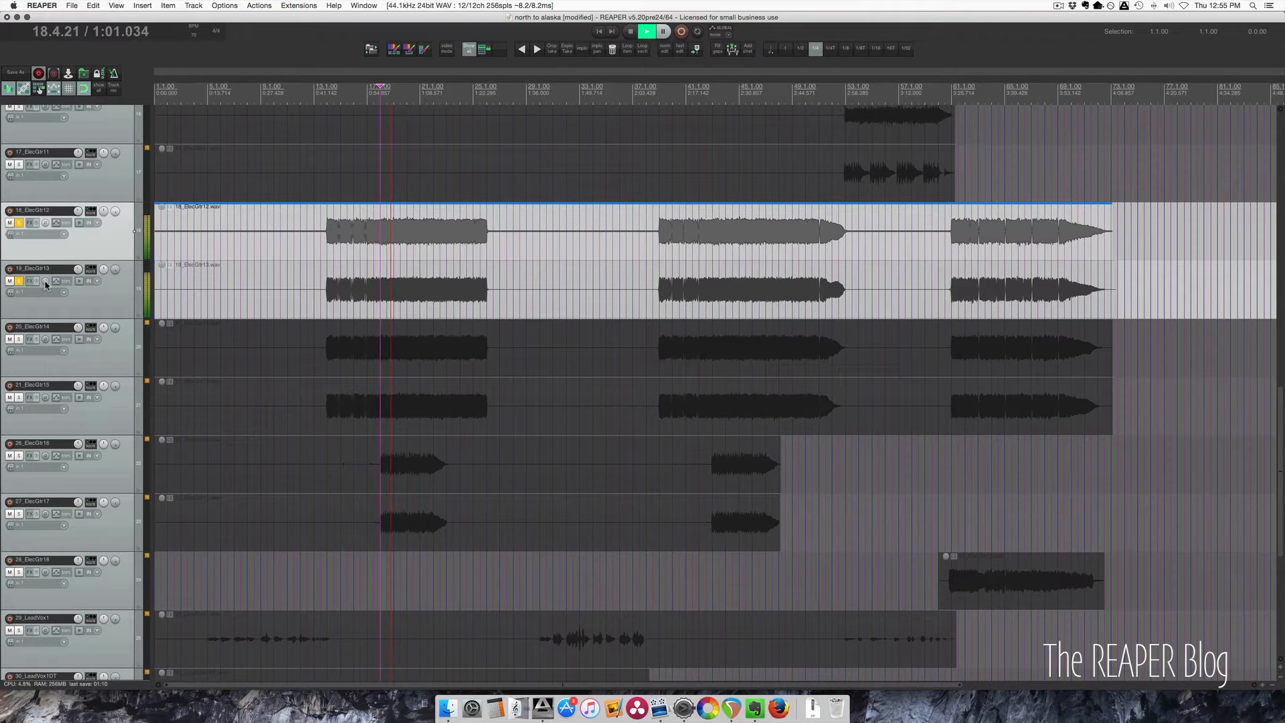
pyautogui.press('space')
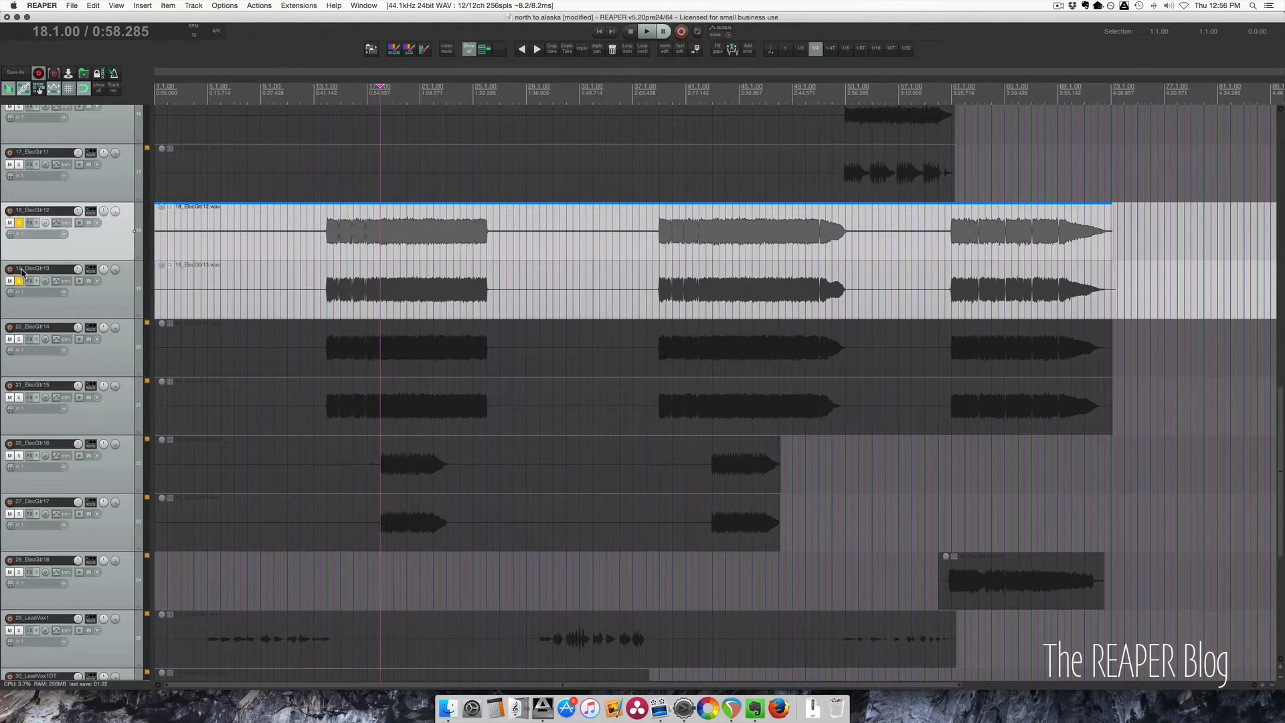
pyautogui.press('space')
pyautogui.press('space')
# - Audition both soloed guitar tracks with the phase of 18_ElecGtr12 inverted, and restore the normal phase and solo states
pyautogui.press('shift')
pyautogui.click(46, 281)
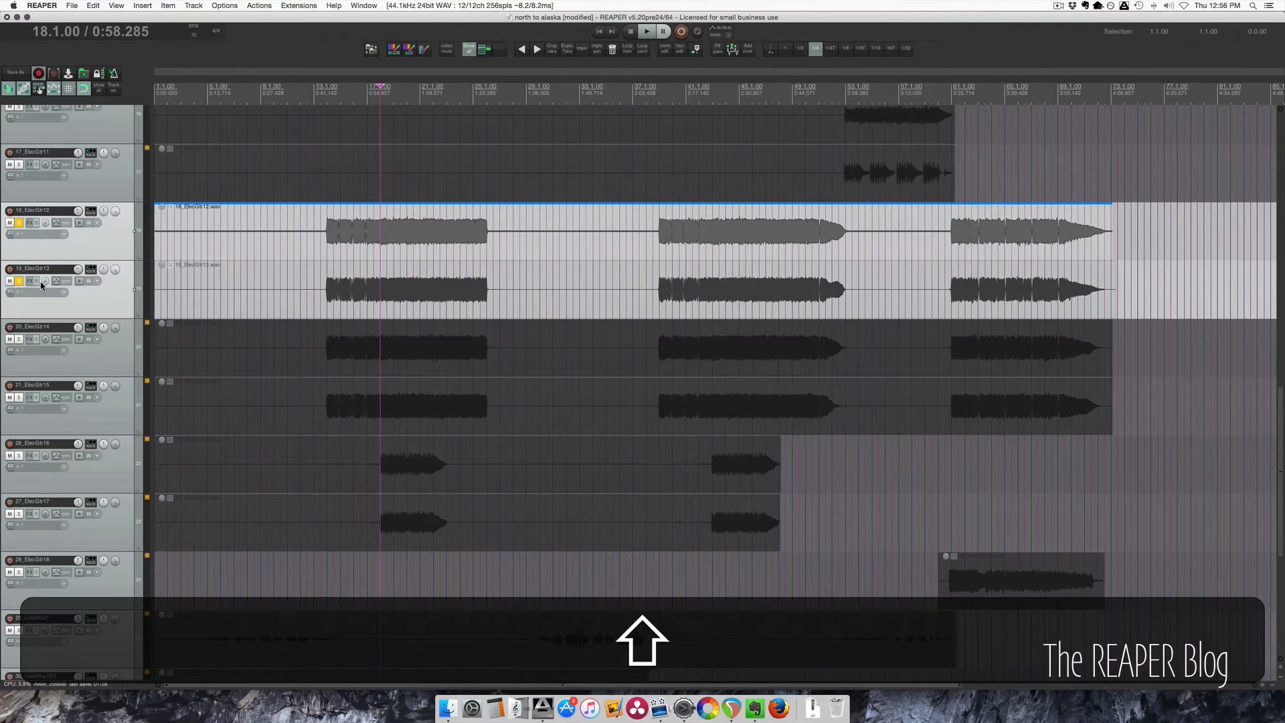
pyautogui.click(46, 280)
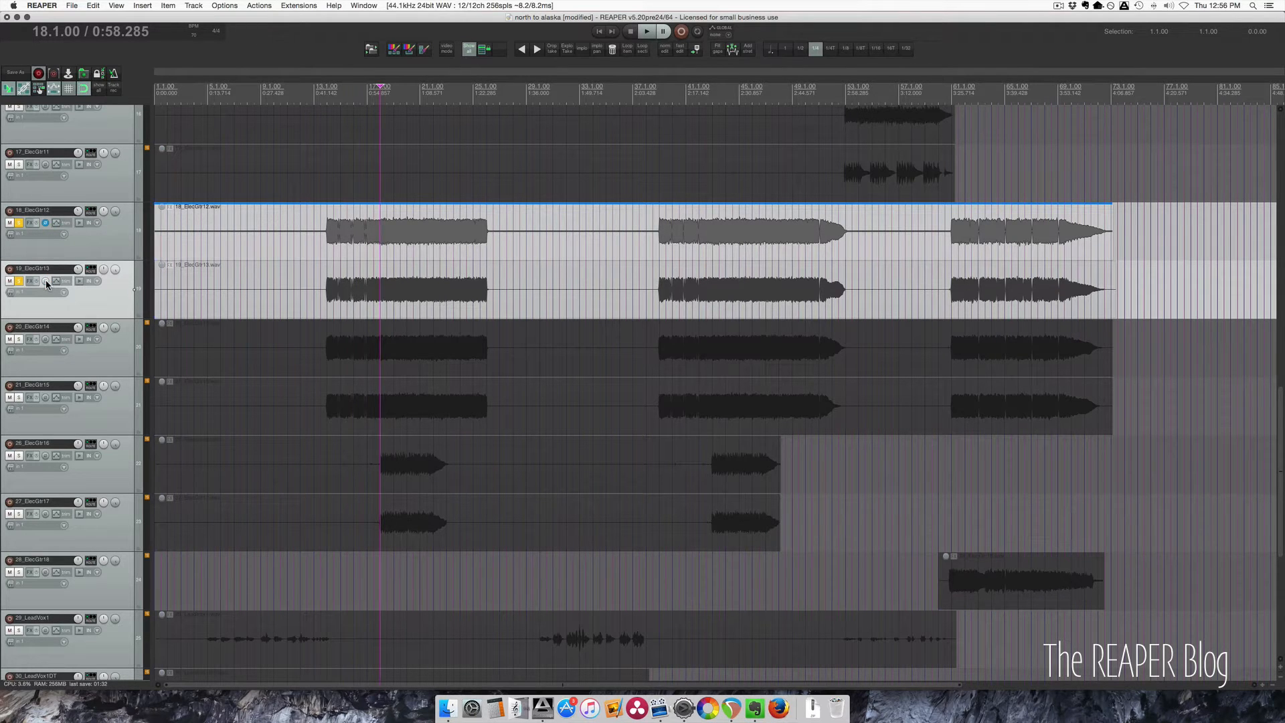
pyautogui.press('space')
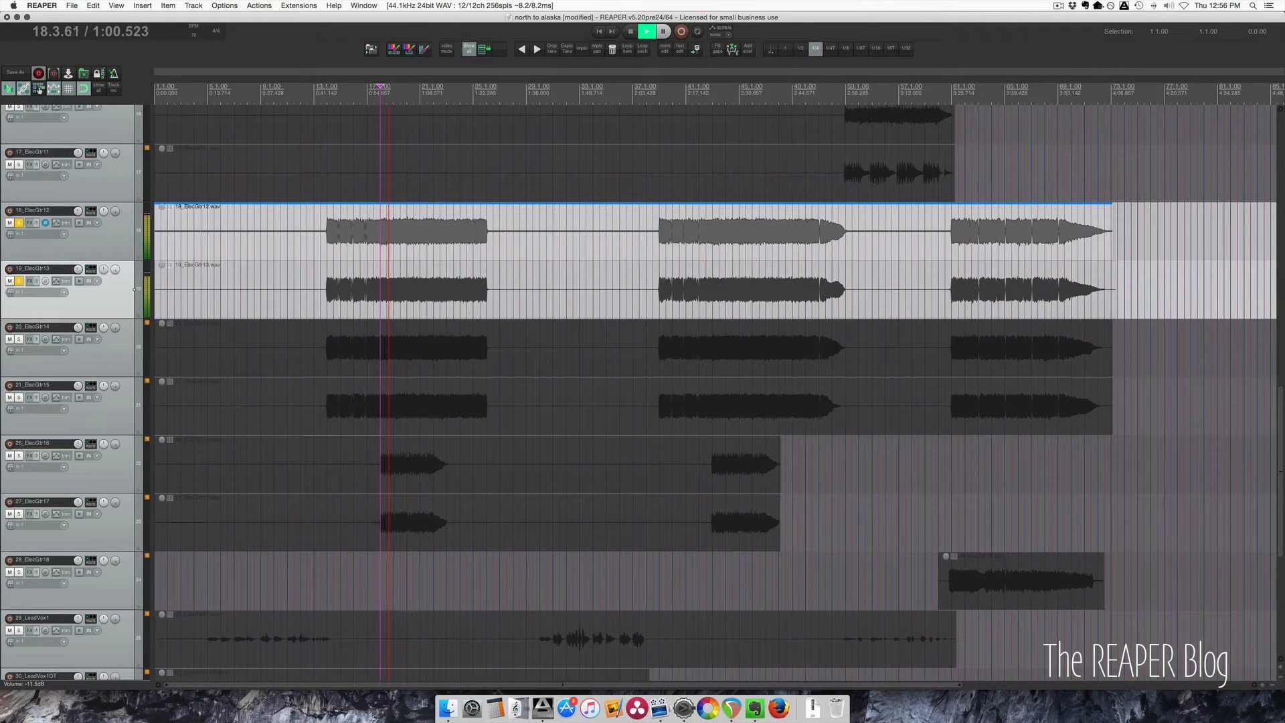
pyautogui.press('space')
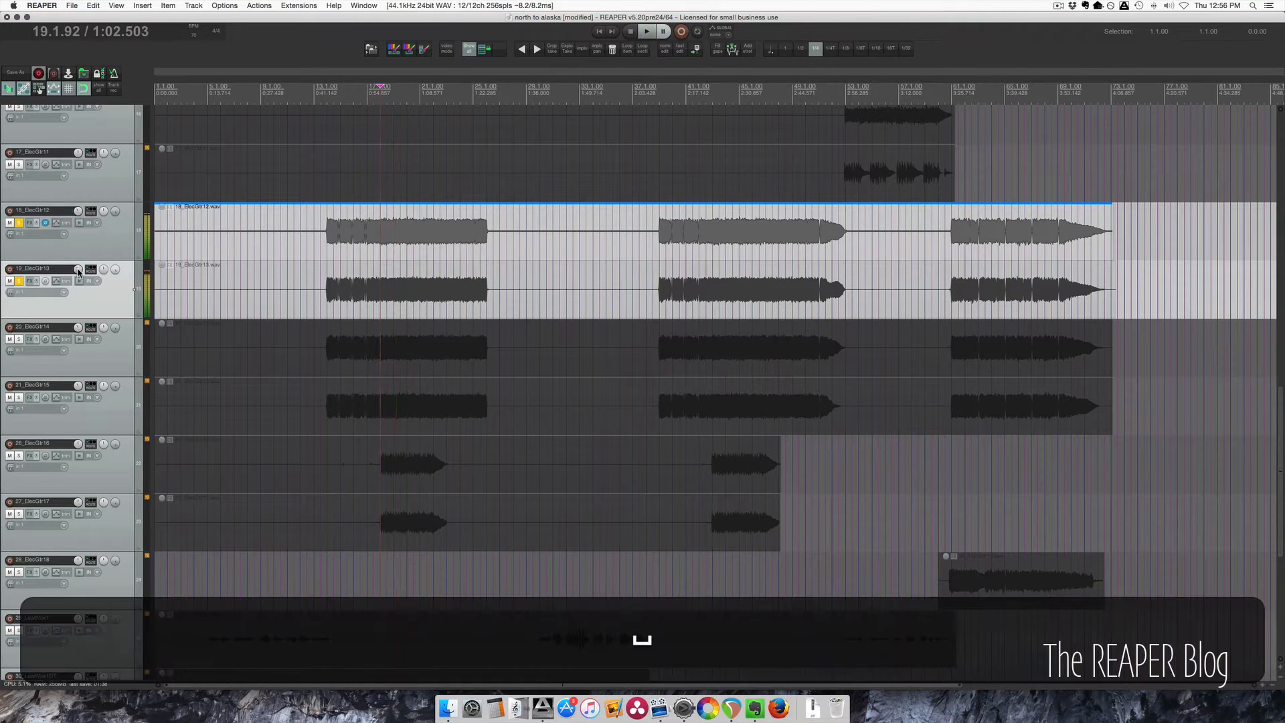
pyautogui.press('super+a')
pyautogui.click(70, 240)
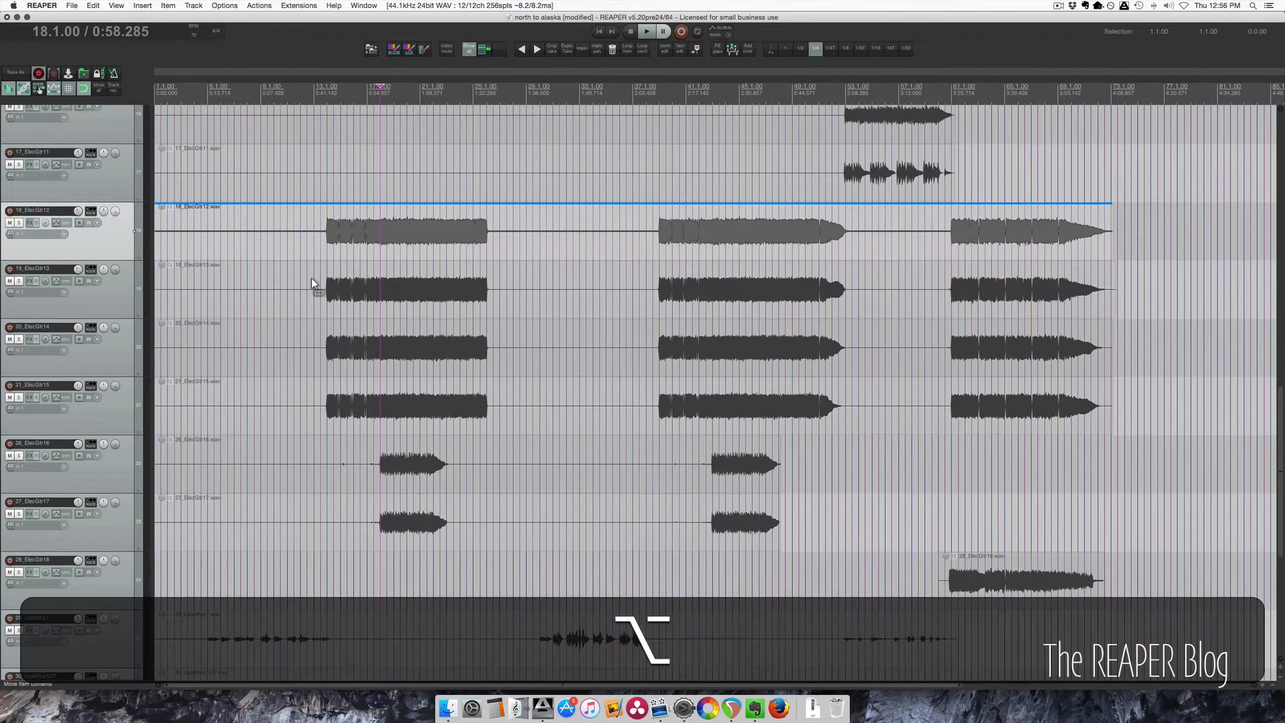
# - Examine the lead vocal tracks 29_LeadVox1 to 34_LeadVox2DT3 and review the overall track layout
pyautogui.scroll(-2, 312, 281)
pyautogui.scroll(-5, 318, 365)
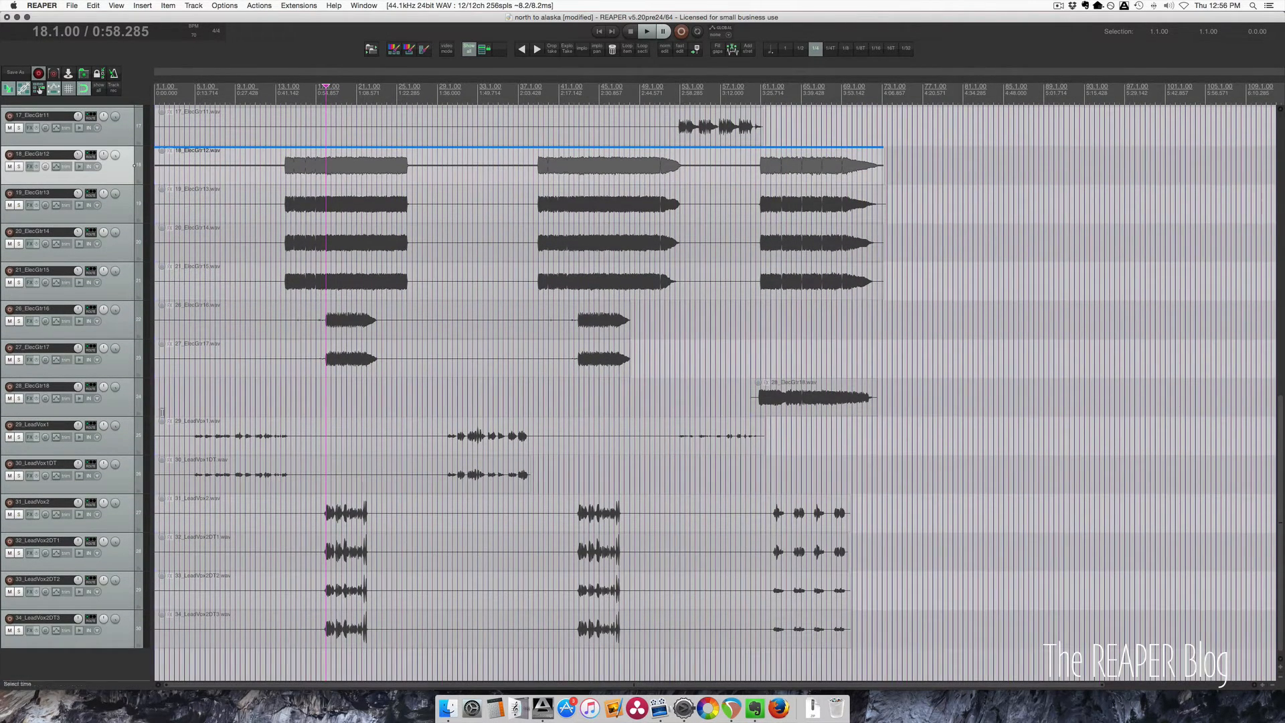
pyautogui.click(123, 439)
pyautogui.keyDown('shift'); pyautogui.click(122, 473); pyautogui.keyUp('shift')
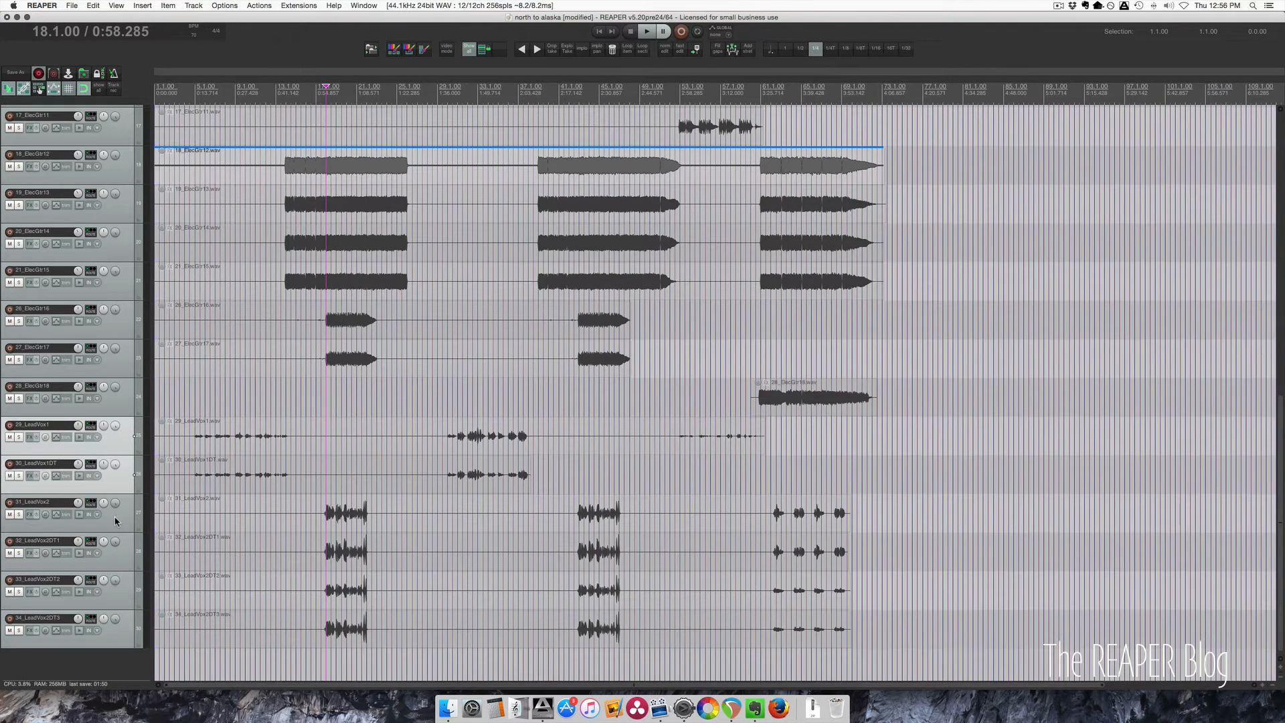
pyautogui.click(136, 526)
pyautogui.keyDown('shift'); pyautogui.click(119, 637); pyautogui.keyUp('shift')
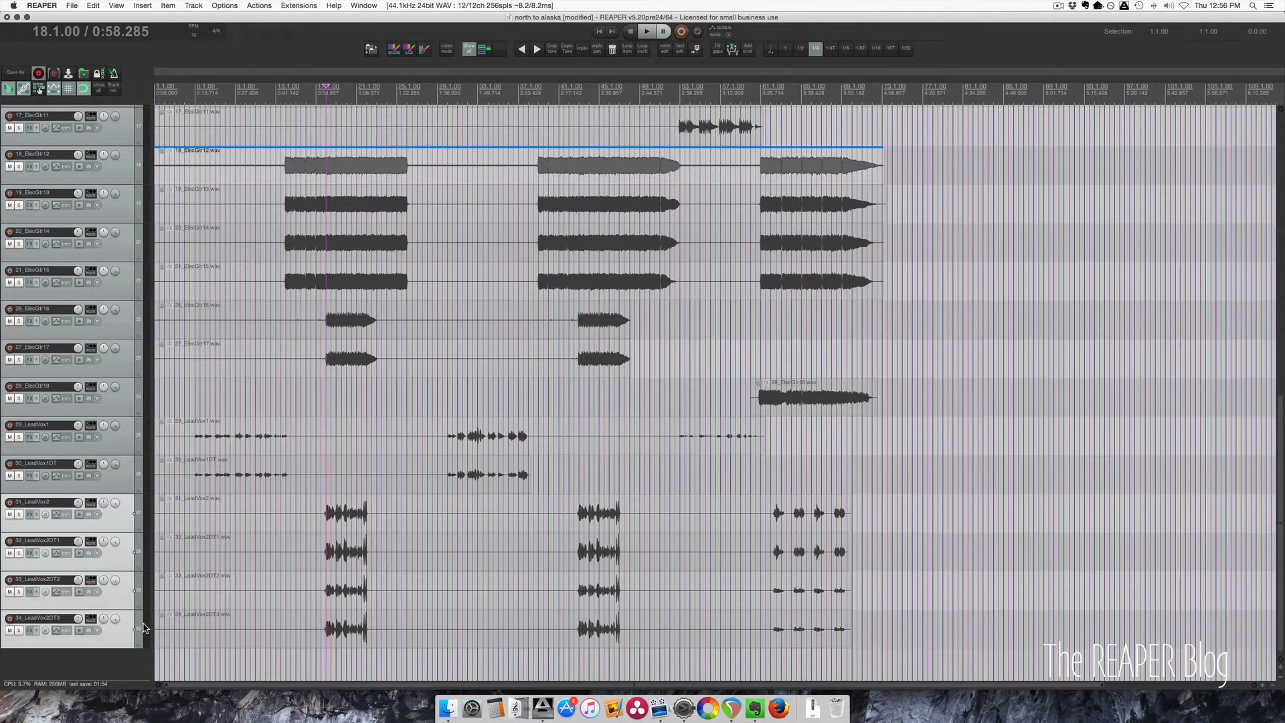
pyautogui.scroll(5, 278, 483)
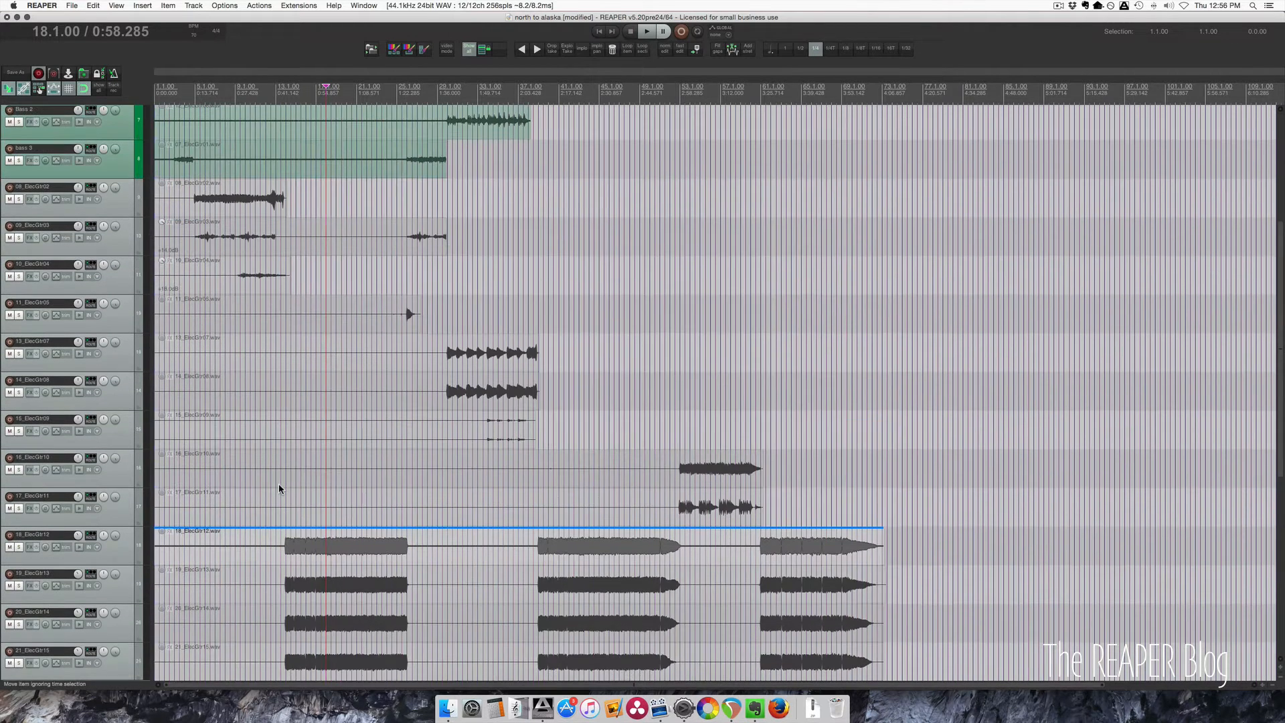
pyautogui.scroll(-5, 279, 484)
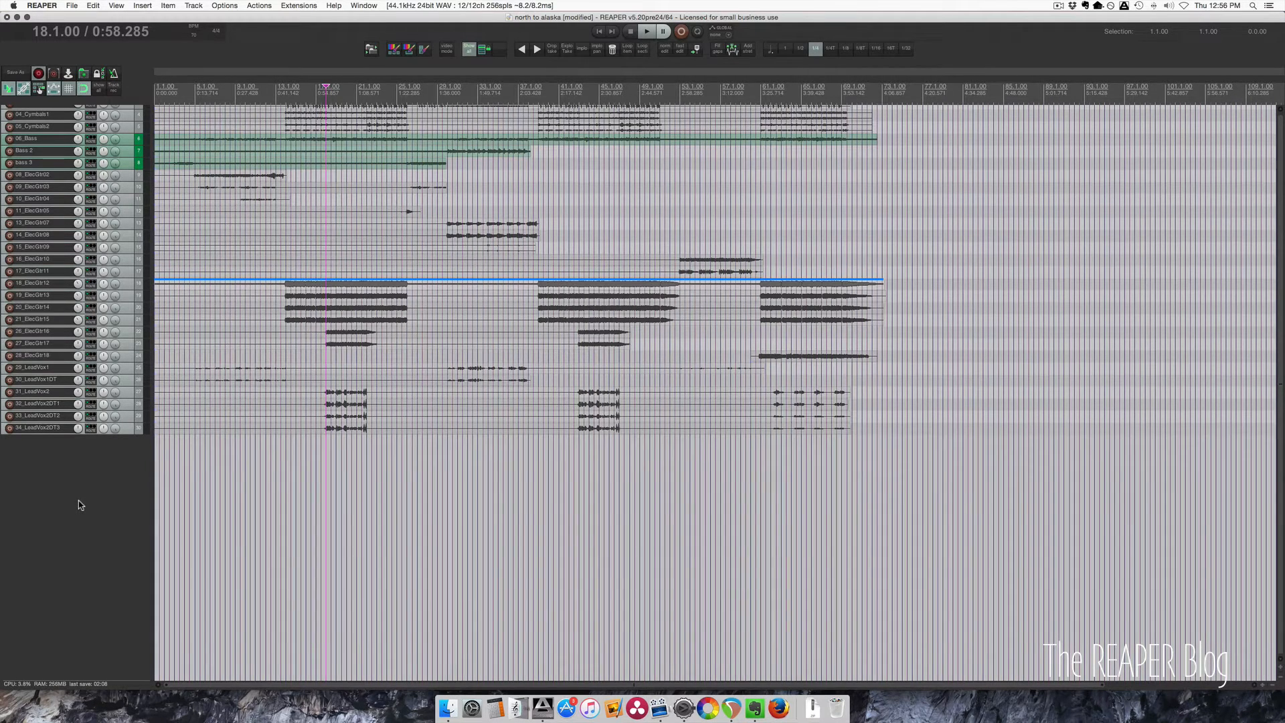
# - Insert five new empty tracks and move them below the last track, 34_LeadVox2DT3
pyautogui.scroll(2, 82, 503)
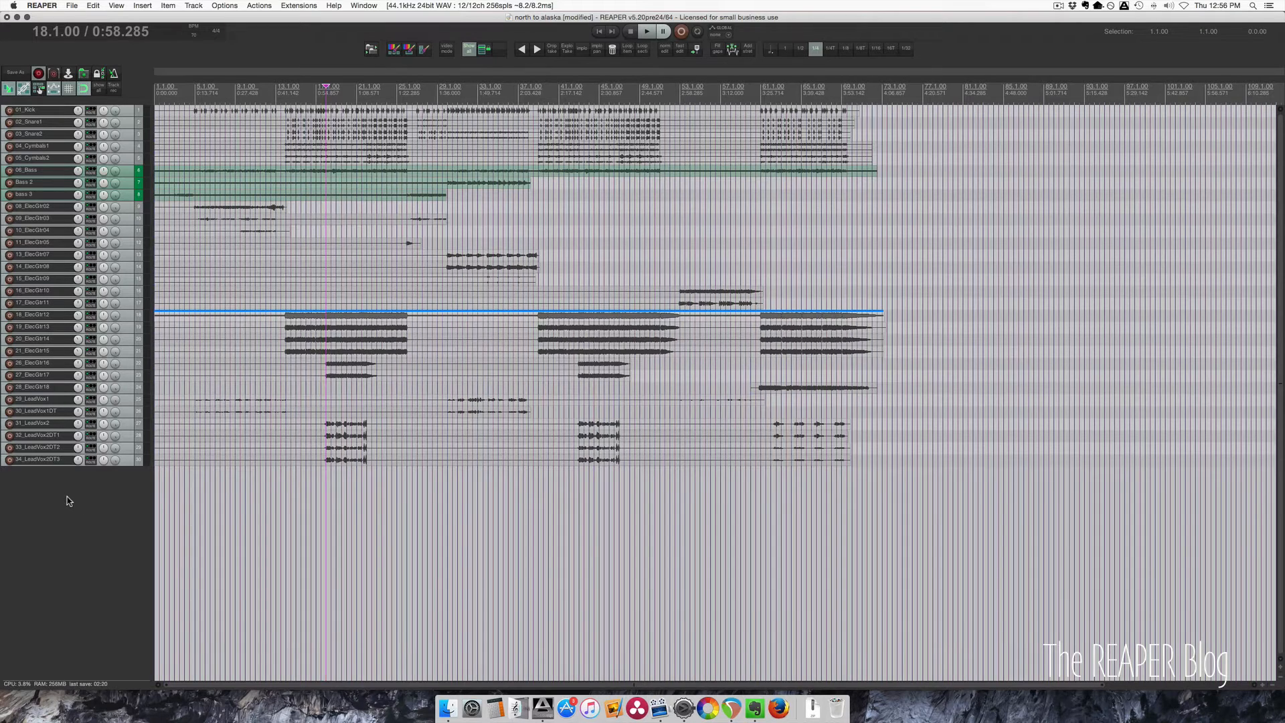
pyautogui.rightClick(70, 491)
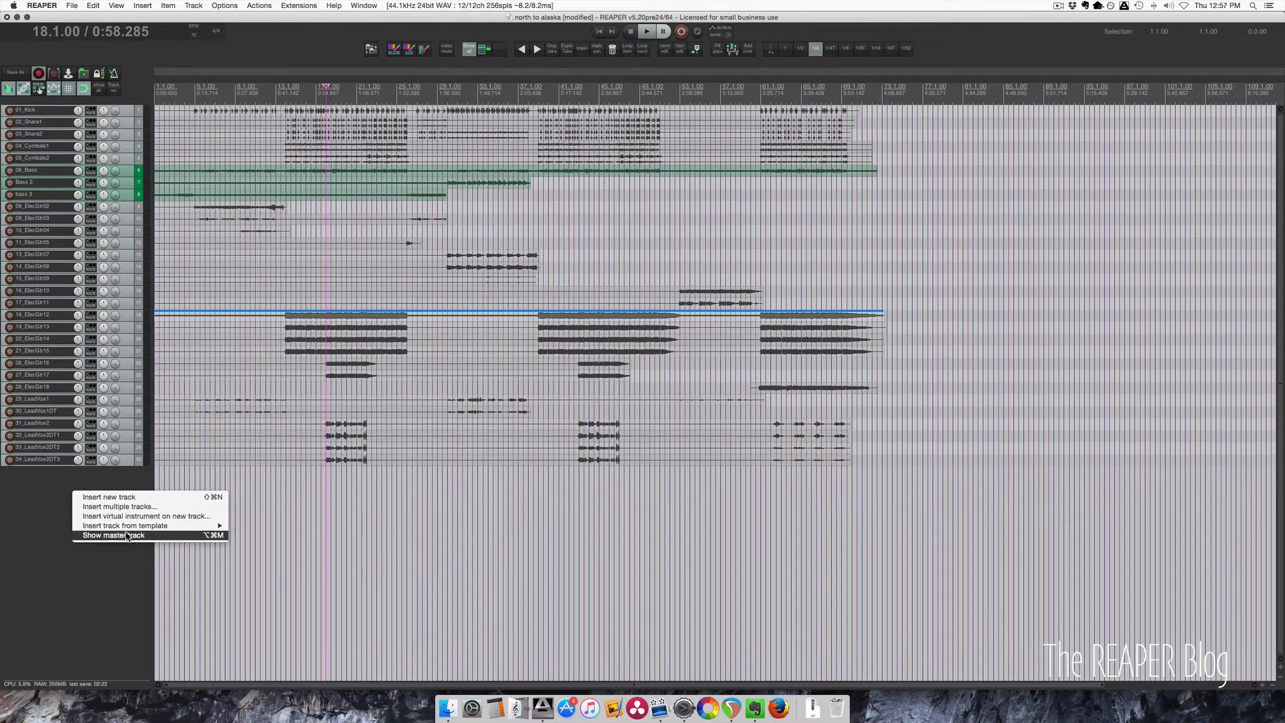
pyautogui.moveTo(100, 525)
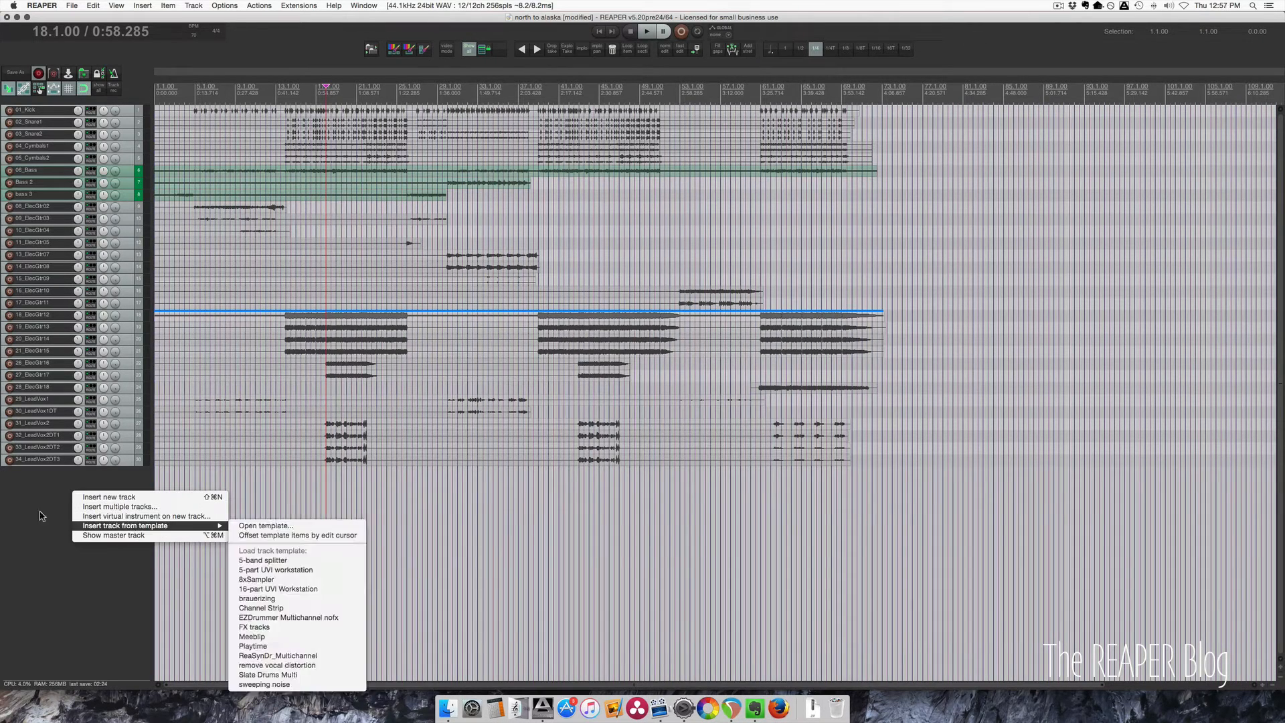
pyautogui.click(116, 508)
pyautogui.write('5')
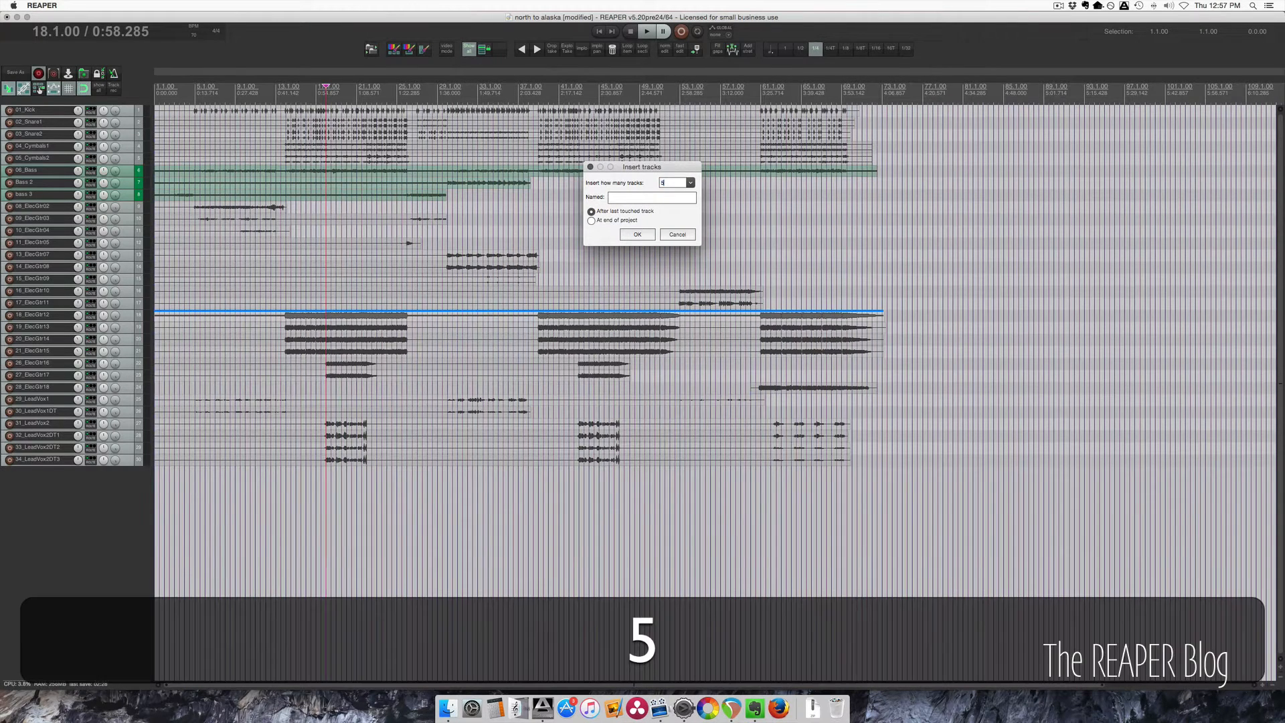
pyautogui.press('Return')
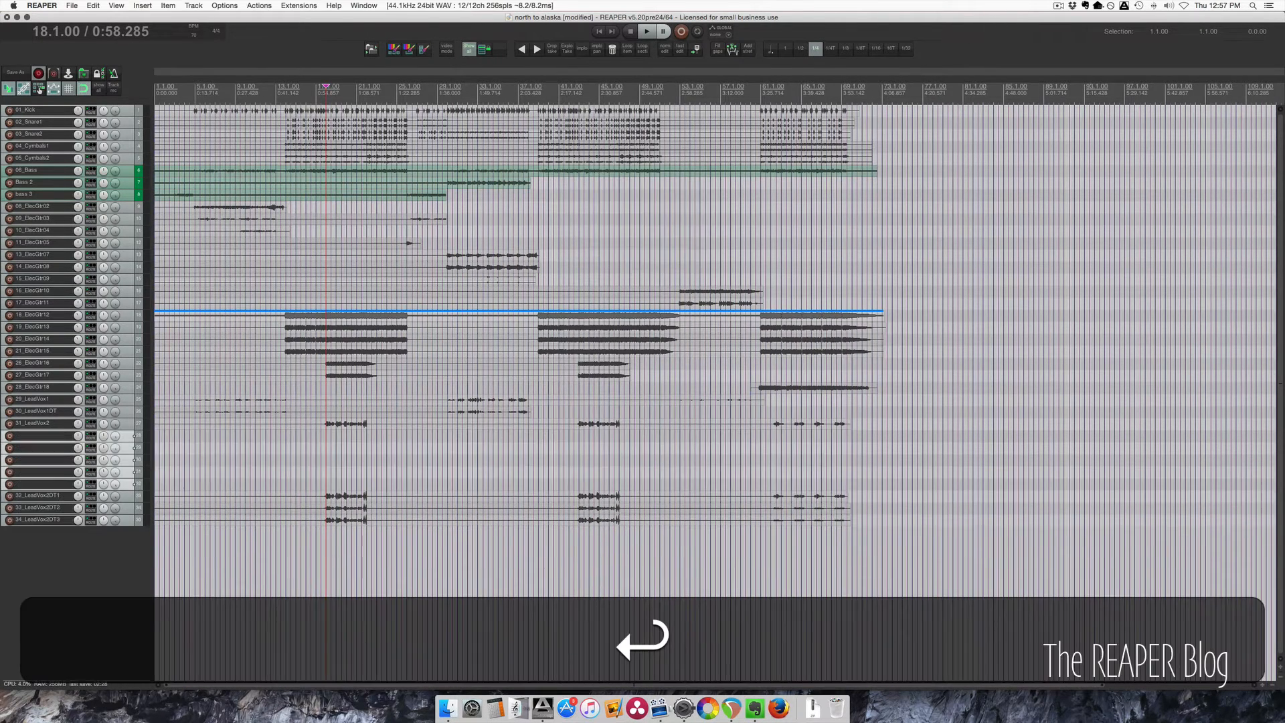
pyautogui.moveTo(128, 440); pyautogui.dragTo(126, 591)
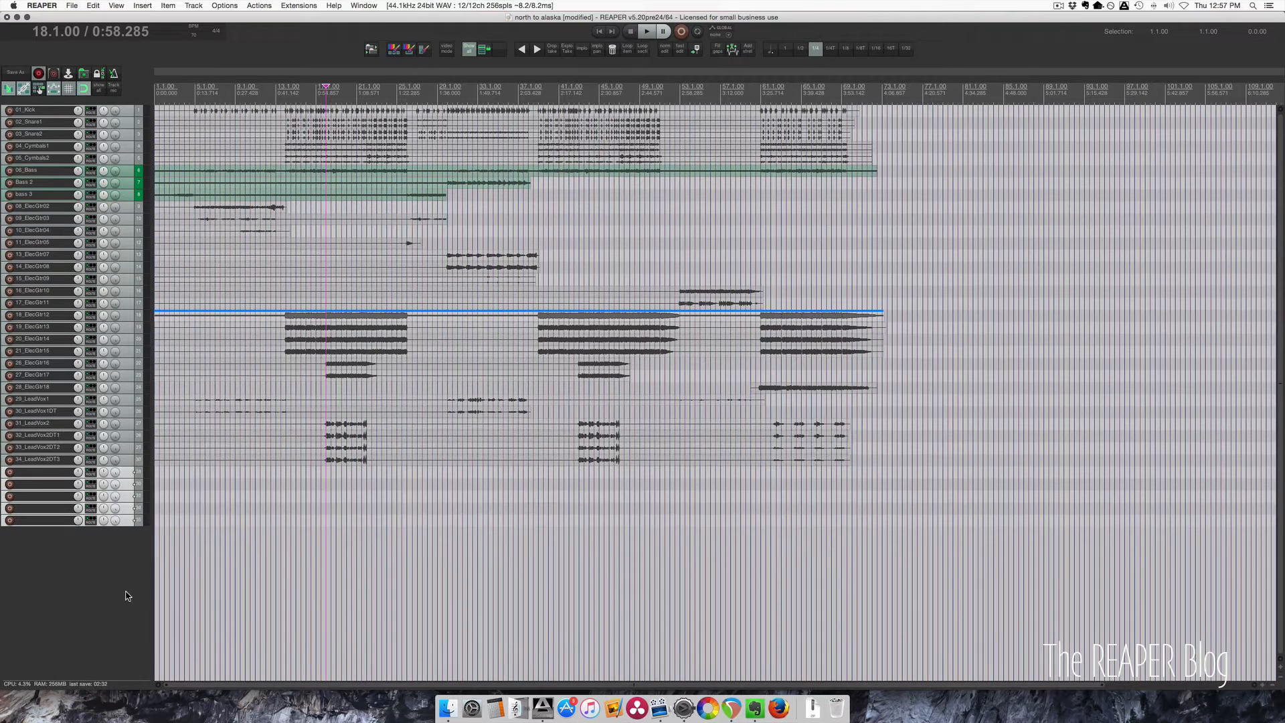
# - Name the first two of the new empty tracks Drums and Bass
pyautogui.click(24, 473)
pyautogui.doubleClick(26, 474)
pyautogui.press('shift')
pyautogui.write('Drums')
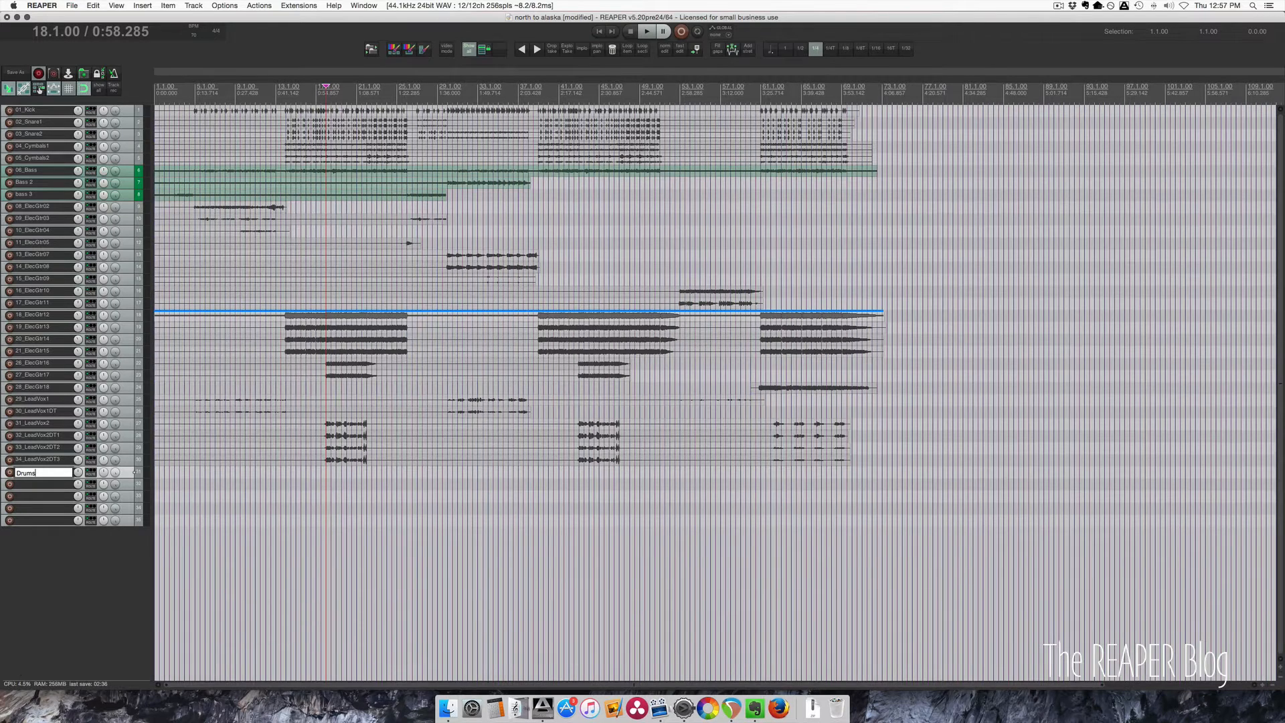
pyautogui.press('Tab')
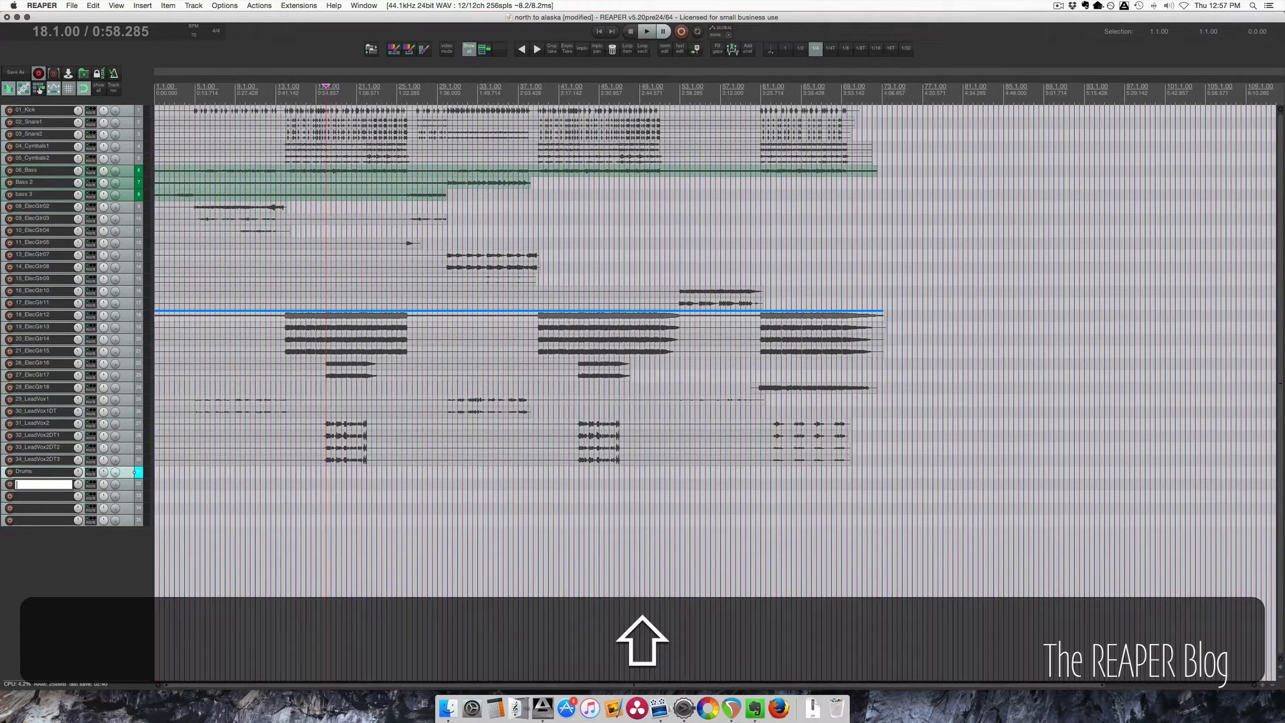
pyautogui.write('Bass')
pyautogui.press('Tab')
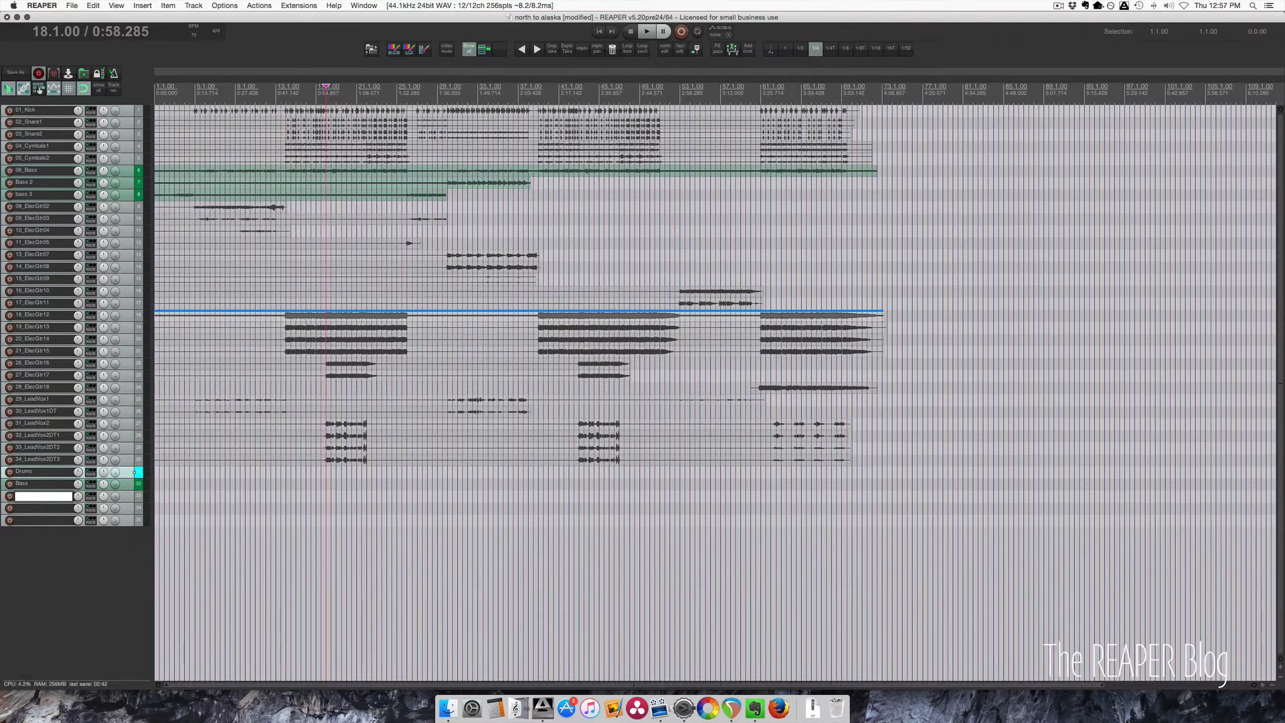
# - Name the remaining three empty tracks Electric GTRS, Vocals and BG VOX
pyautogui.write('Electric')
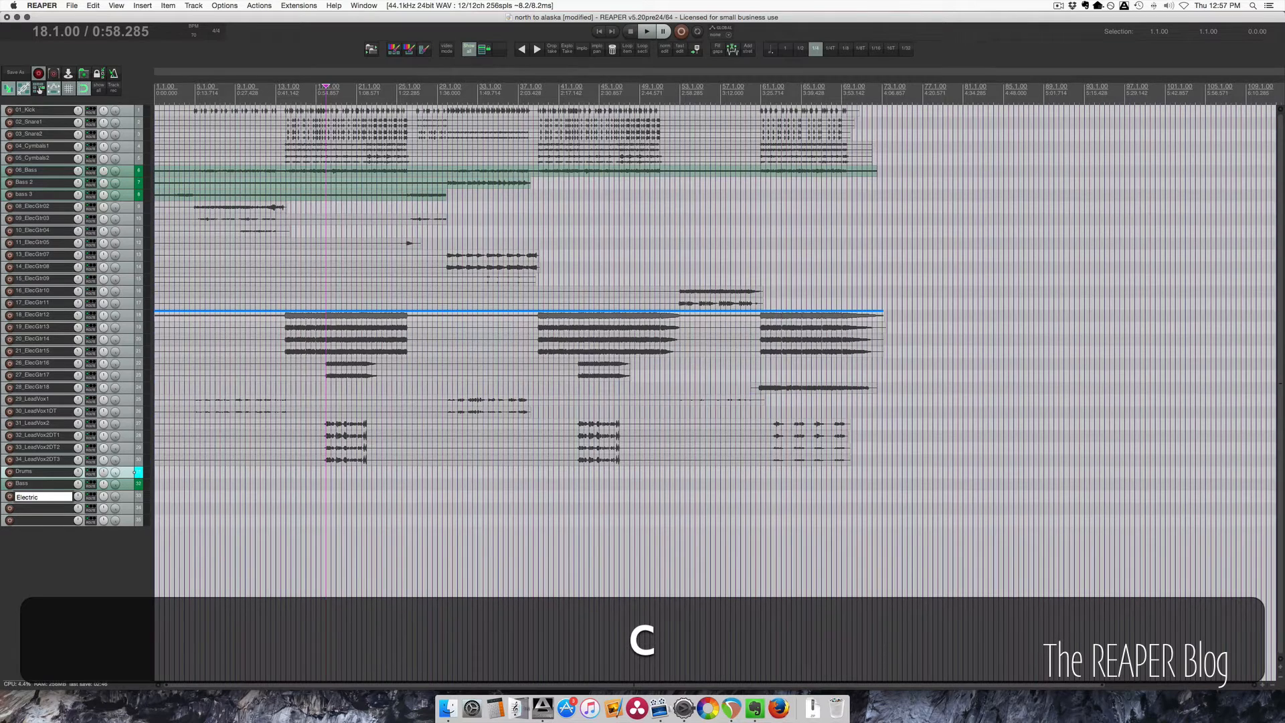
pyautogui.write(' GTR')
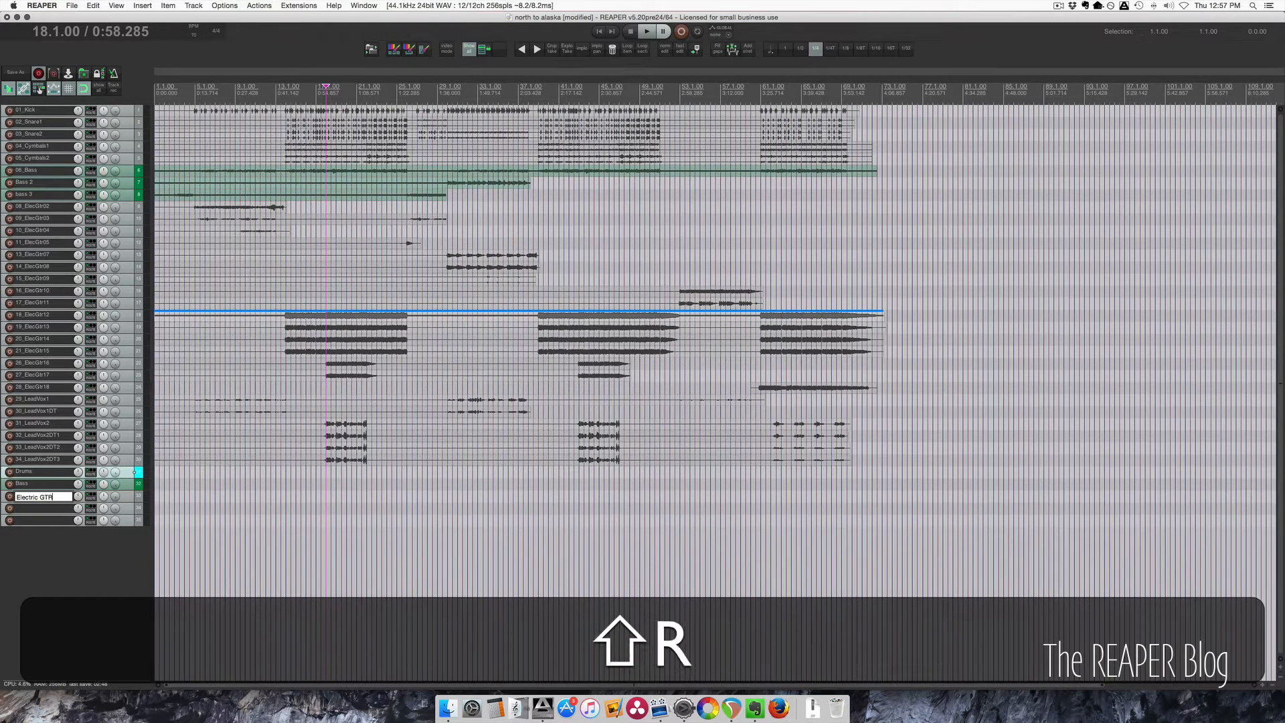
pyautogui.write('S')
pyautogui.press('Tab')
pyautogui.write('Vocals')
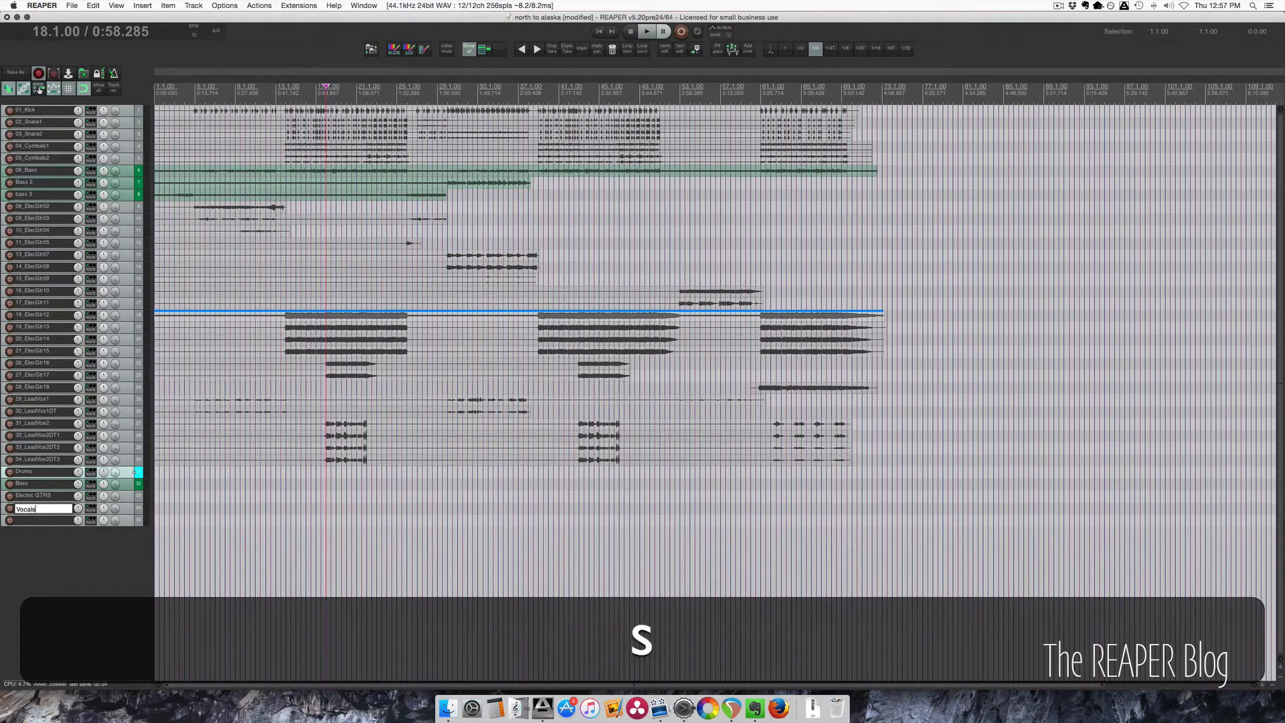
pyautogui.press('Tab')
pyautogui.write('B')
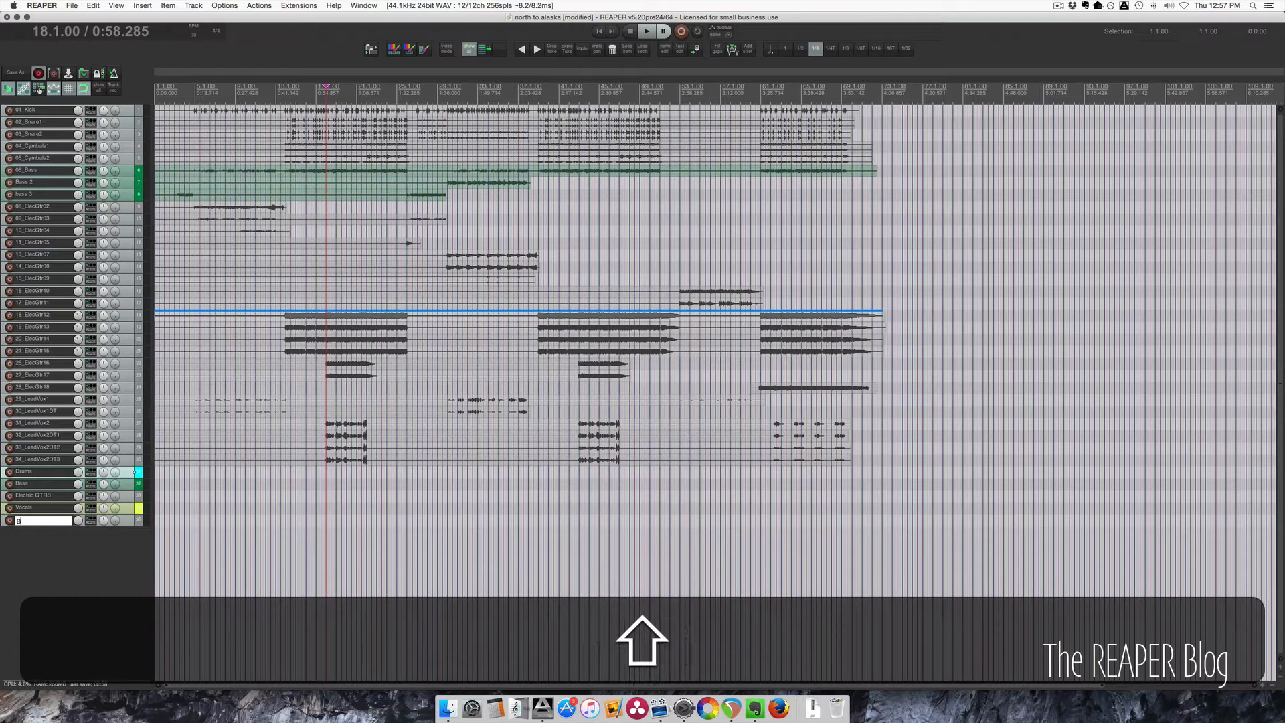
pyautogui.write('G VOX')
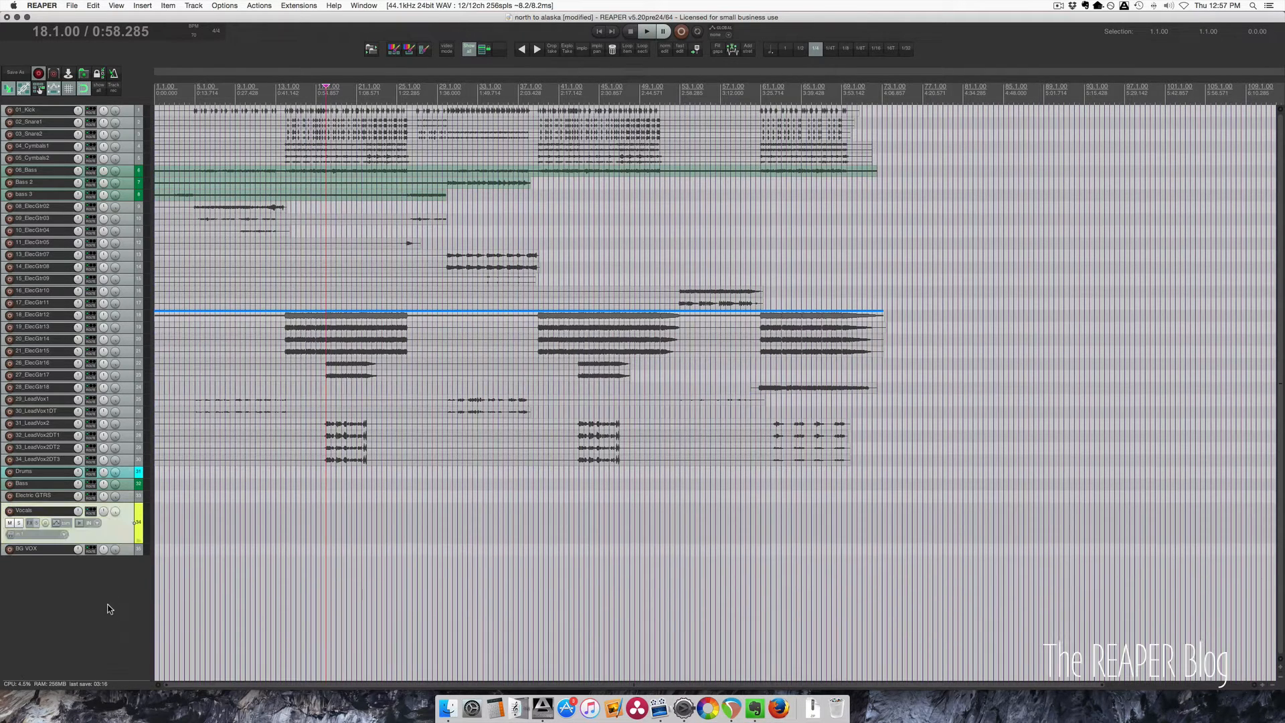
pyautogui.click(109, 605)
# - Move the Drums track above 01_Kick, nest 01_Kick to 05_Cymbals2 inside it and increase the Drums track's height
pyautogui.click(126, 475)
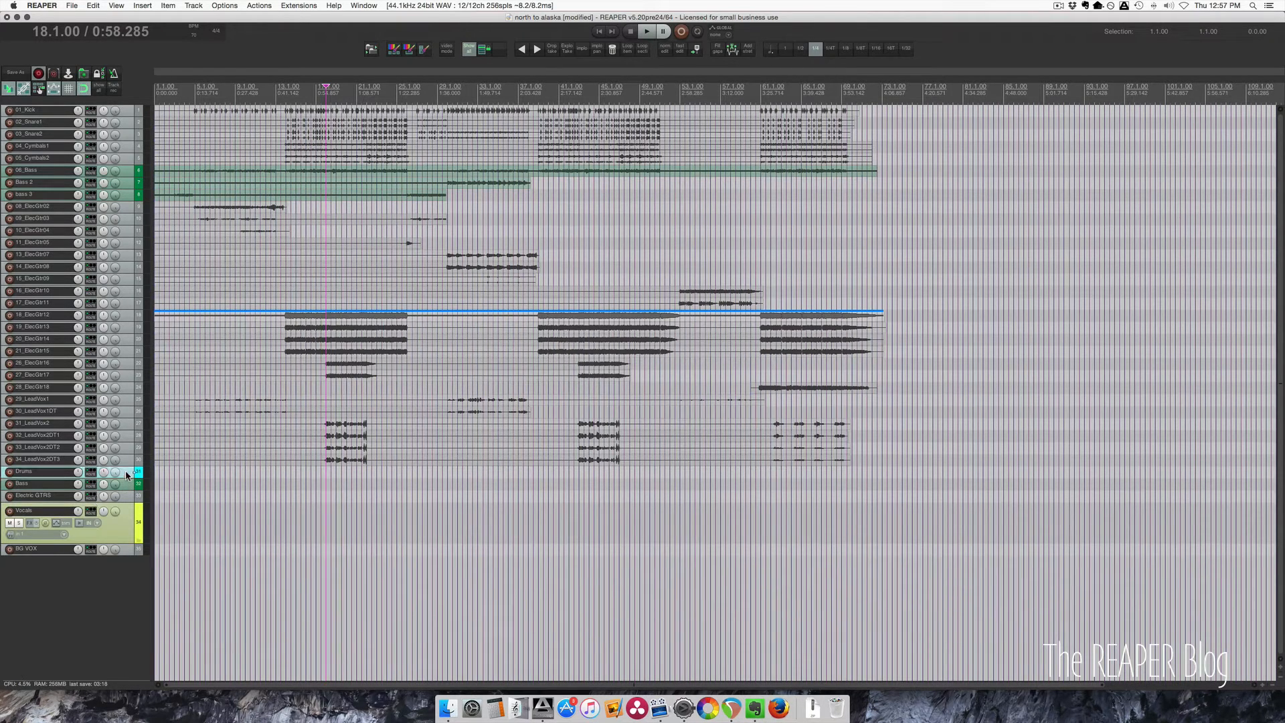
pyautogui.moveTo(126, 475); pyautogui.dragTo(76, 100)
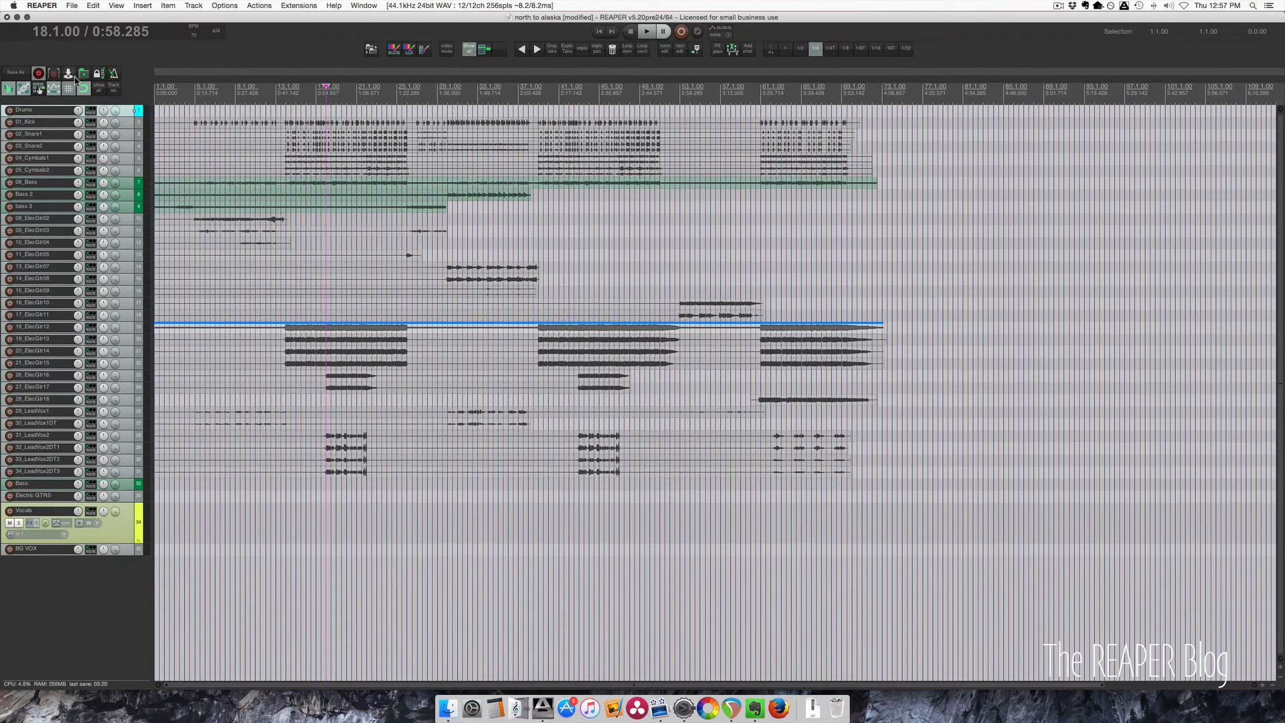
pyautogui.click(128, 123)
pyautogui.keyDown('shift'); pyautogui.click(127, 172); pyautogui.keyUp('shift')
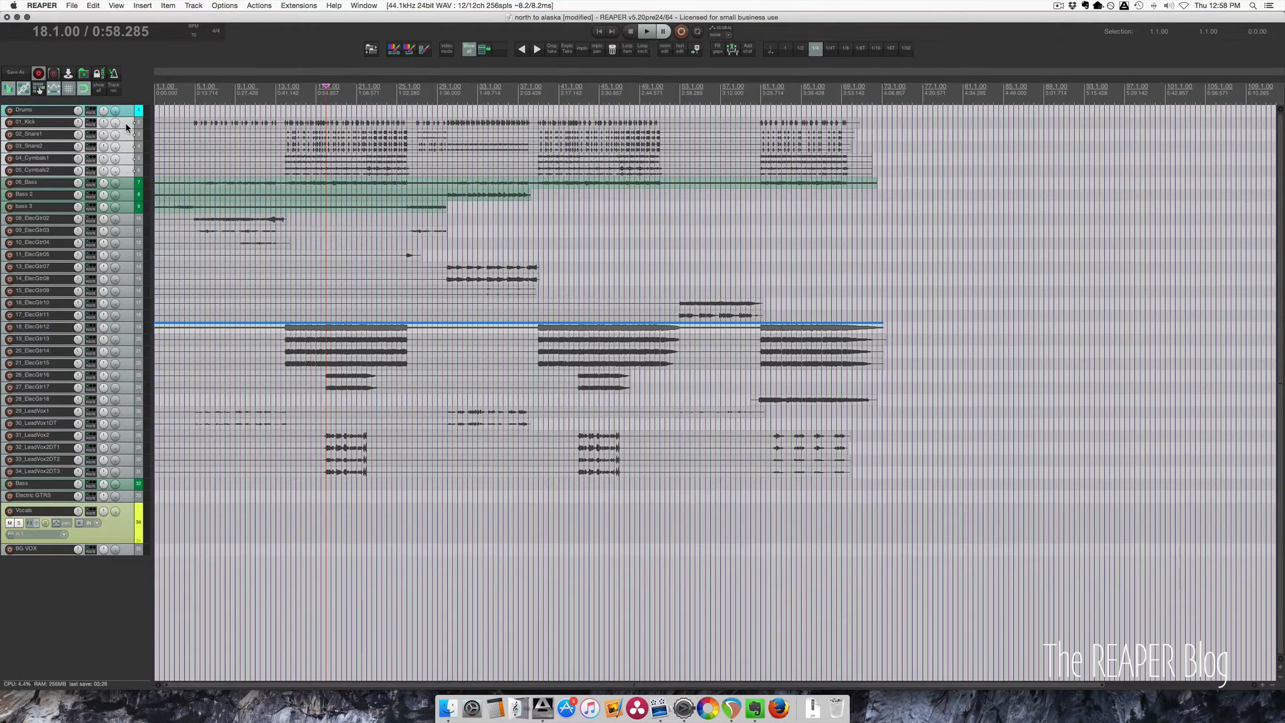
pyautogui.moveTo(126, 123); pyautogui.dragTo(127, 113)
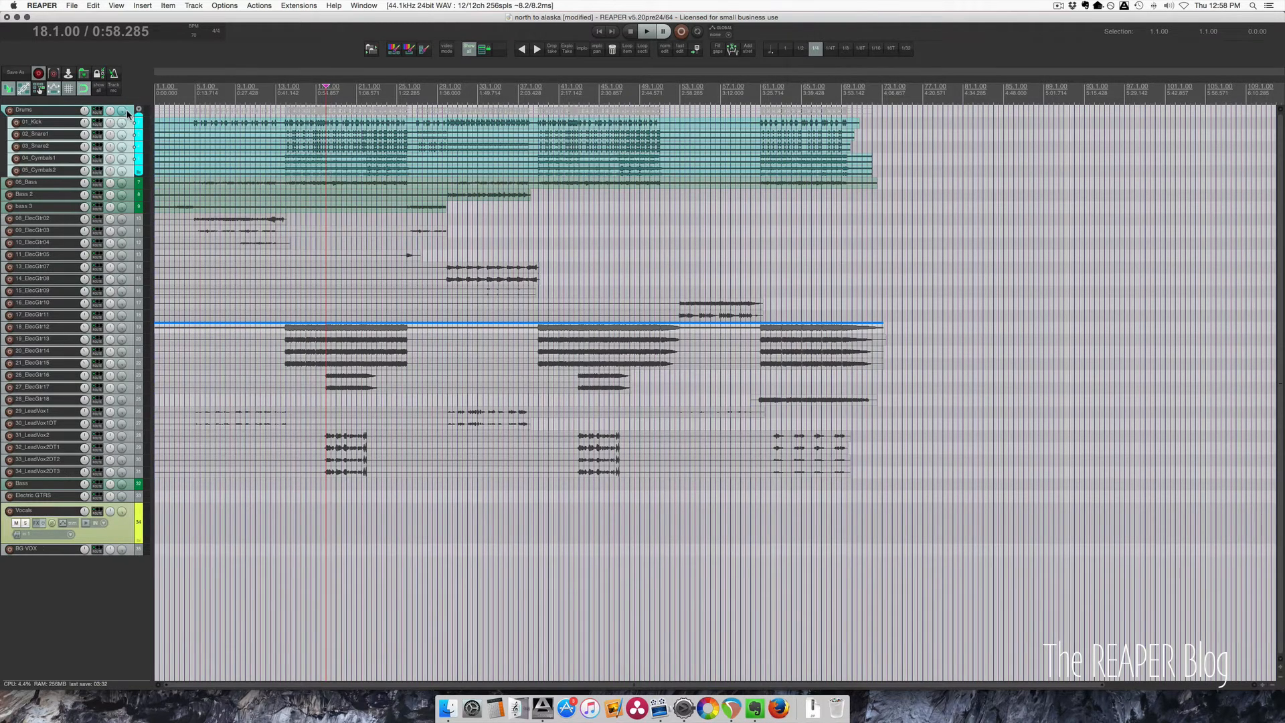
pyautogui.click(128, 112)
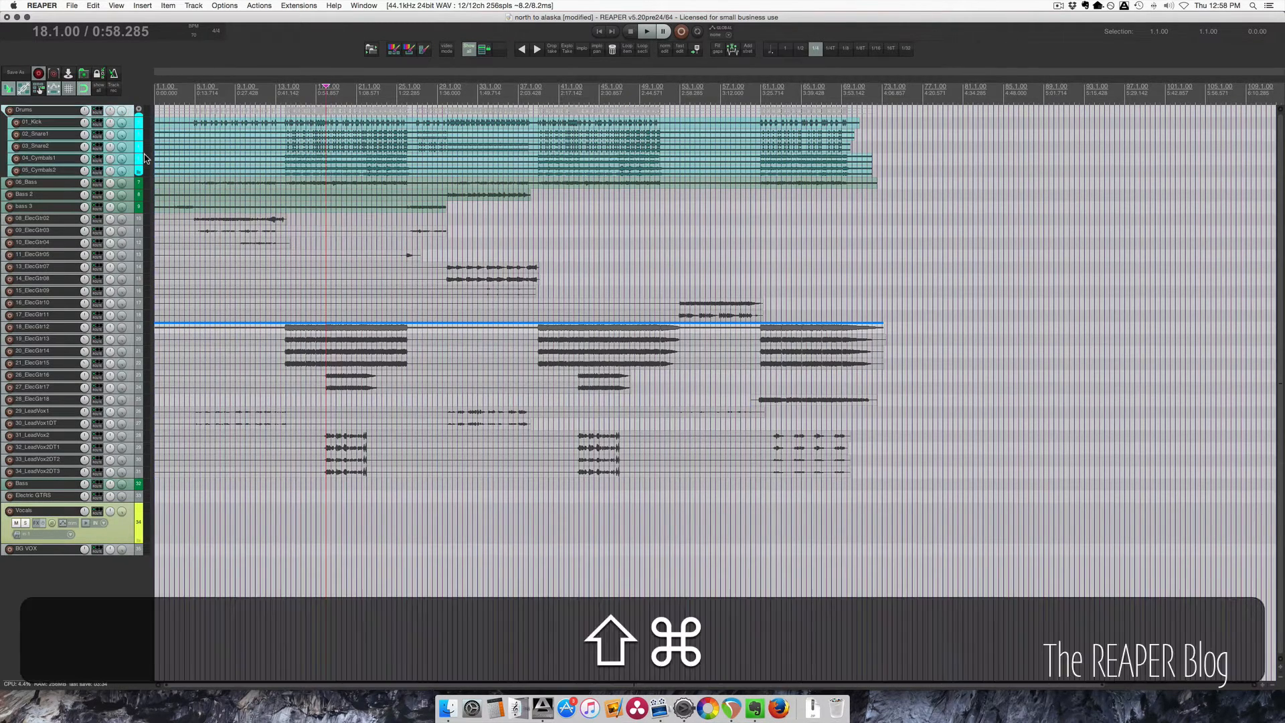
pyautogui.scroll(5, 151, 191)
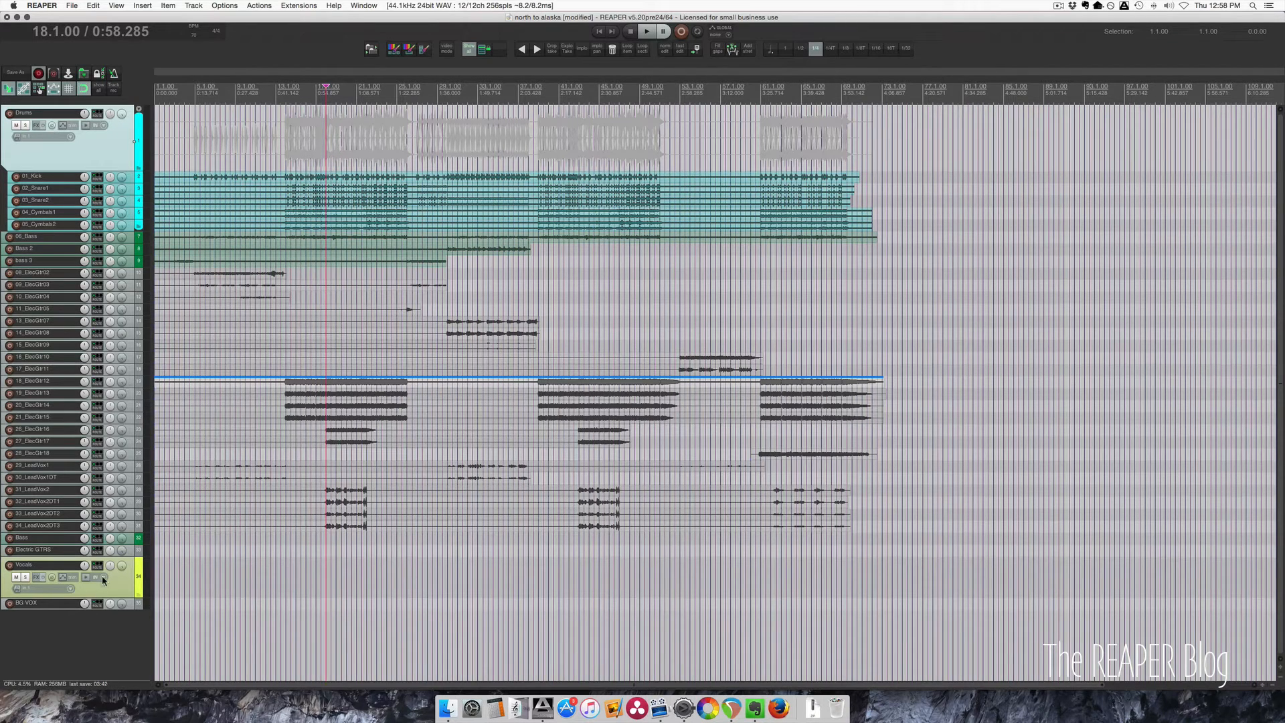
# - Move the Bass track above 06_Bass and make it an enlarged folder holding 06_Bass, Bass 2 and bass 3
pyautogui.moveTo(131, 544); pyautogui.dragTo(129, 247)
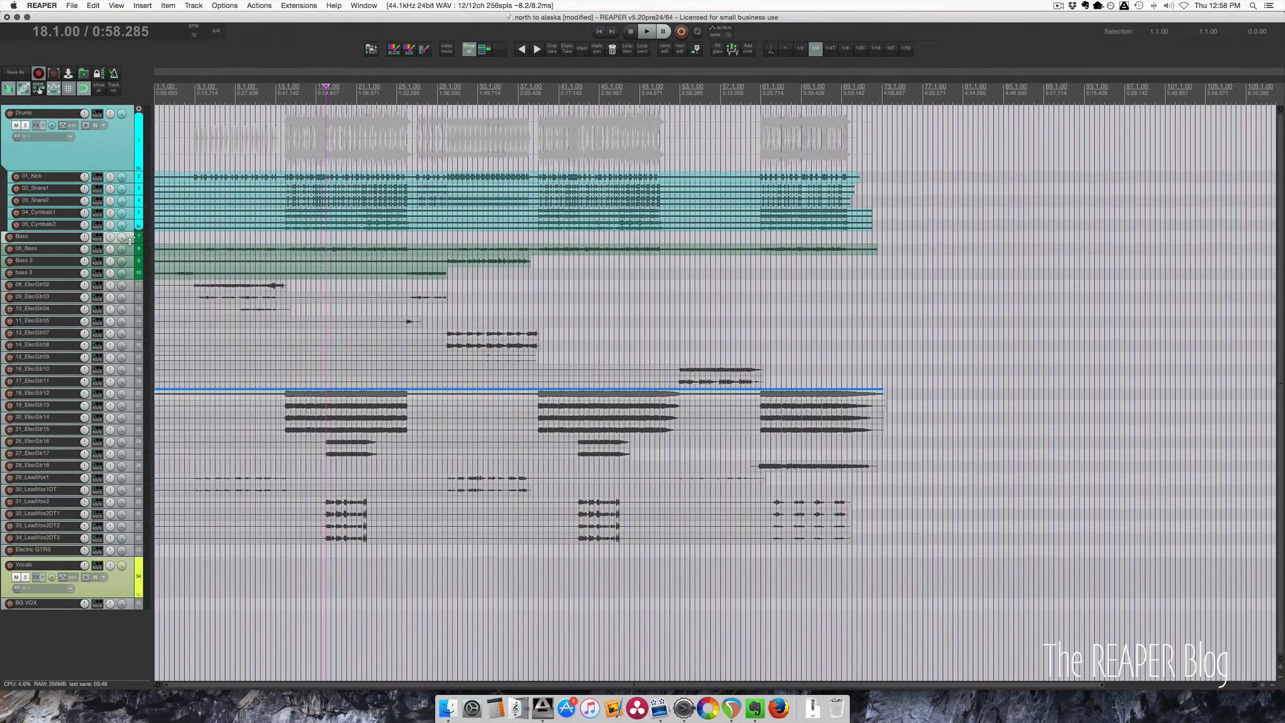
pyautogui.keyDown('shift'); pyautogui.click(133, 274); pyautogui.keyUp('shift')
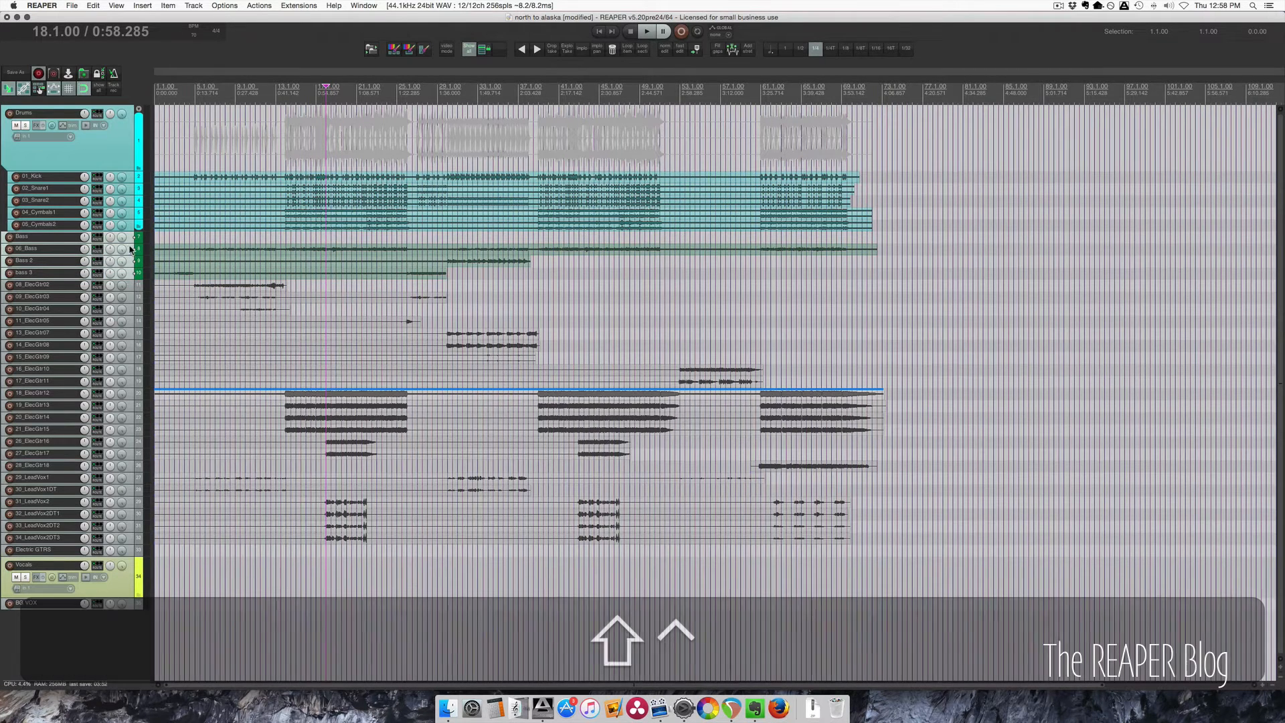
pyautogui.moveTo(129, 242); pyautogui.dragTo(137, 315)
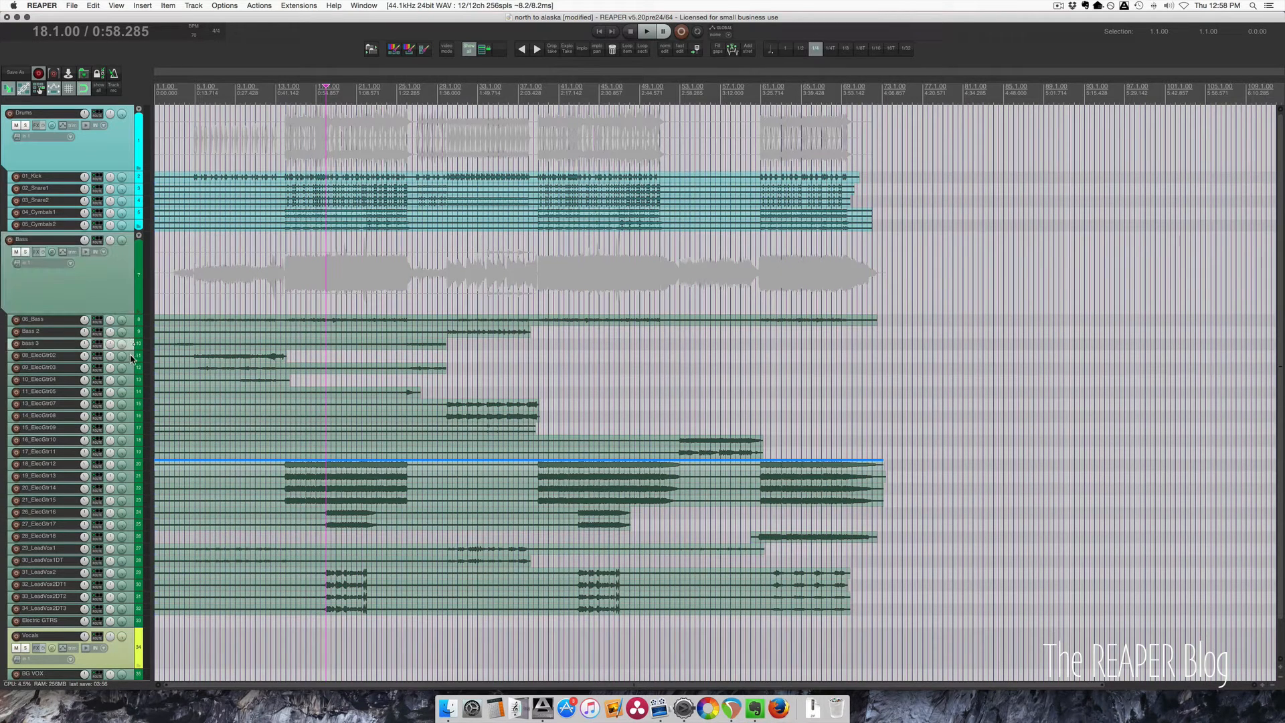
pyautogui.moveTo(132, 350); pyautogui.dragTo(139, 420)
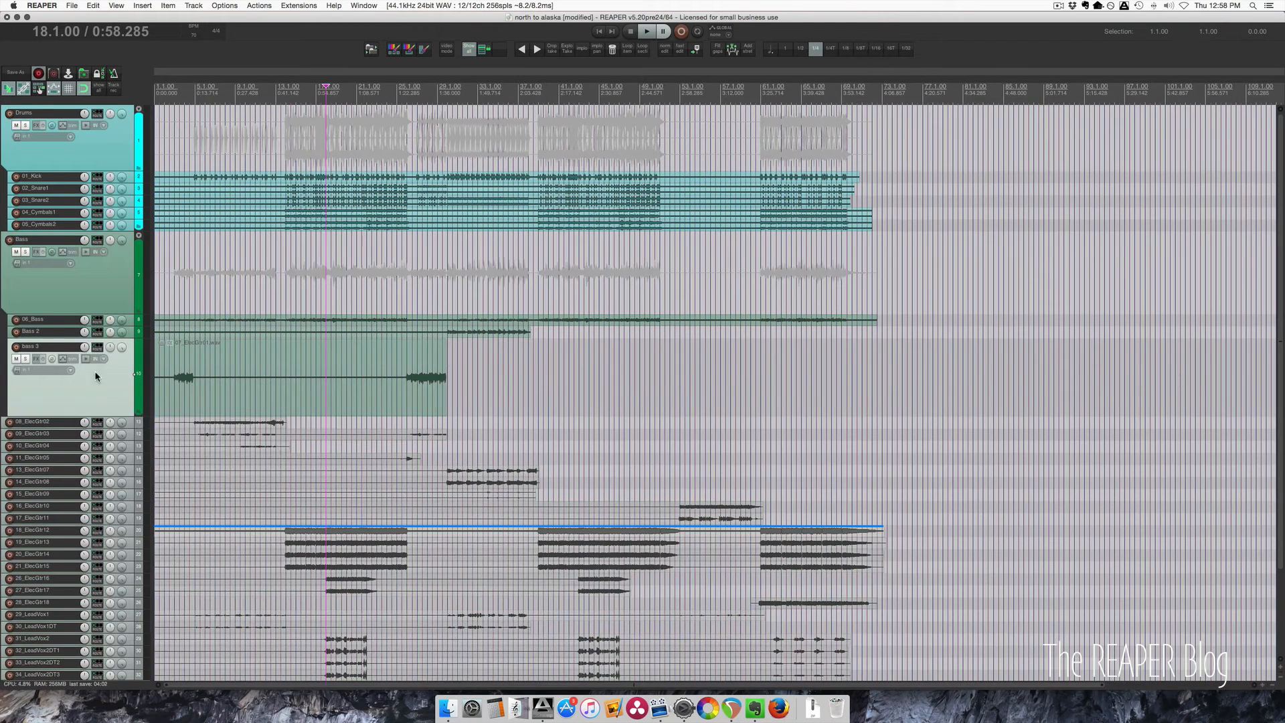
pyautogui.scroll(-5, 81, 363)
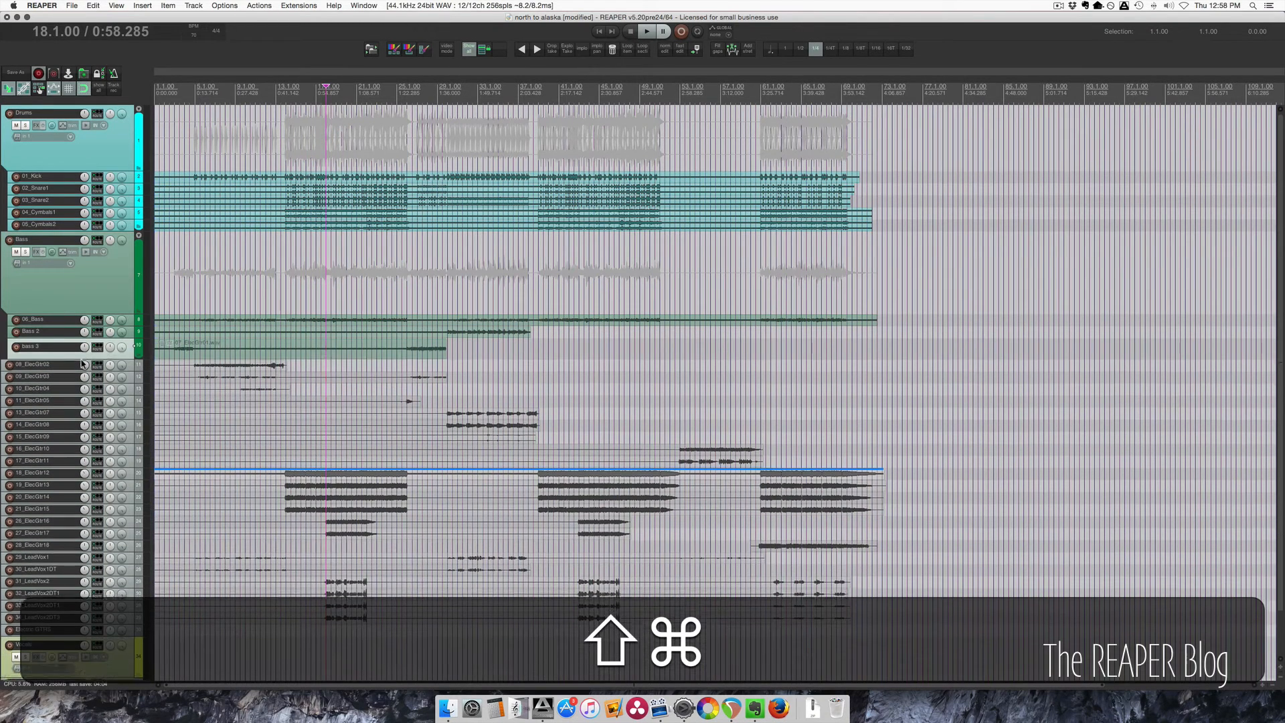
# - Move the Electric GTRS track between bass 3 and 08_ElecGtr02 and increase its height
pyautogui.scroll(-2, 98, 375)
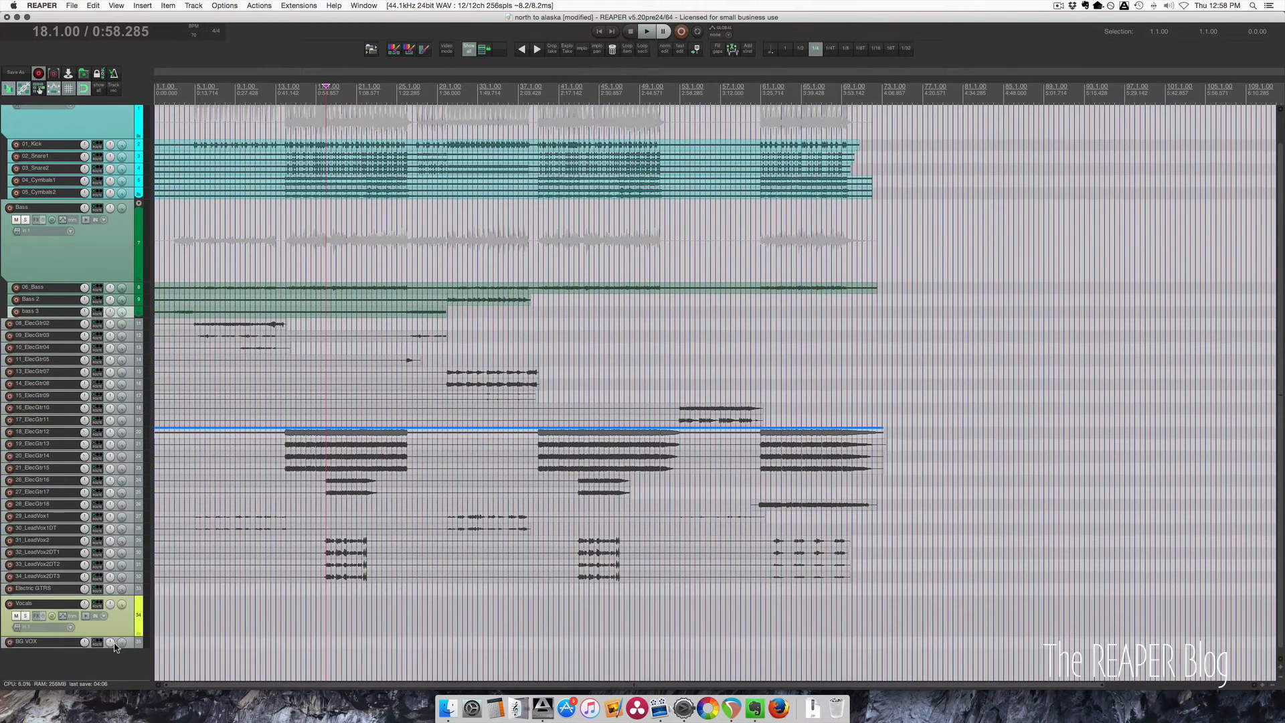
pyautogui.click(130, 592)
pyautogui.moveTo(130, 582); pyautogui.dragTo(92, 376)
pyautogui.scroll(5, 130, 327)
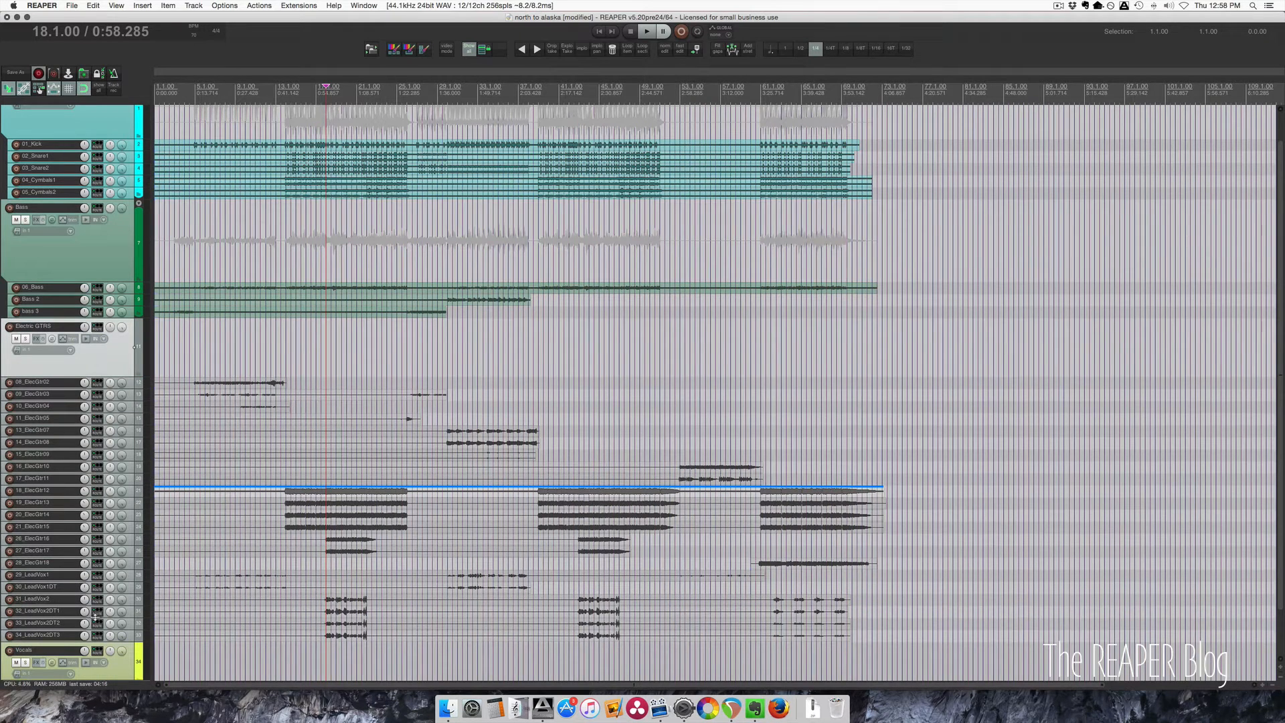
# - Look up the action Xenakios/SWS: Set selected tracks as folder and apply it to Electric GTRS through 28_ElecGtr18
pyautogui.press('shift')
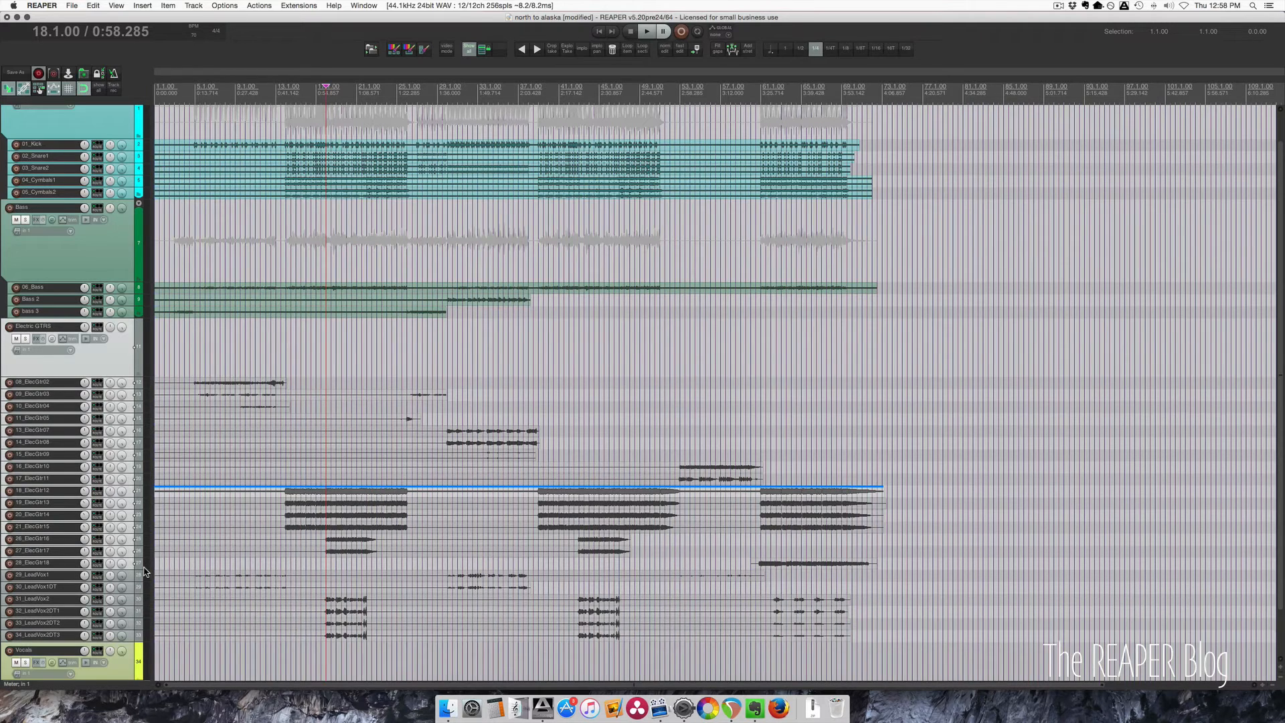
pyautogui.hotkey('shift', '/')
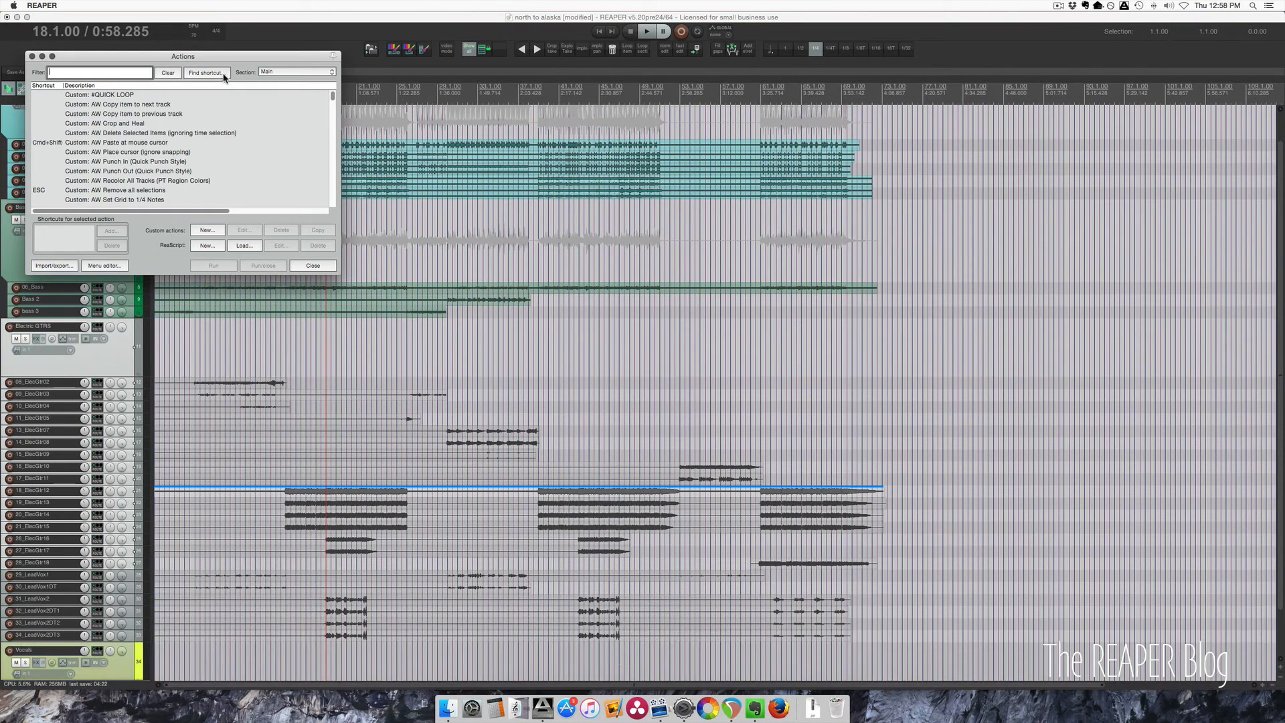
pyautogui.click(207, 72)
pyautogui.press('super+f')
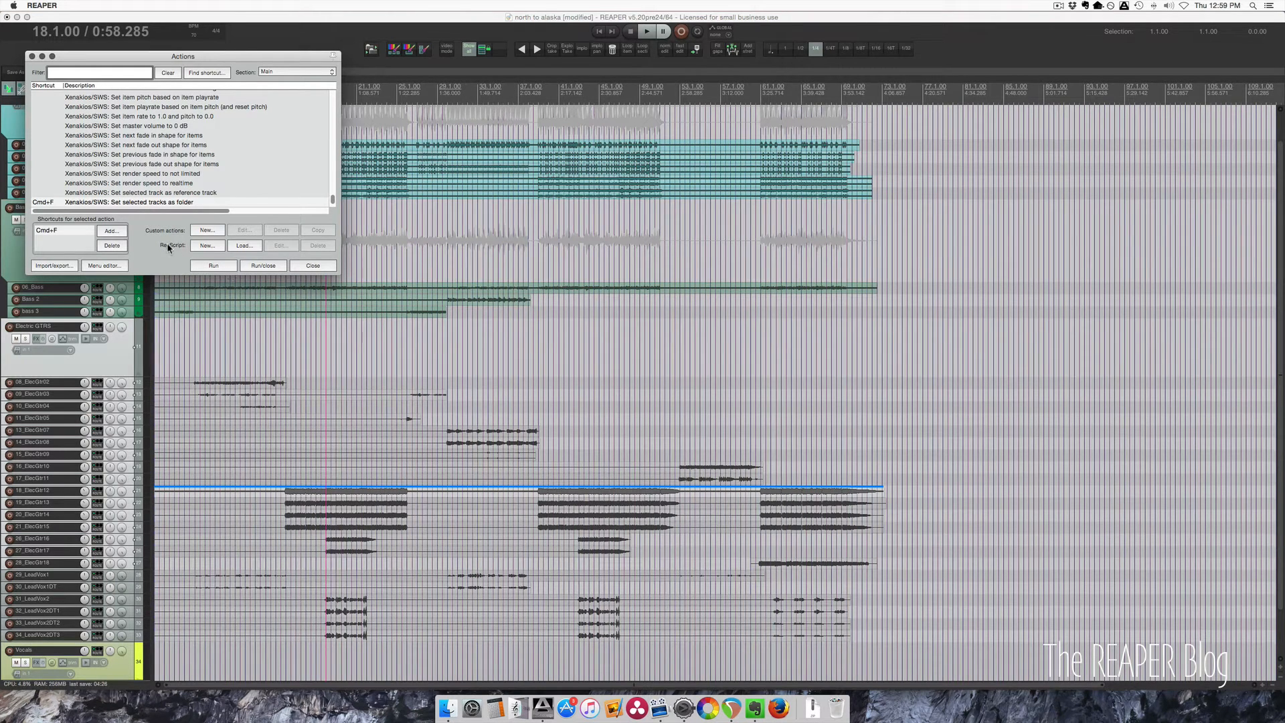
pyautogui.click(310, 266)
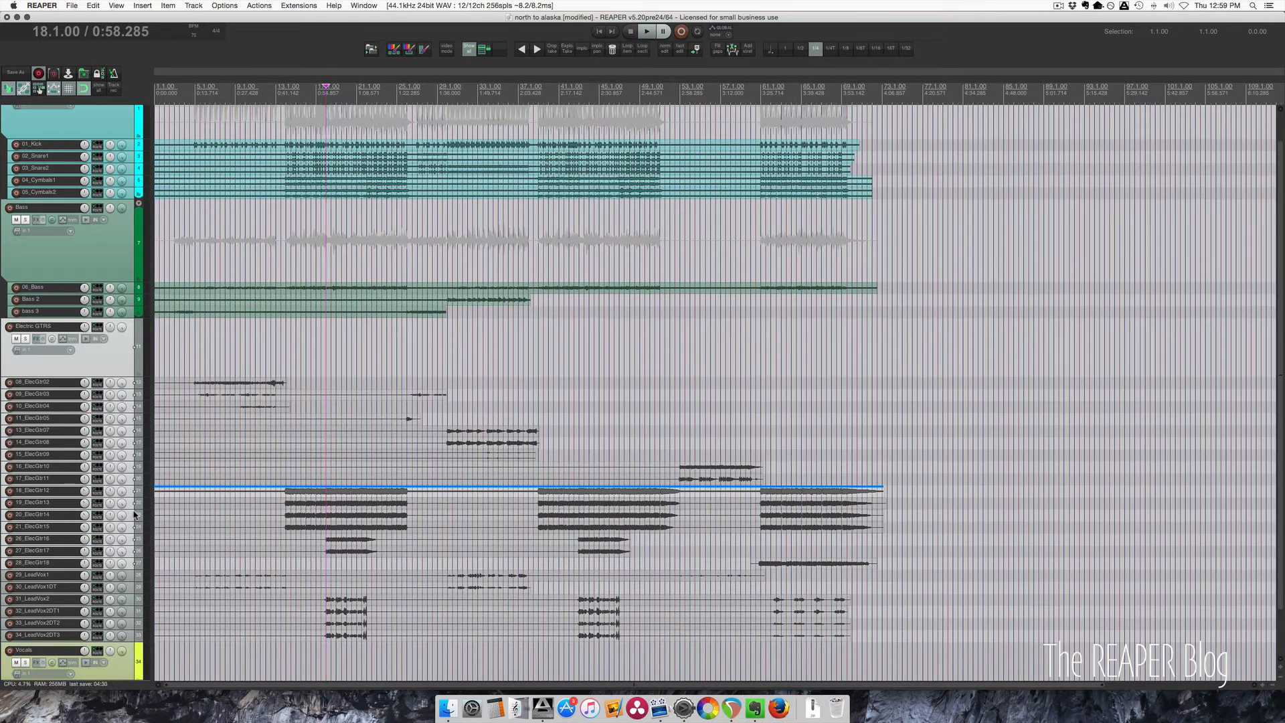
pyautogui.press('super')
pyautogui.press('super+f')
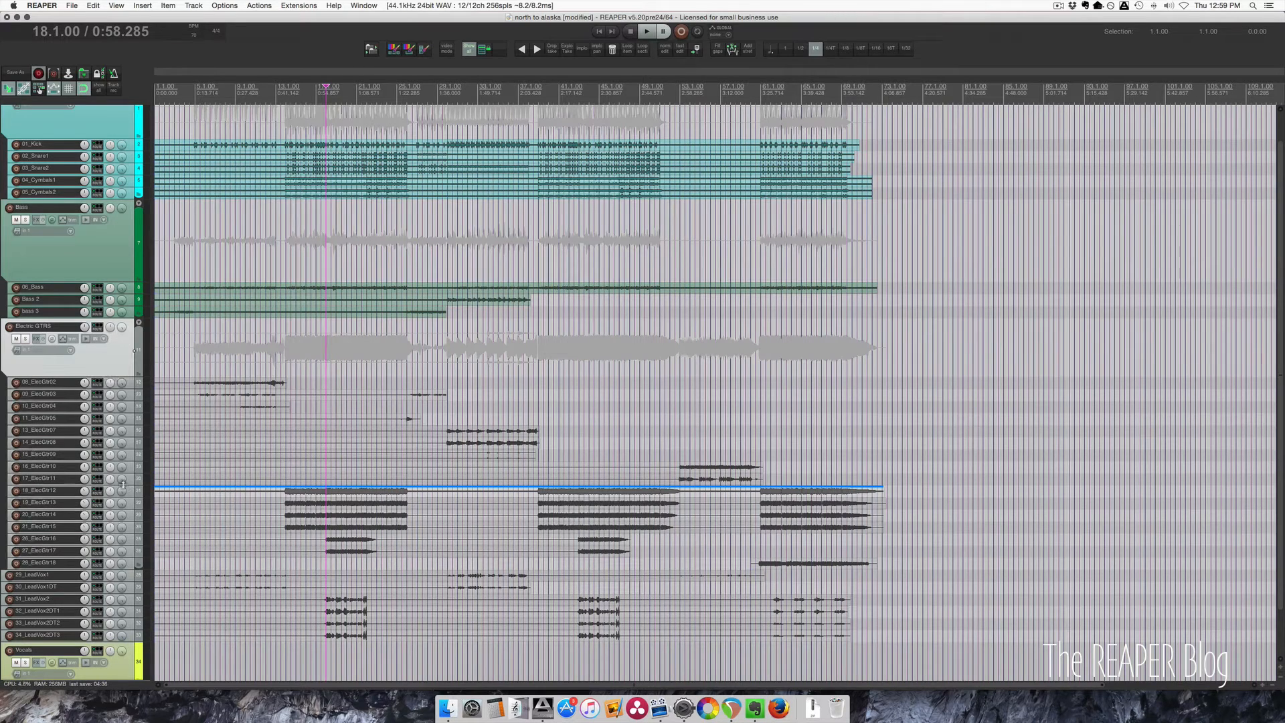
# - Move the Vocals track above 29_LeadVox1 and the BG VOX track between 30_LeadVox1DT and 31_LeadVox2
pyautogui.scroll(-2, 114, 526)
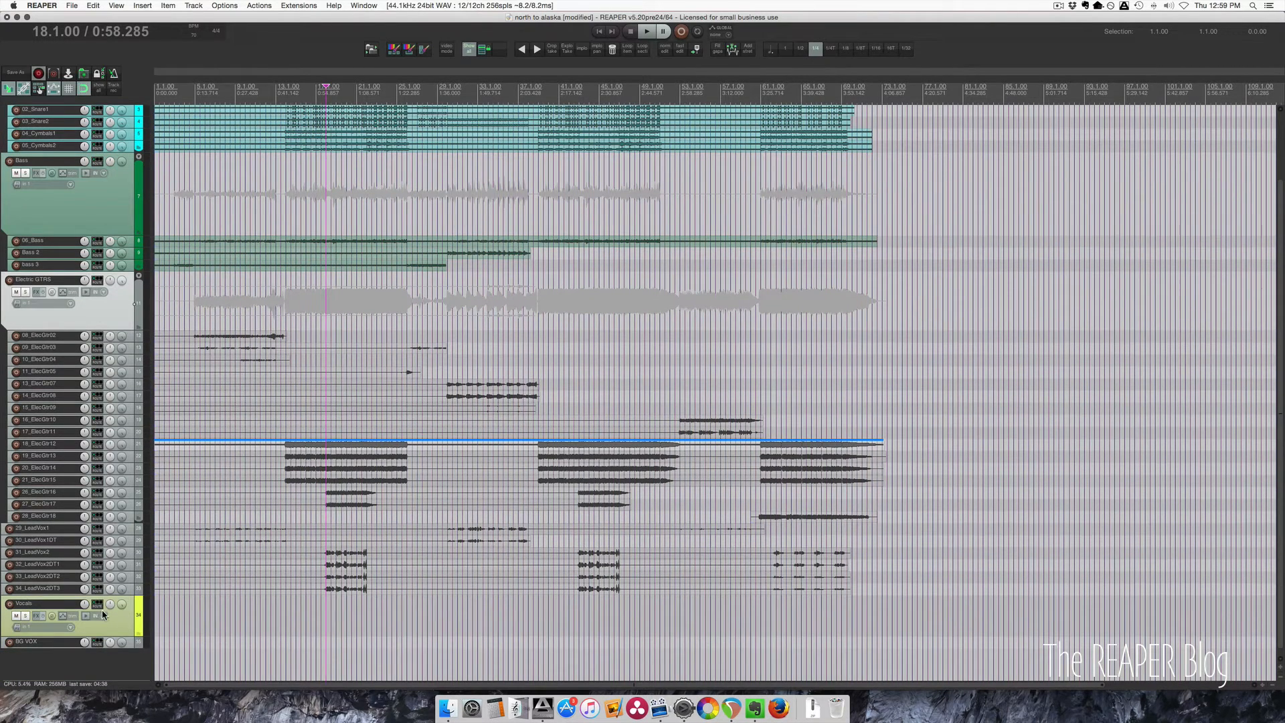
pyautogui.moveTo(124, 624); pyautogui.dragTo(99, 528)
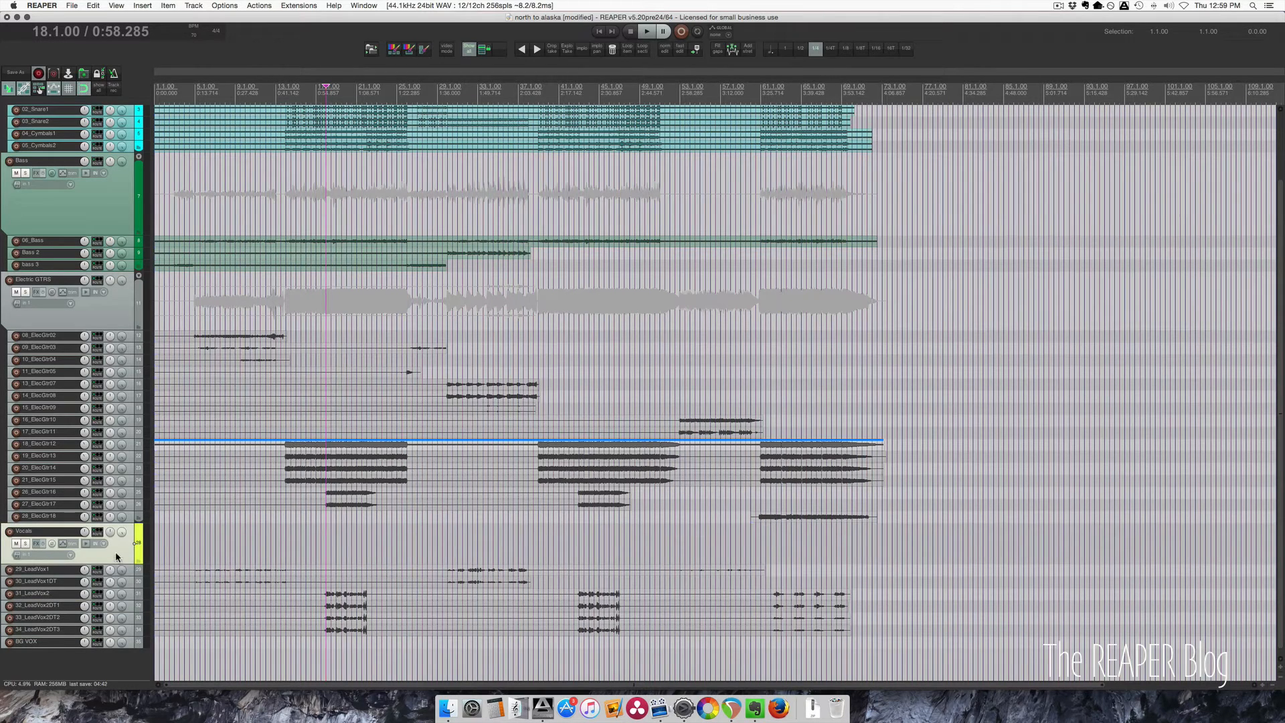
pyautogui.moveTo(128, 640); pyautogui.dragTo(128, 603)
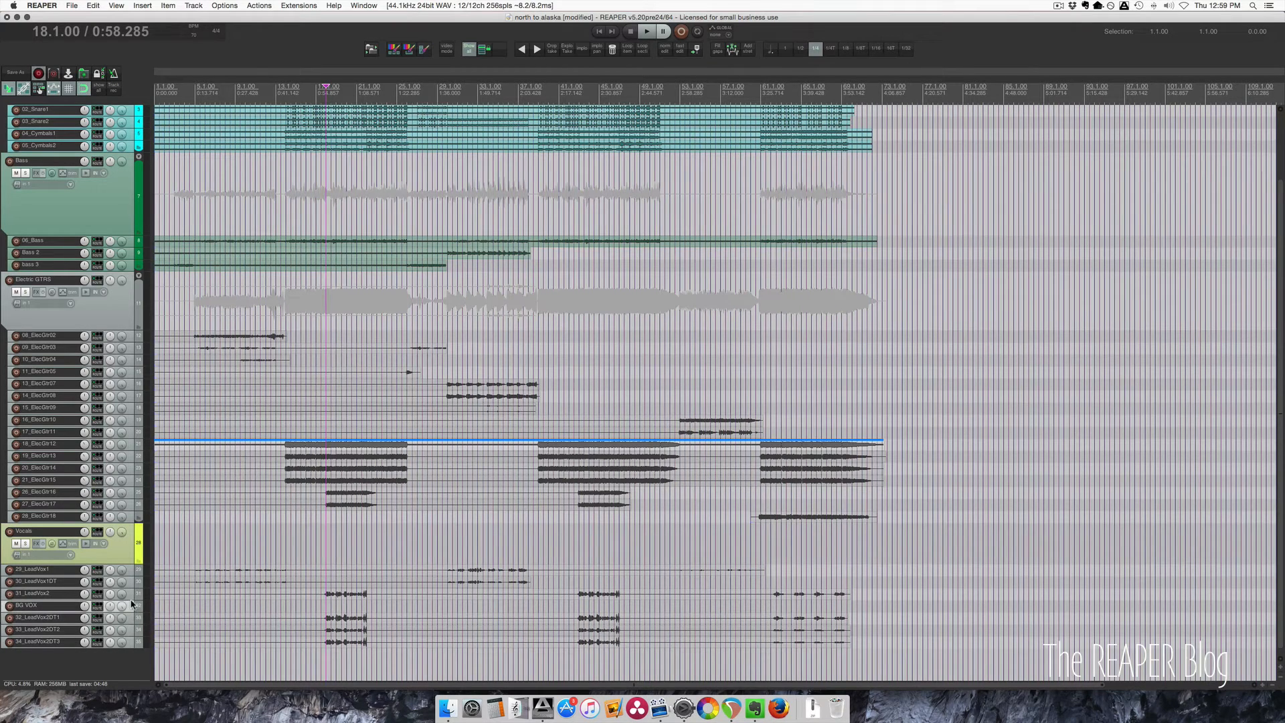
pyautogui.moveTo(132, 604); pyautogui.dragTo(131, 593)
# - Rename the four tracks below BG VOX as bg vox 1, bg vox 2, bg vox 3 and bg vox 4
pyautogui.doubleClick(46, 607)
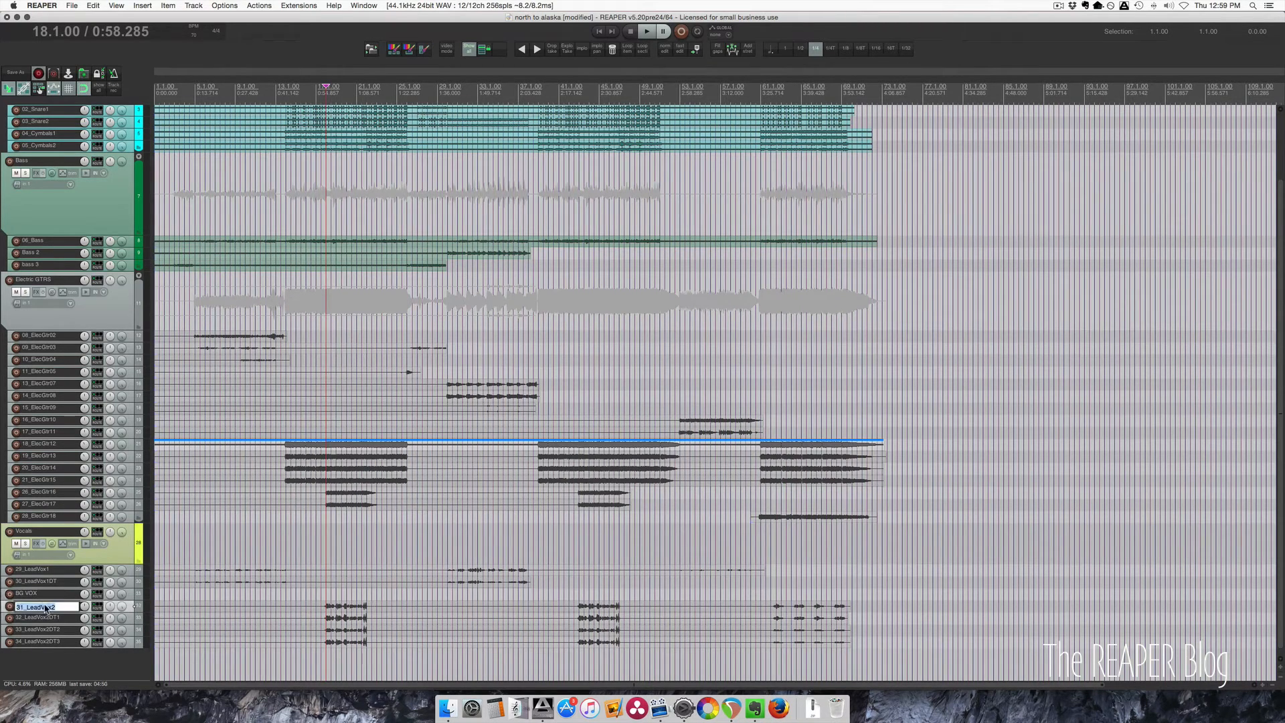
pyautogui.write('bg vox 1')
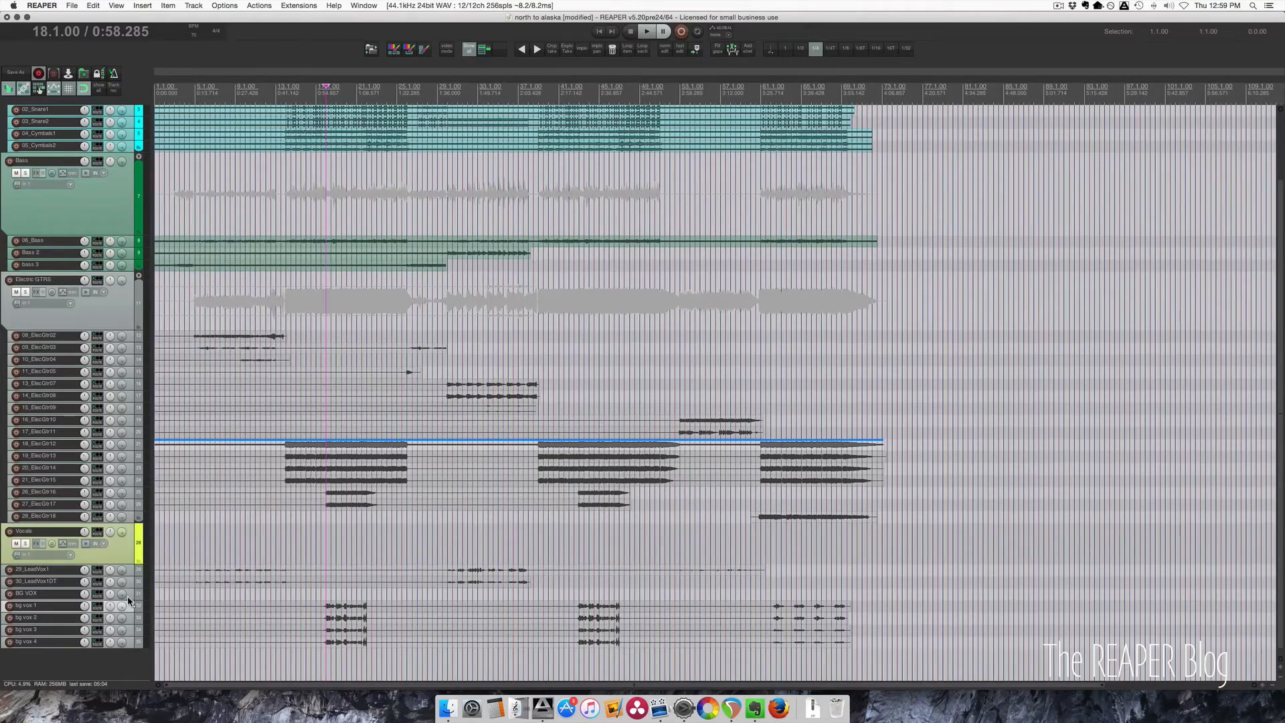
# - Make Vocals the folder for all vocal tracks, with BG VOX as a subfolder containing bg vox 1 to bg vox 4
pyautogui.click(124, 556)
pyautogui.keyDown('shift'); pyautogui.click(130, 644); pyautogui.keyUp('shift')
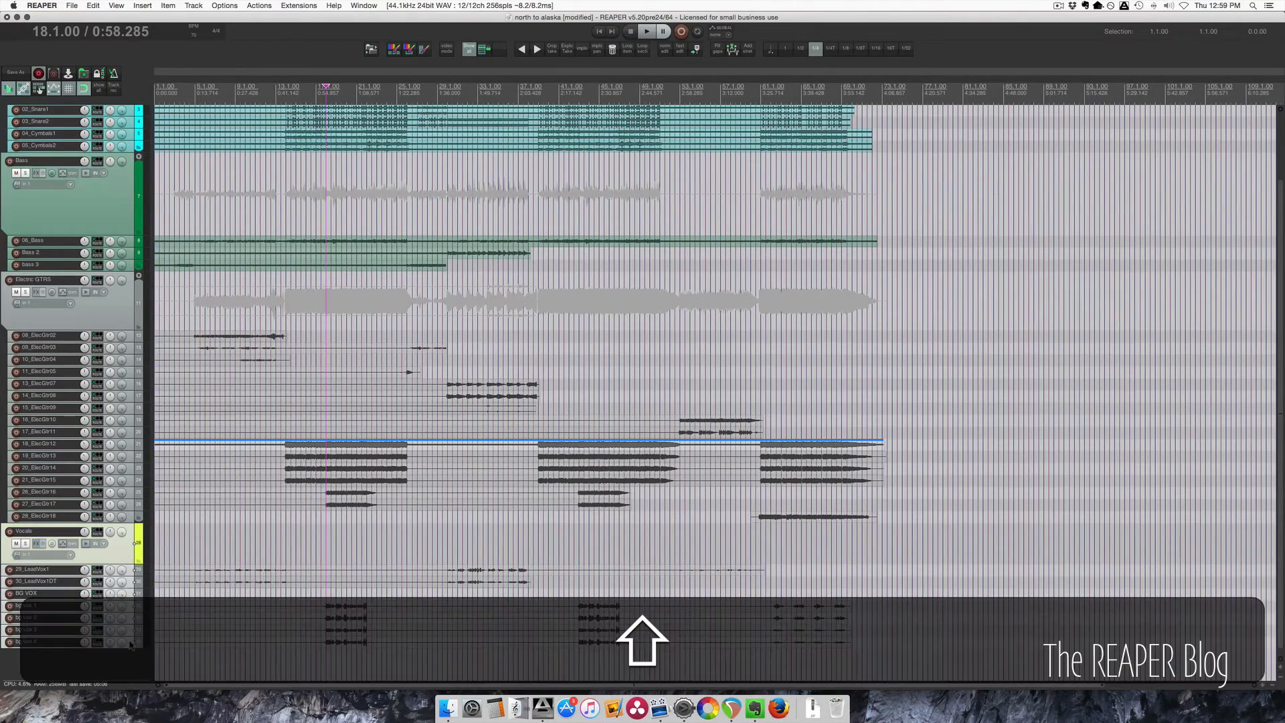
pyautogui.press('super+f')
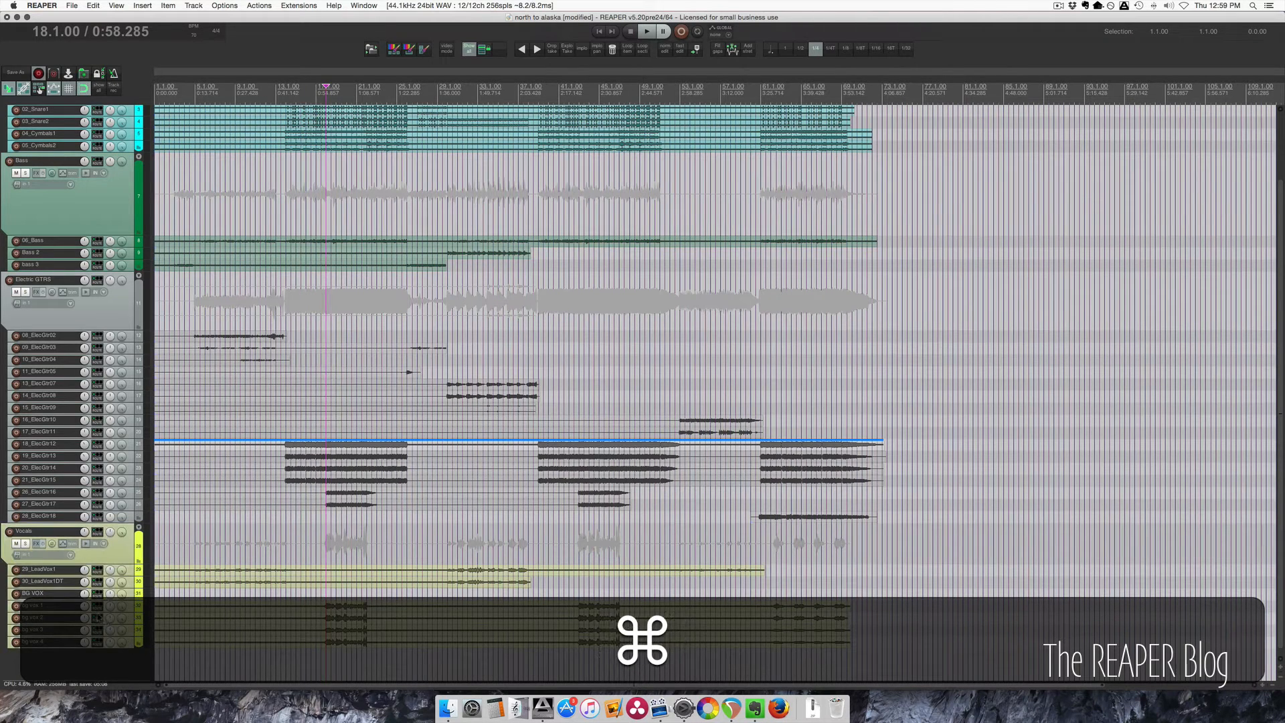
pyautogui.press('shift')
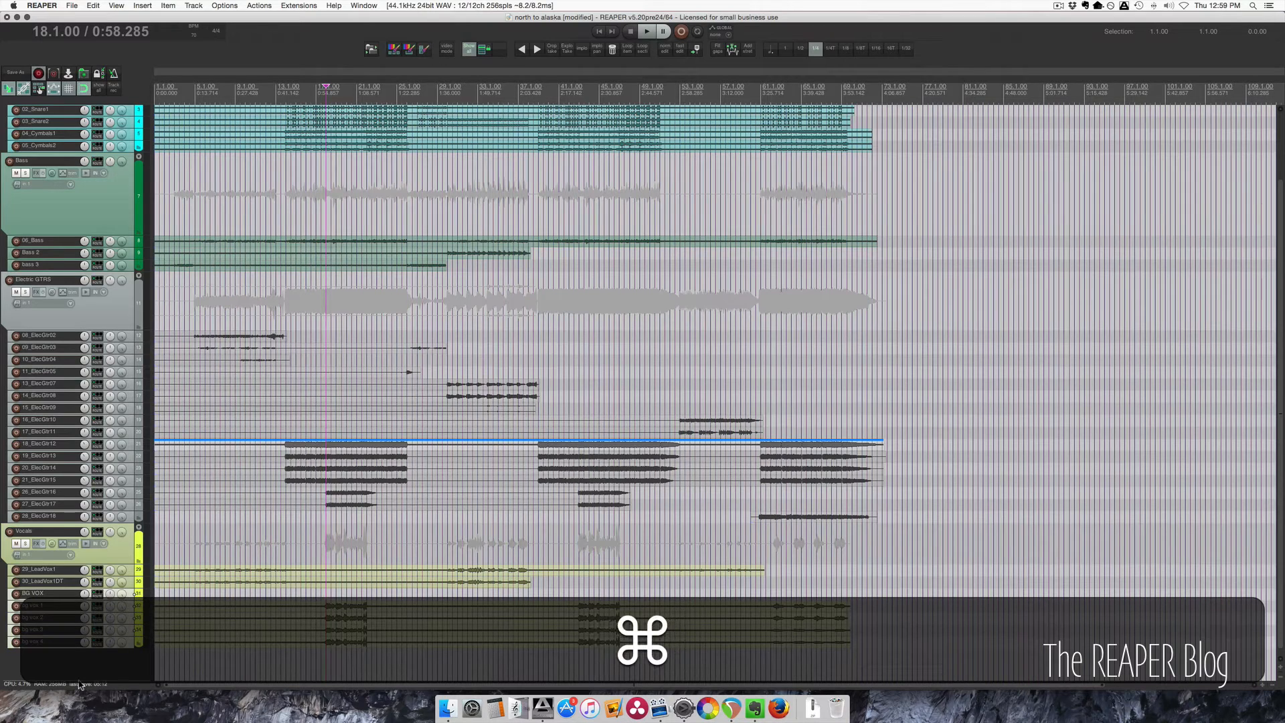
pyautogui.press('super+f')
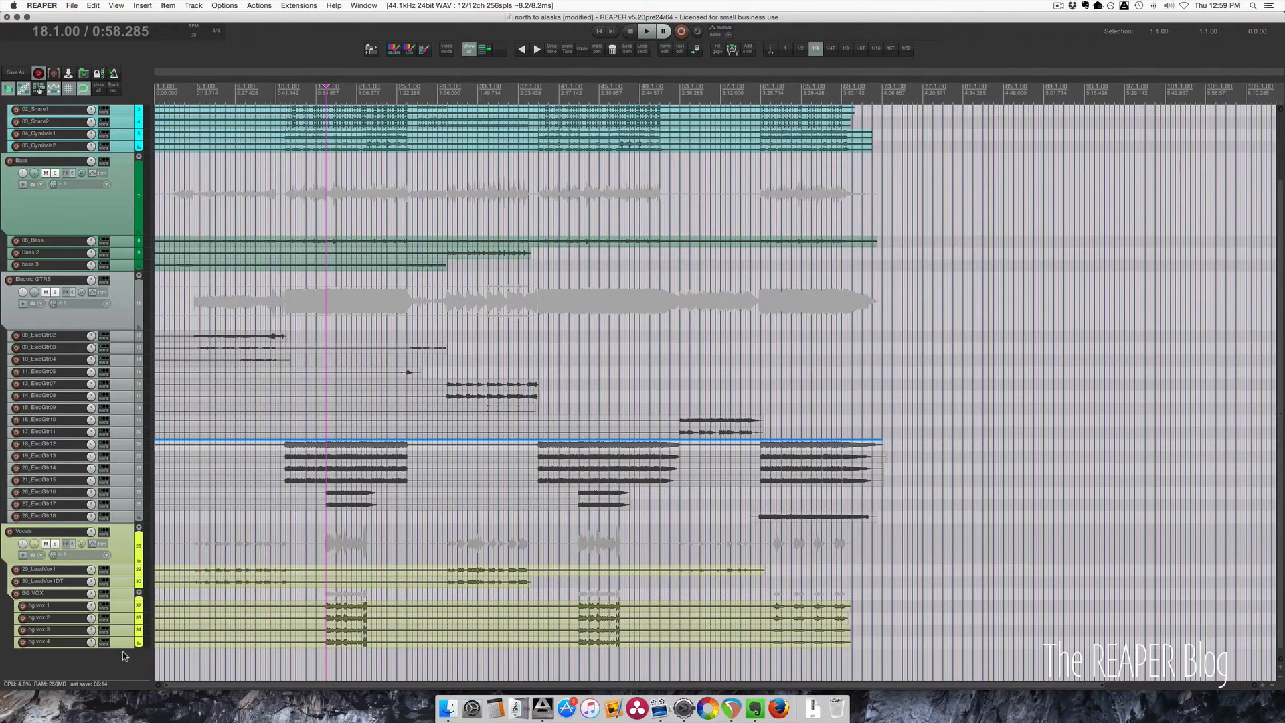
# - Give the Electric GTRS folder and its guitar tracks a custom pink colour
pyautogui.moveTo(123, 647); pyautogui.dragTo(121, 667)
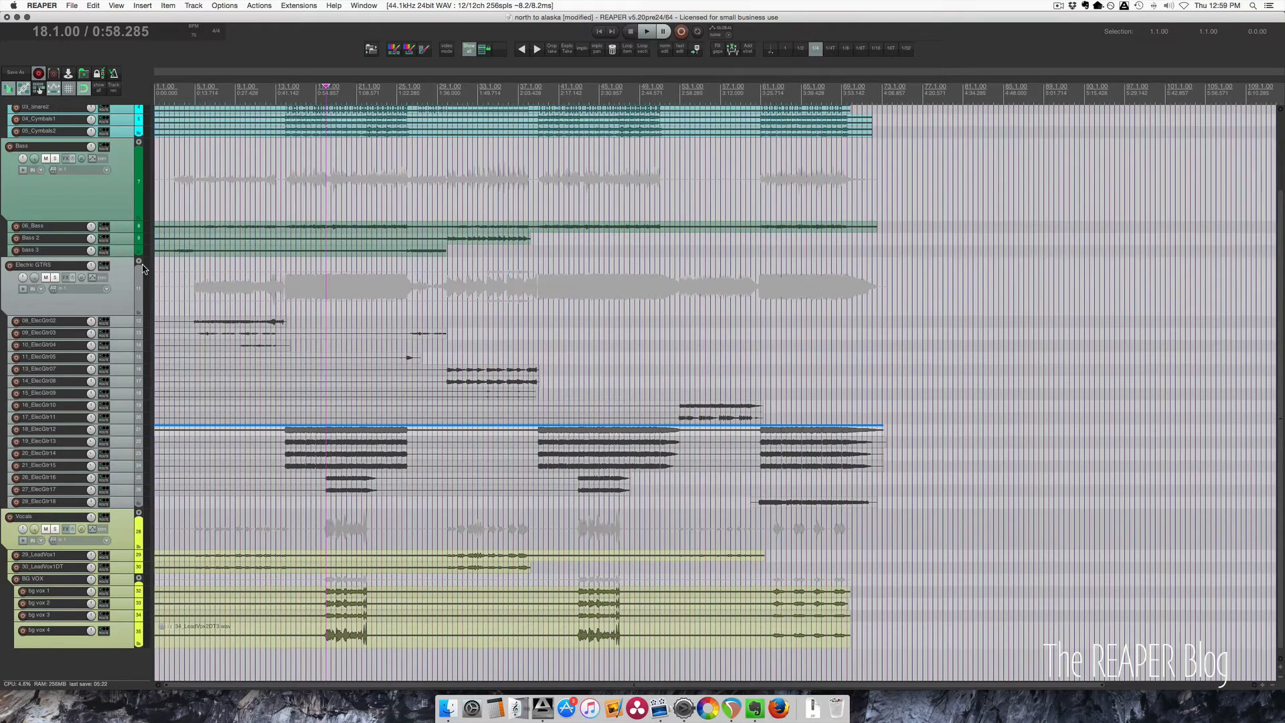
pyautogui.click(129, 304)
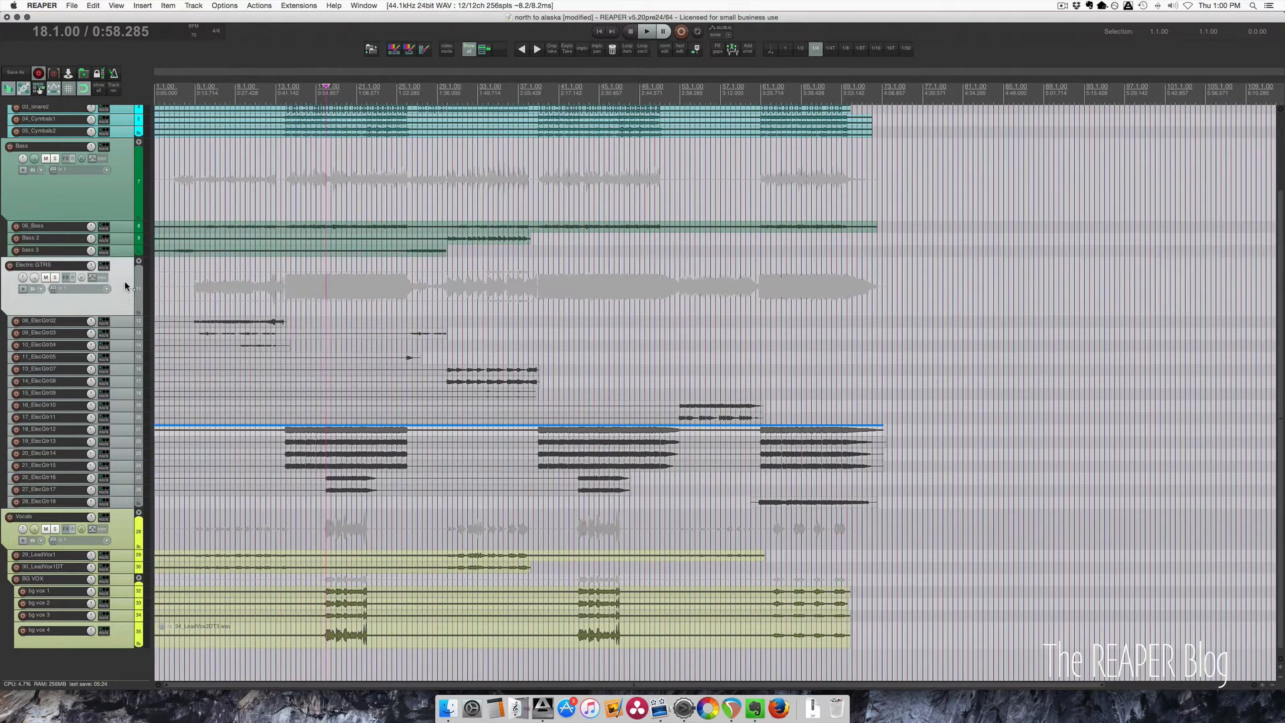
pyautogui.rightClick(126, 286)
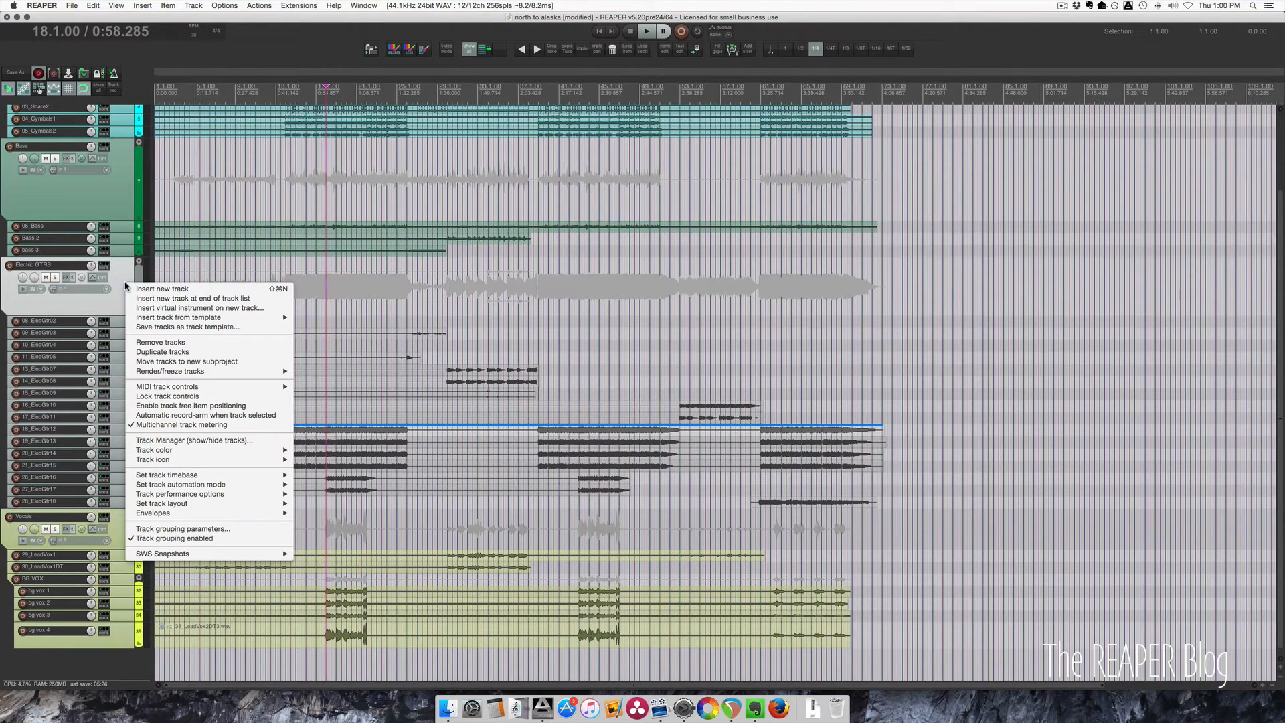
pyautogui.moveTo(253, 455)
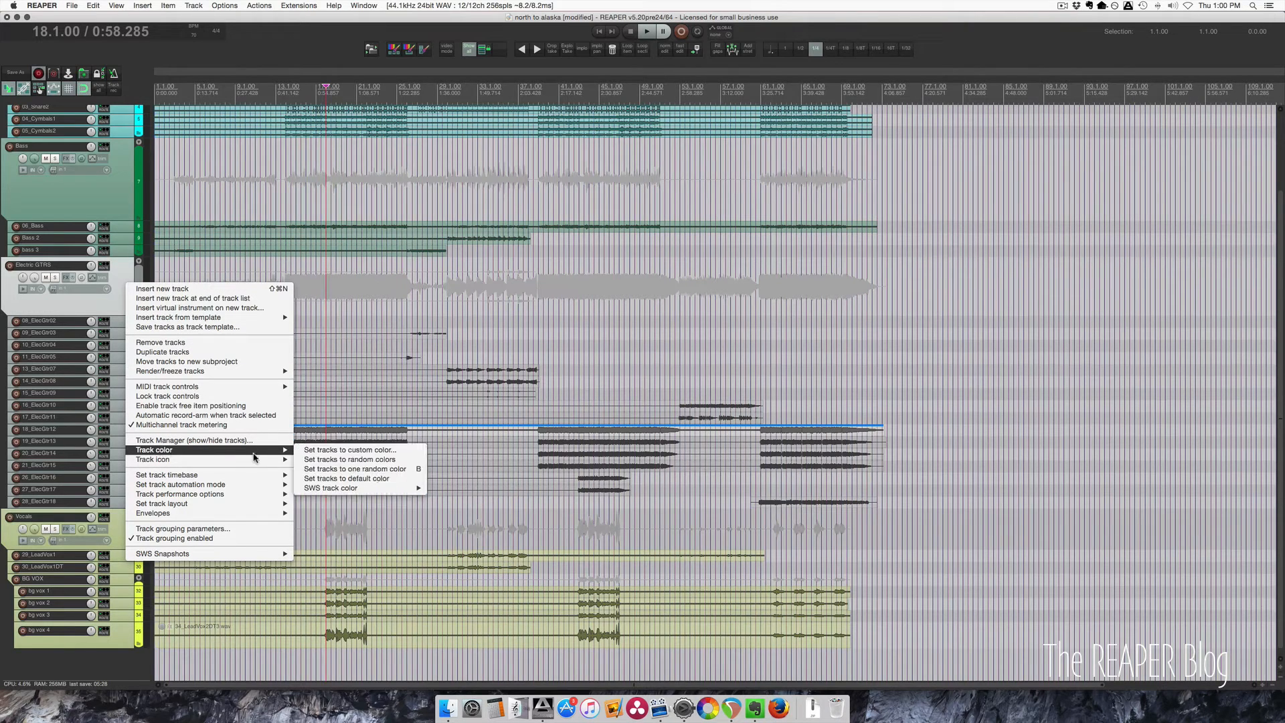
pyautogui.click(350, 451)
pyautogui.moveTo(683, 156); pyautogui.dragTo(674, 170)
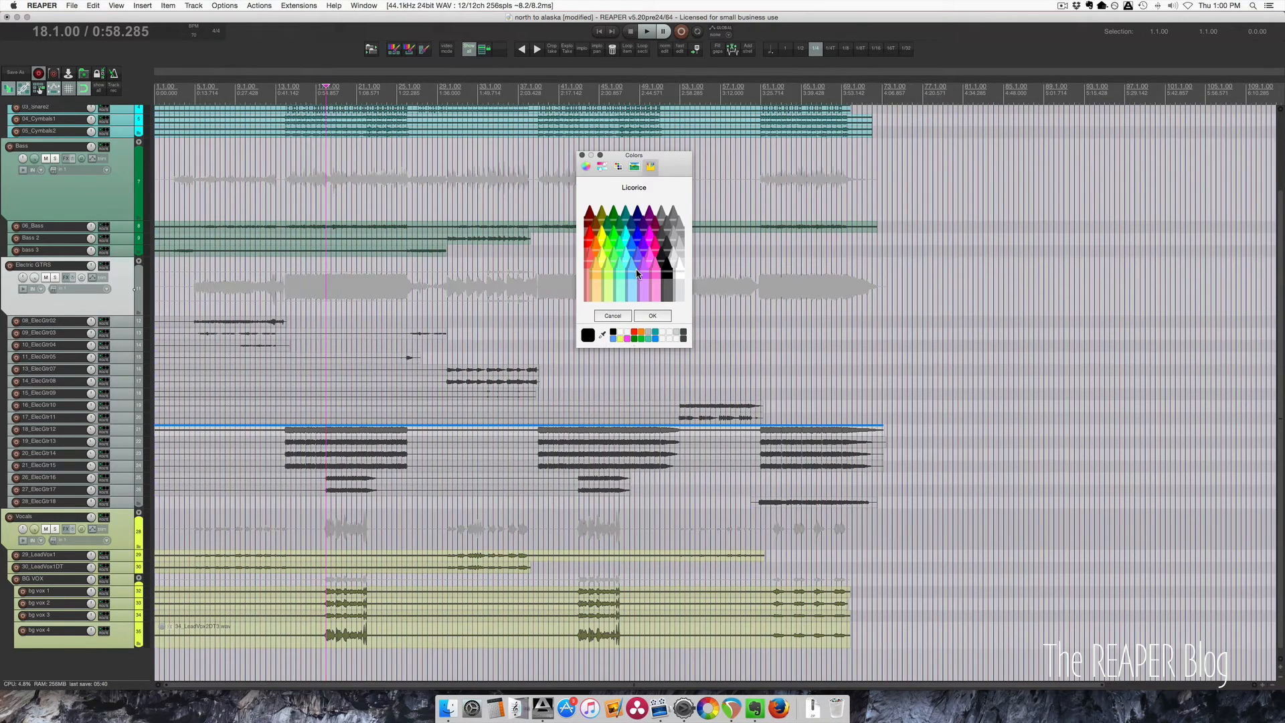
pyautogui.click(657, 246)
pyautogui.click(651, 316)
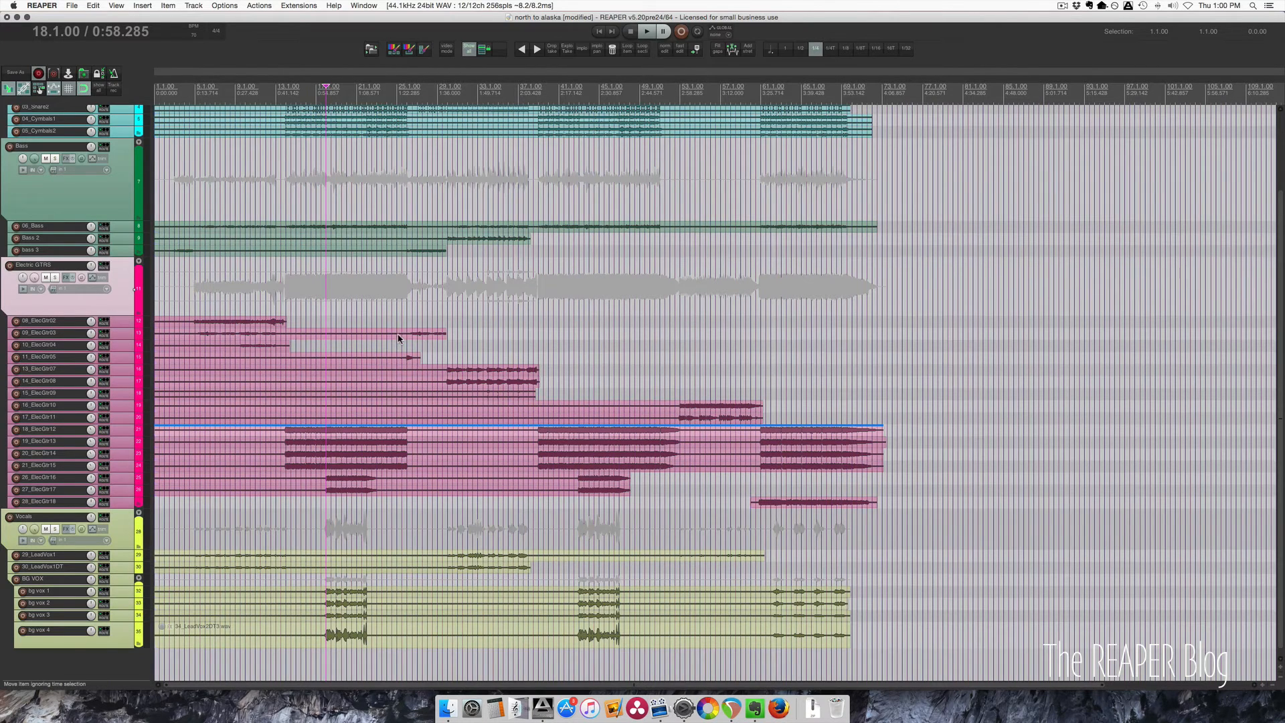
pyautogui.scroll(3, 395, 339)
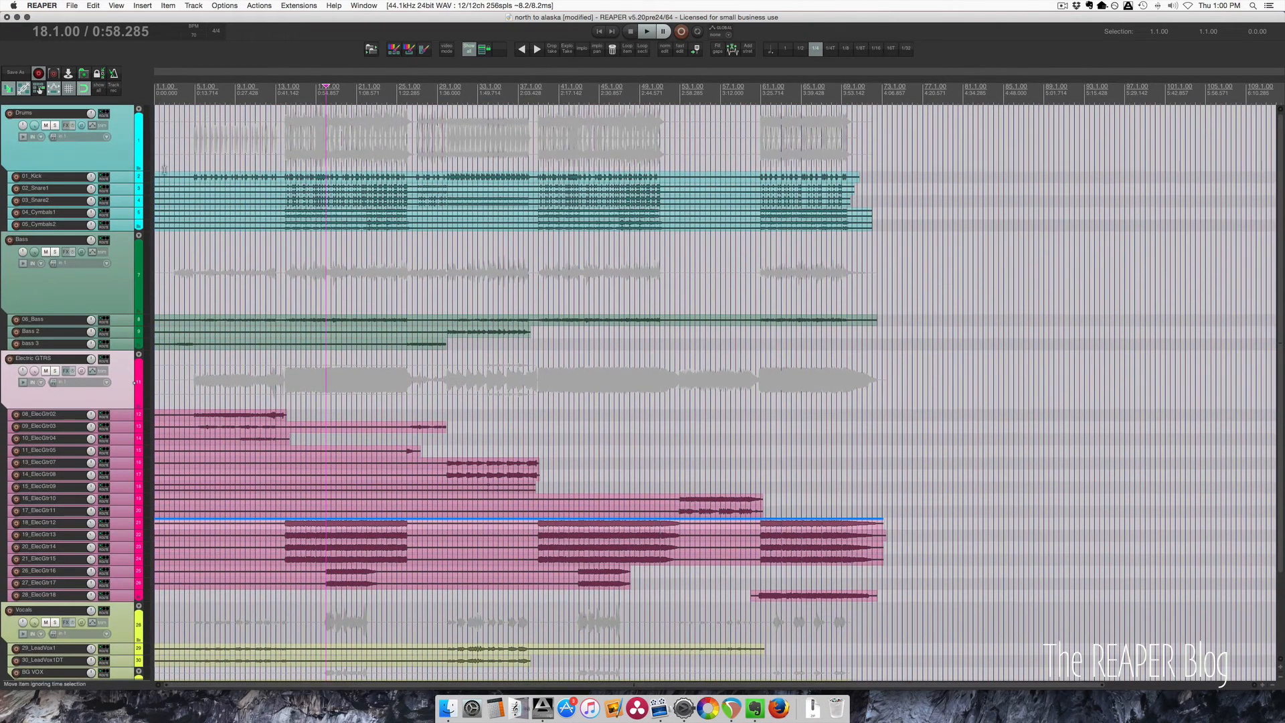
pyautogui.scroll(-3, 199, 251)
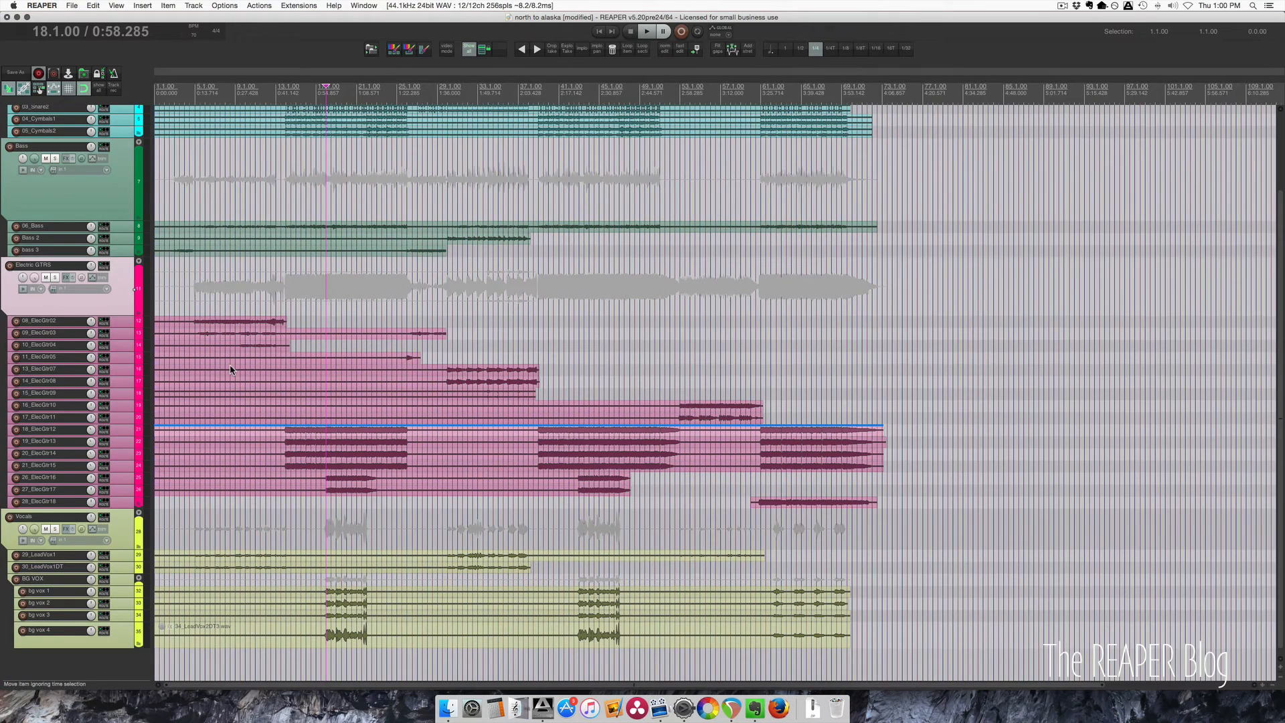
# - Give the BG VOX folder and its four bg vox tracks a custom yellow-green colour
pyautogui.click(122, 580)
pyautogui.scroll(3, 124, 586)
pyautogui.scroll(-2, 117, 600)
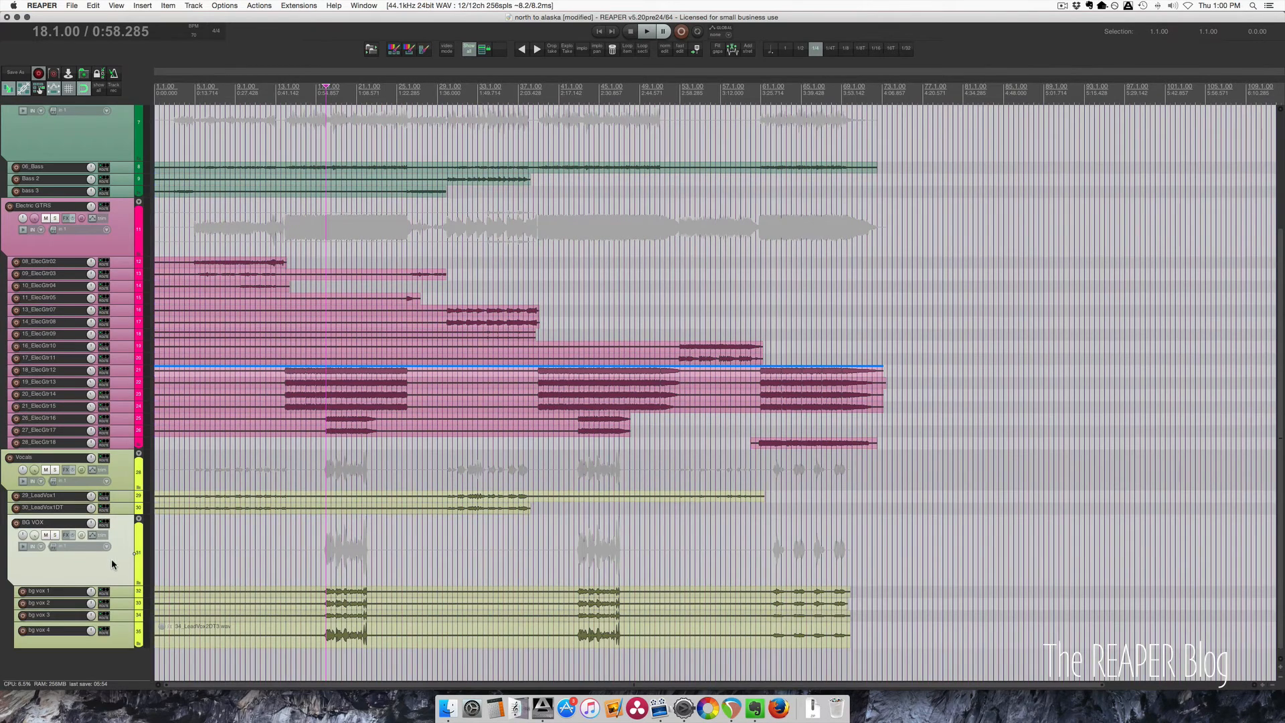
pyautogui.rightClick(114, 558)
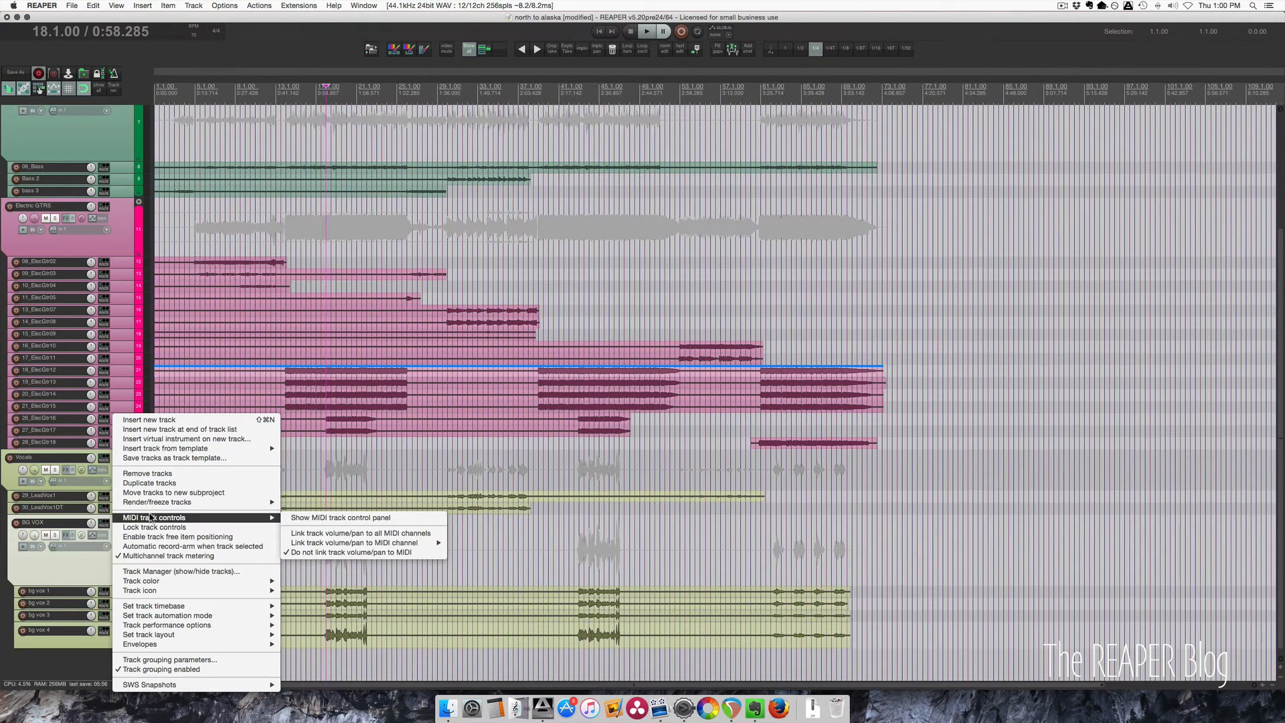
pyautogui.moveTo(175, 581)
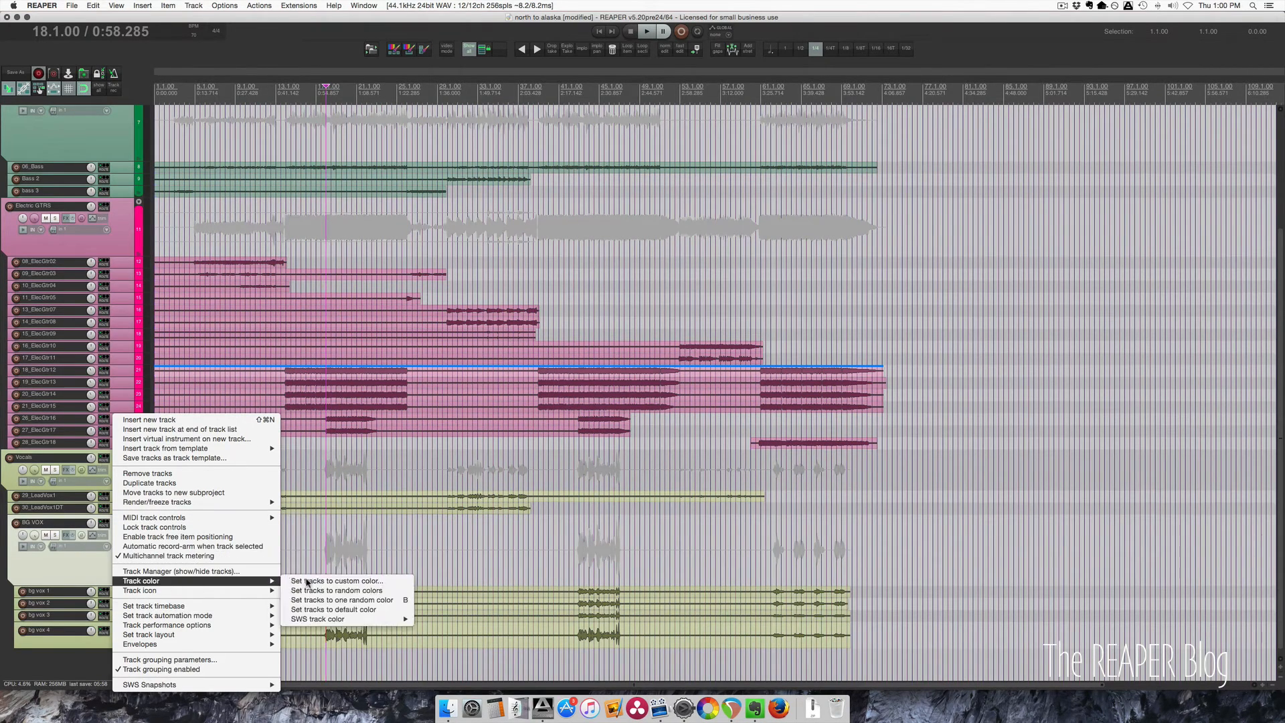
pyautogui.click(316, 581)
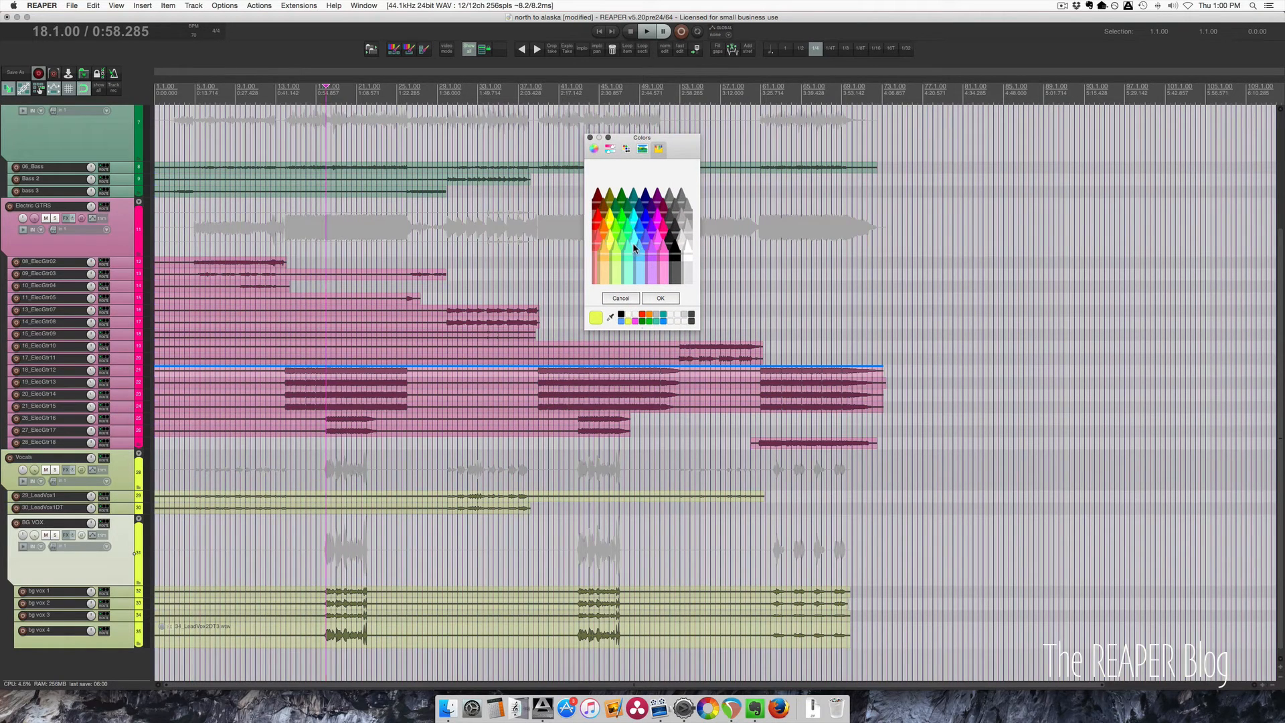
pyautogui.click(611, 239)
pyautogui.click(610, 215)
pyautogui.click(660, 299)
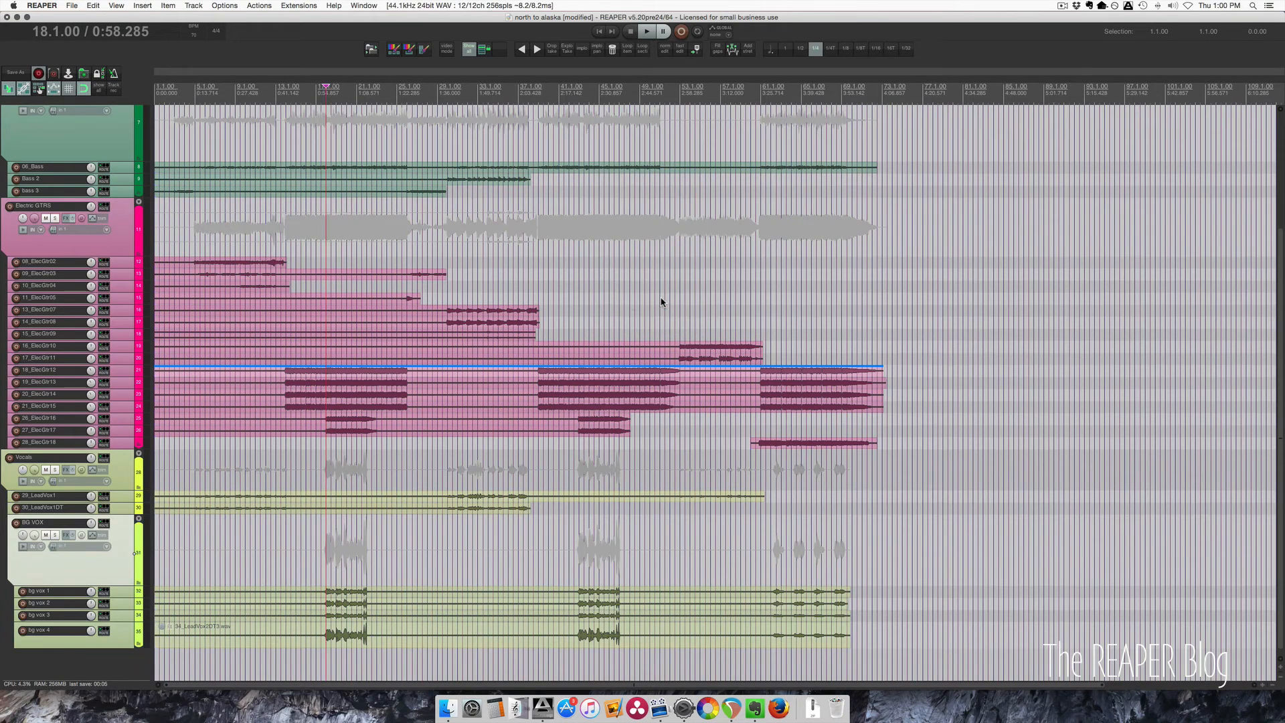
# - Even out all track heights to a compact size and show the docked mixer
pyautogui.click(194, 496)
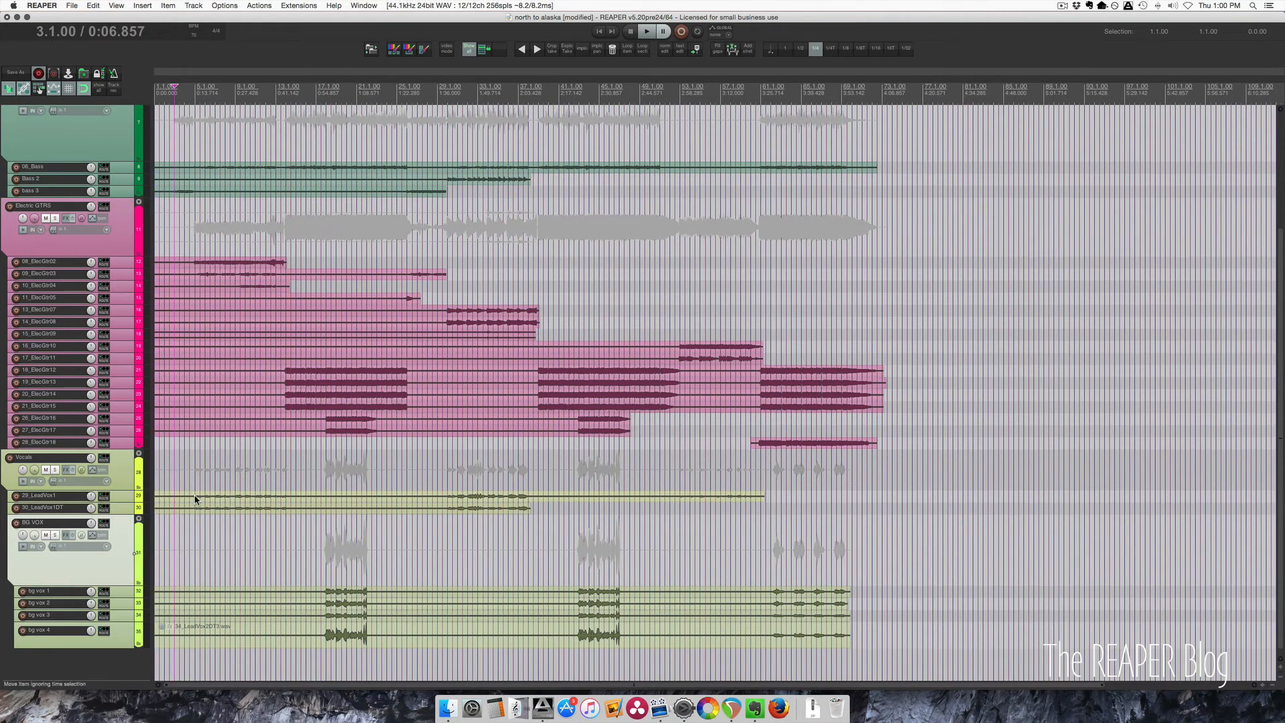
pyautogui.click(220, 568)
pyautogui.scroll(3, 377, 553)
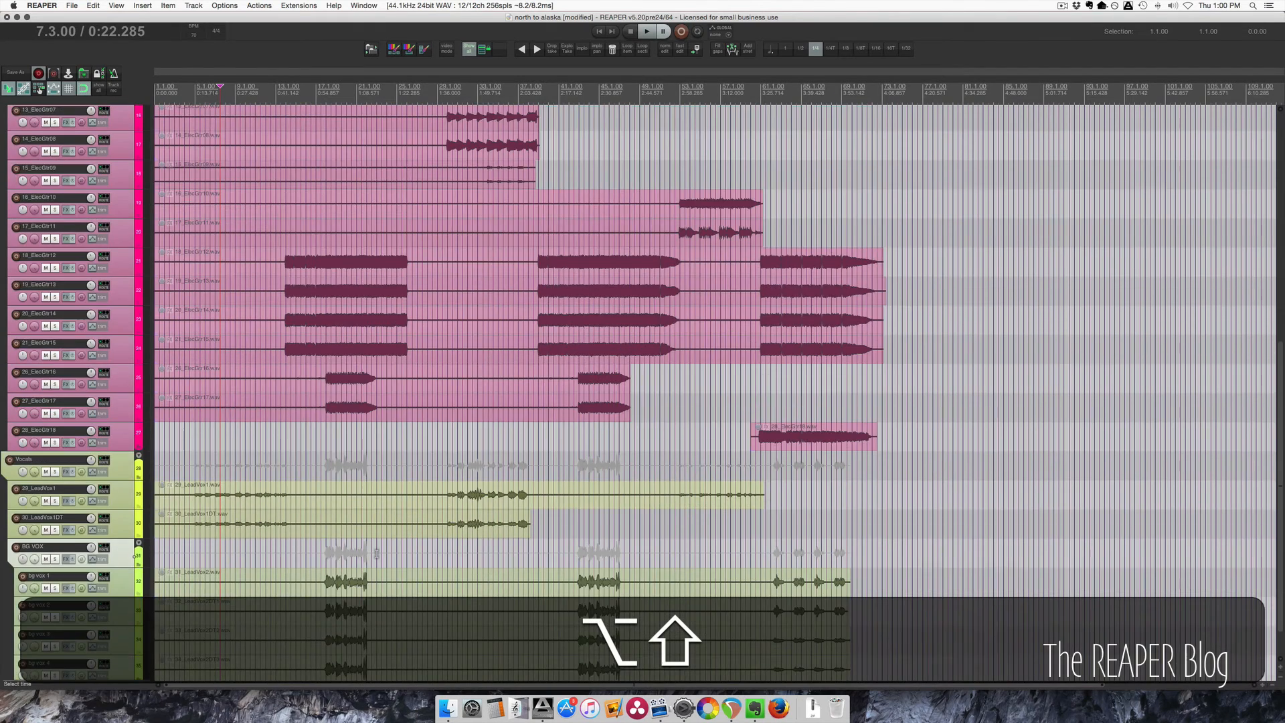
pyautogui.scroll(-3, 377, 553)
pyautogui.scroll(3, 375, 554)
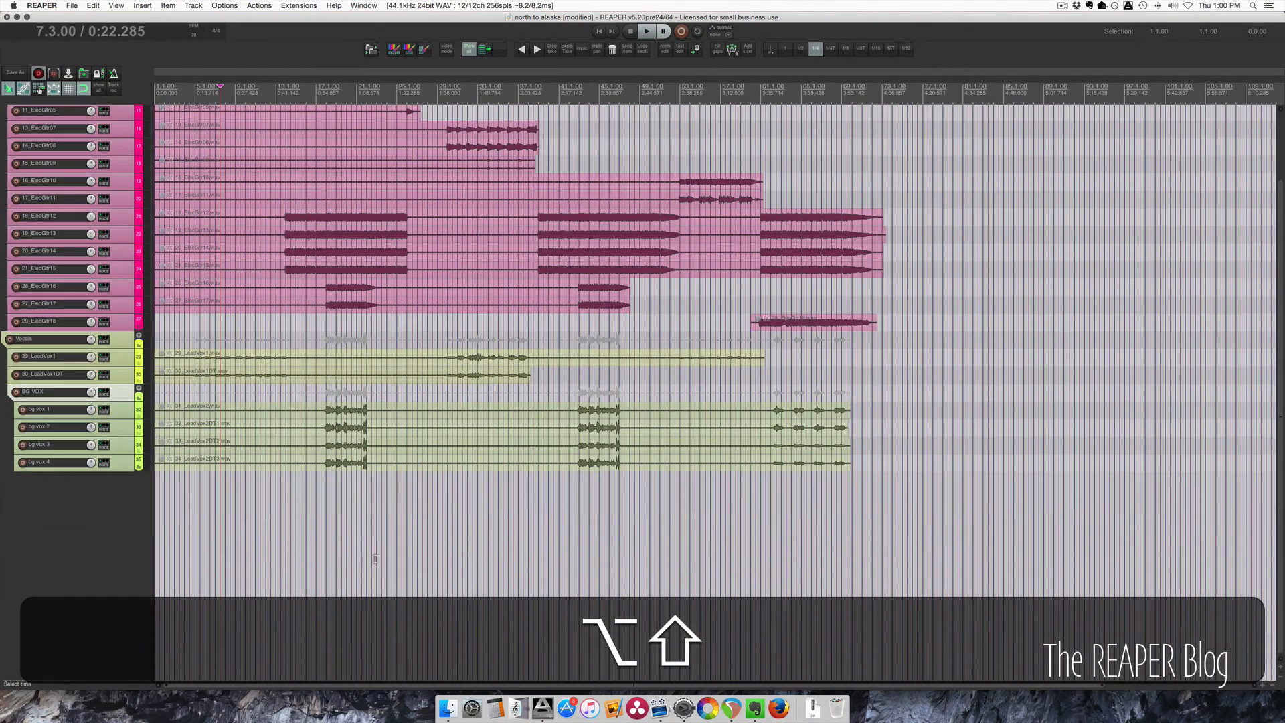
pyautogui.click(286, 574)
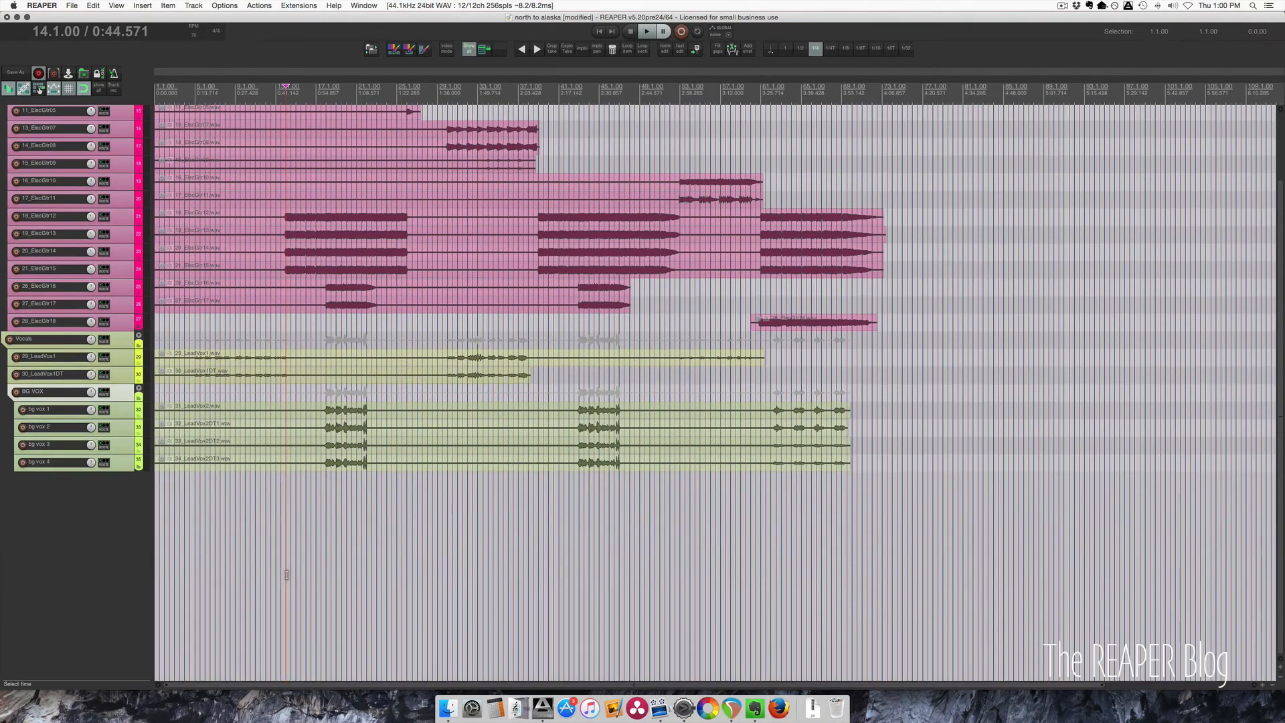
pyautogui.hotkey('alt', 'm')
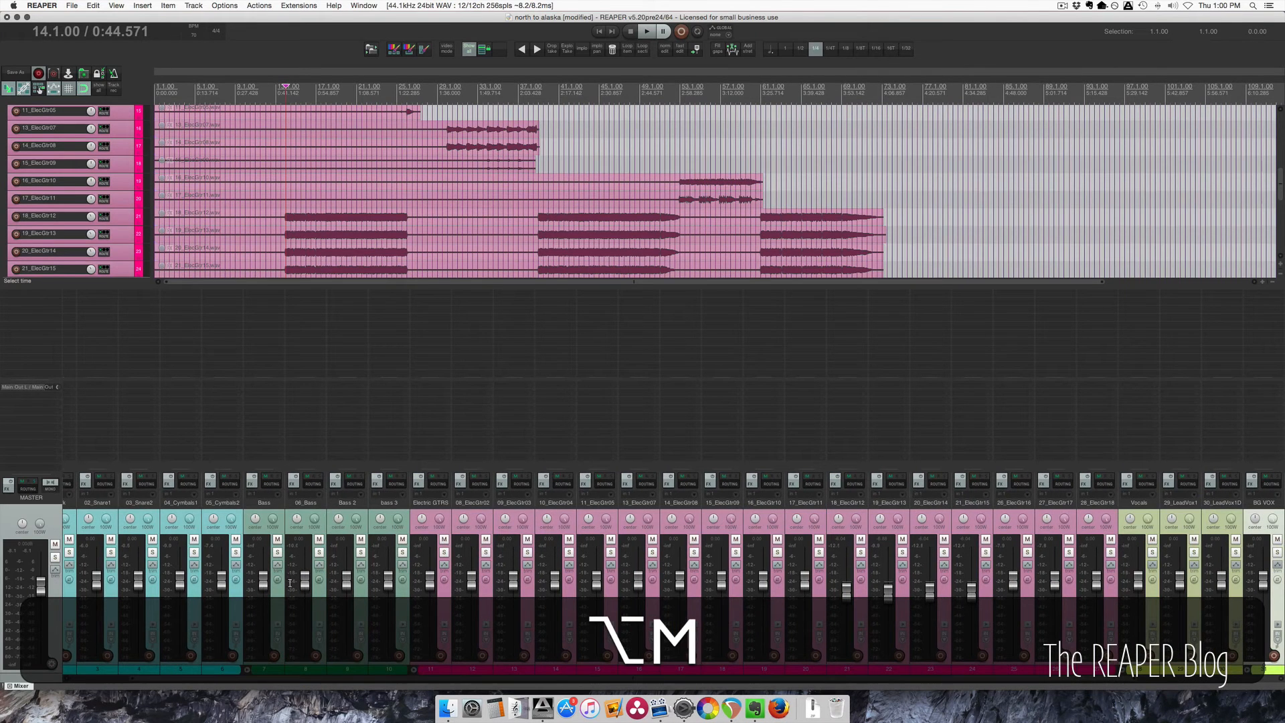
# - Set the BG VOX track's mixer panel layout to bb --- Small Sidebar
pyautogui.moveTo(548, 678); pyautogui.dragTo(803, 679)
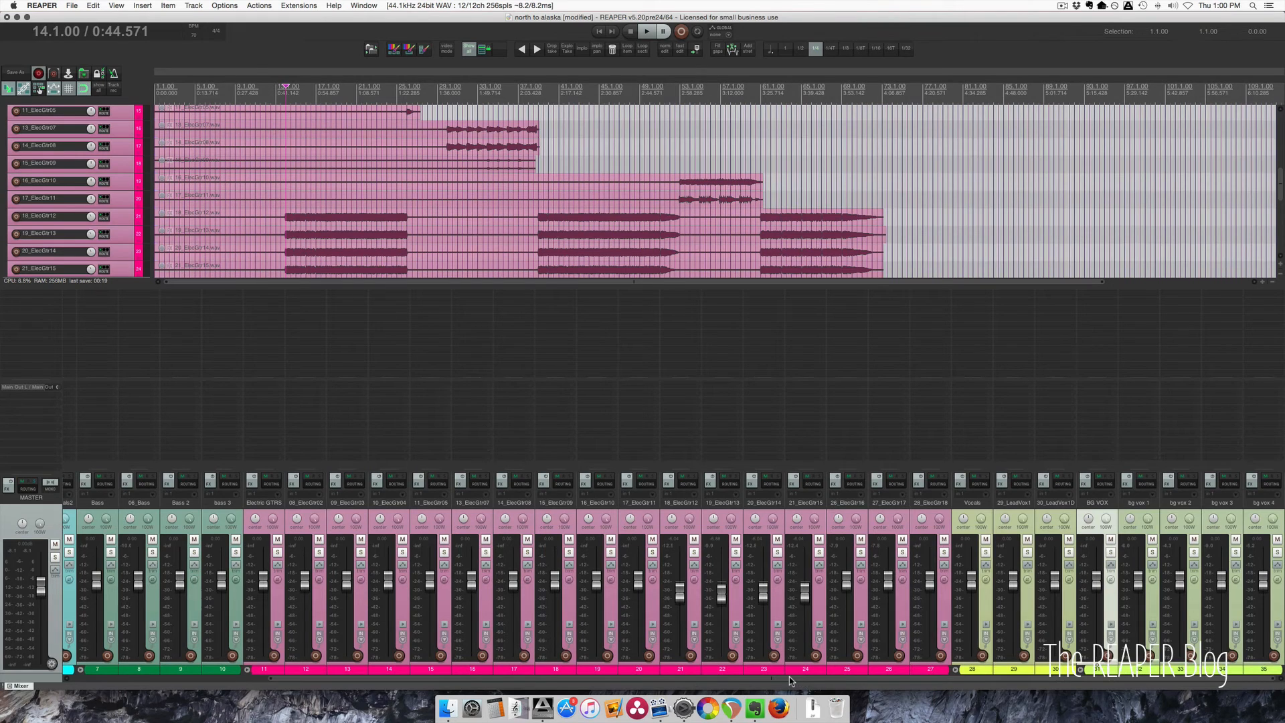
pyautogui.hscroll(1, 790, 680)
pyautogui.click(1138, 672)
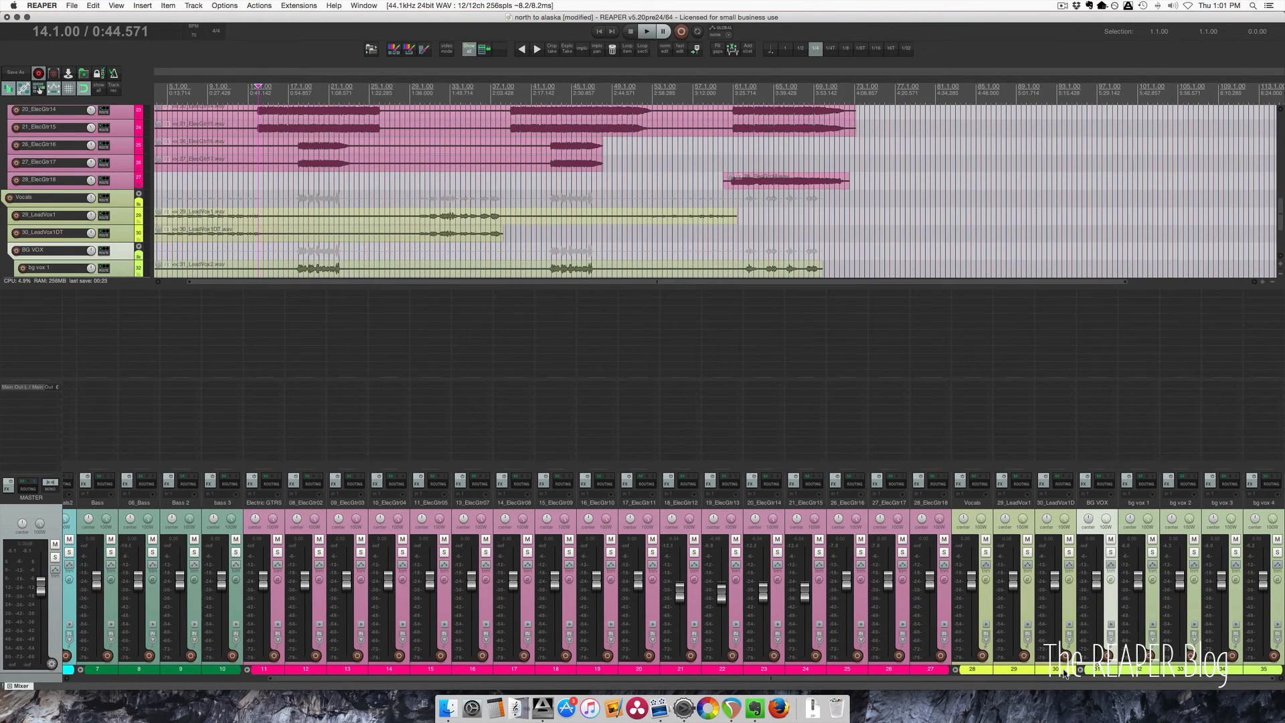
pyautogui.rightClick(1111, 601)
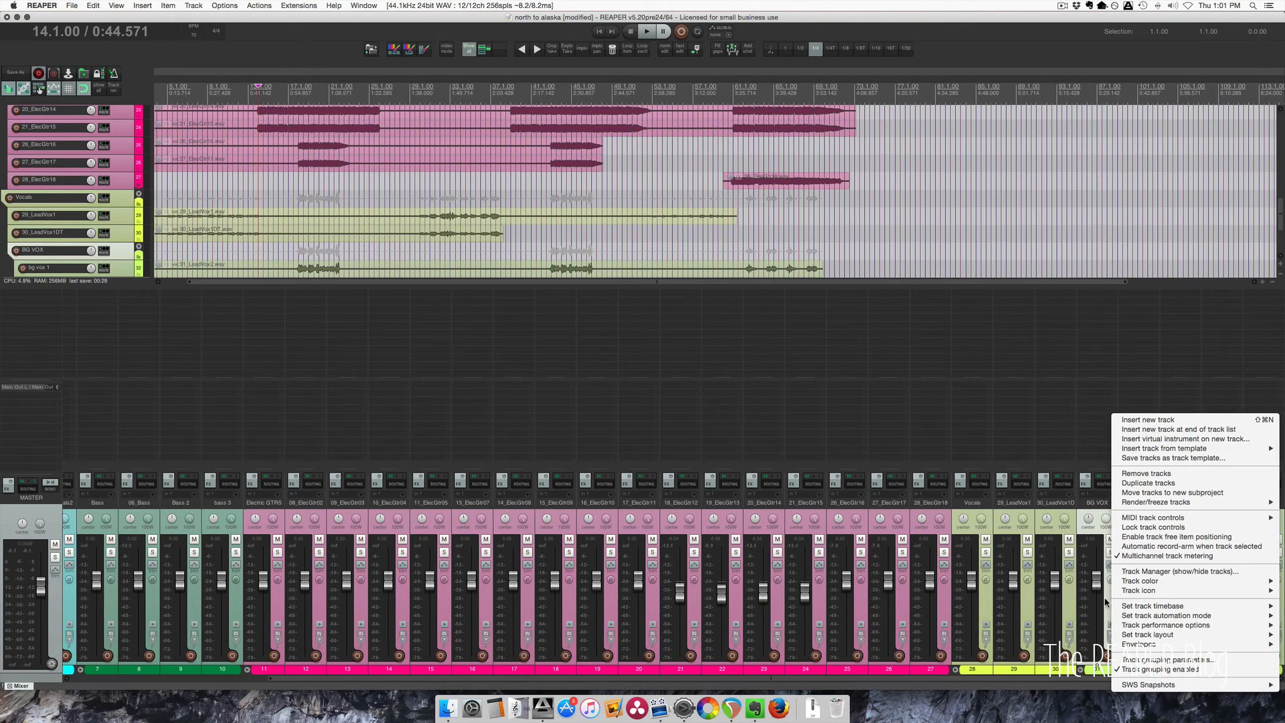
pyautogui.moveTo(1137, 636)
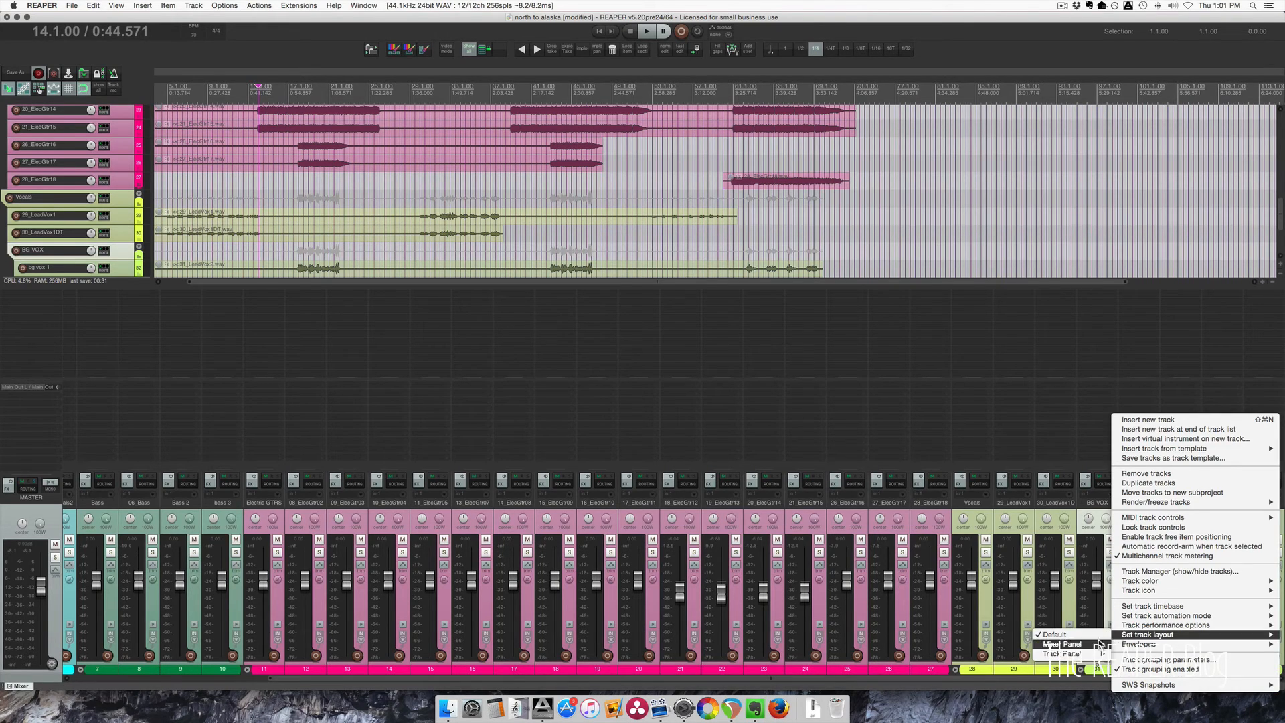
pyautogui.moveTo(1098, 644)
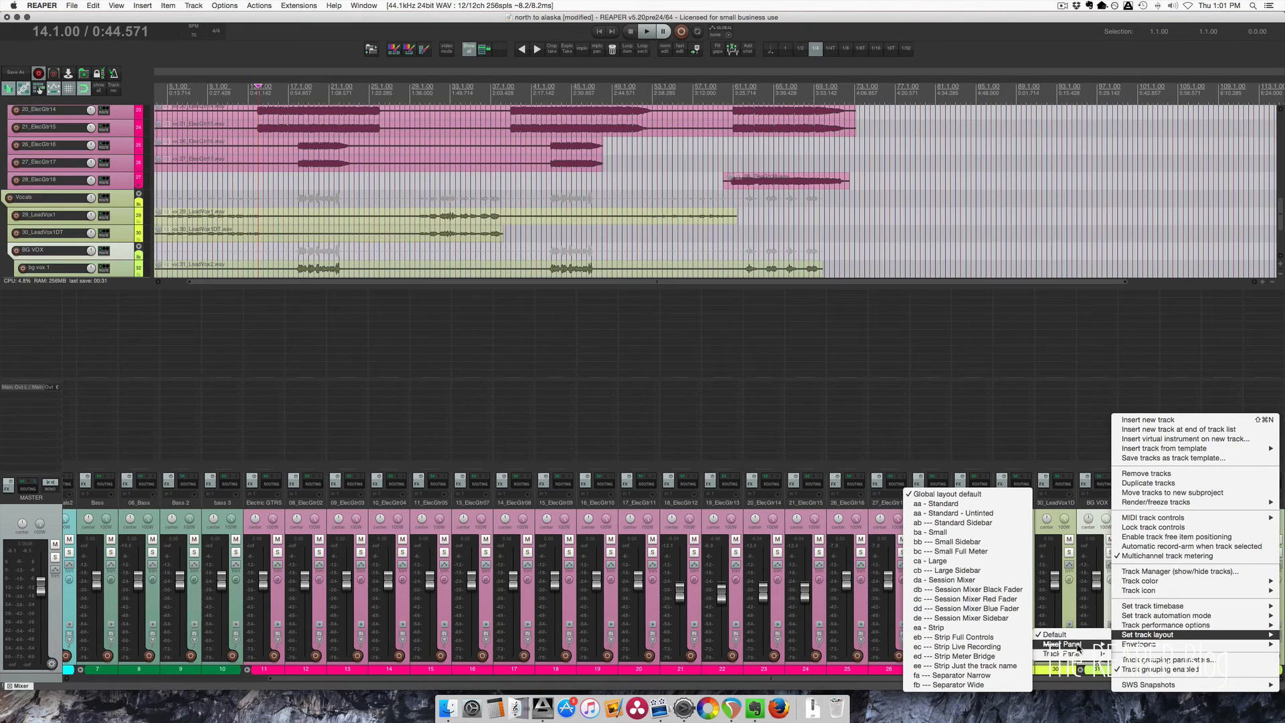
pyautogui.click(979, 543)
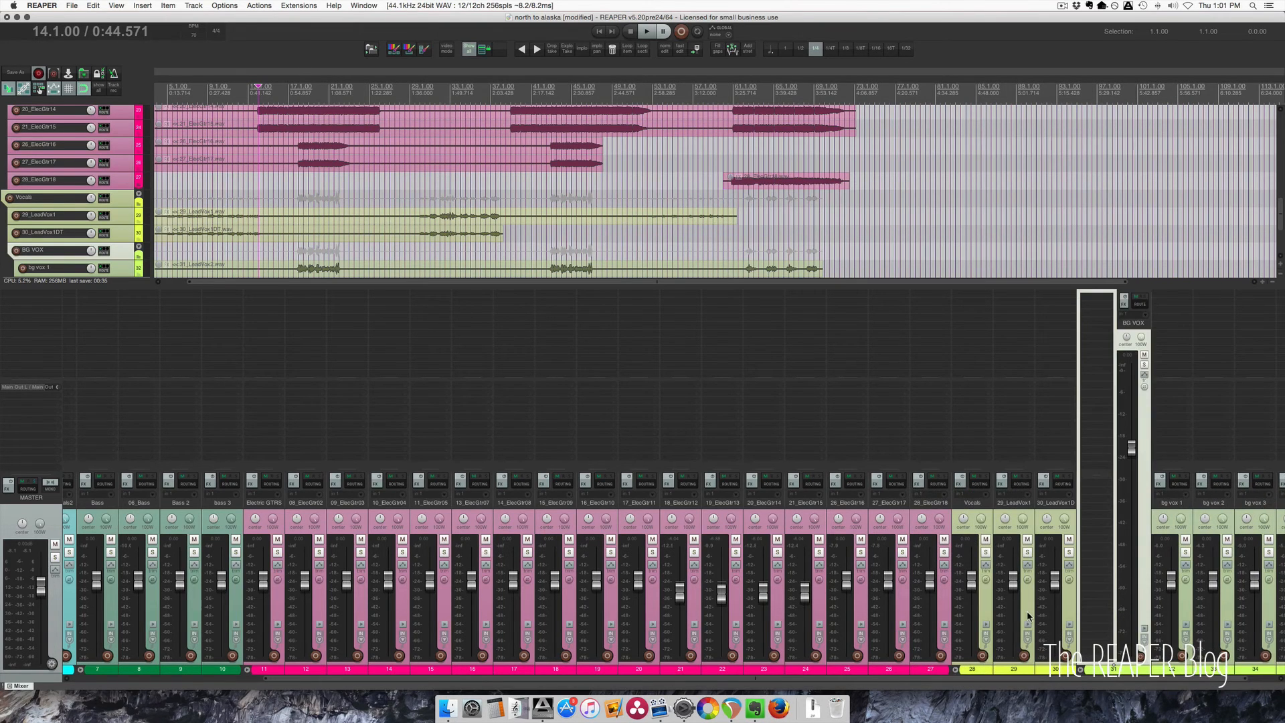
# - Apply the same sidebar mixer layout to the Vocals, Electric GTRS, Bass and Drums folder tracks
pyautogui.click(988, 607)
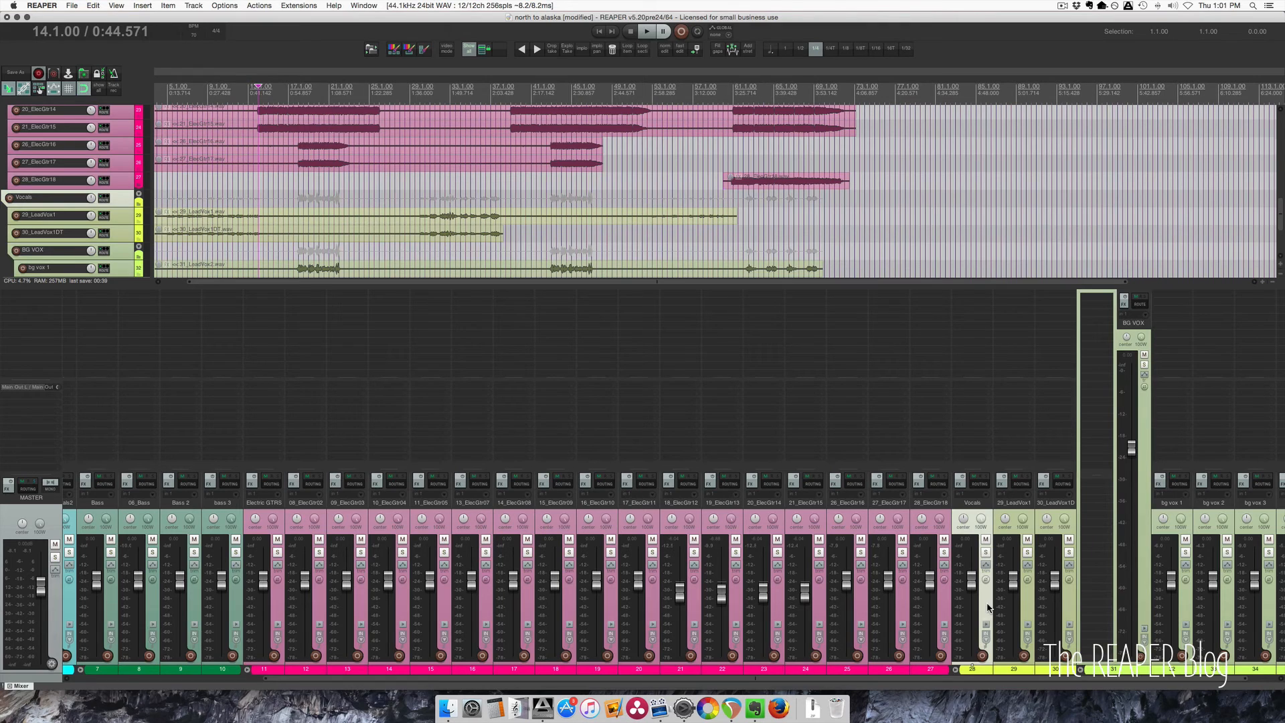
pyautogui.hotkey('ctrl', '2')
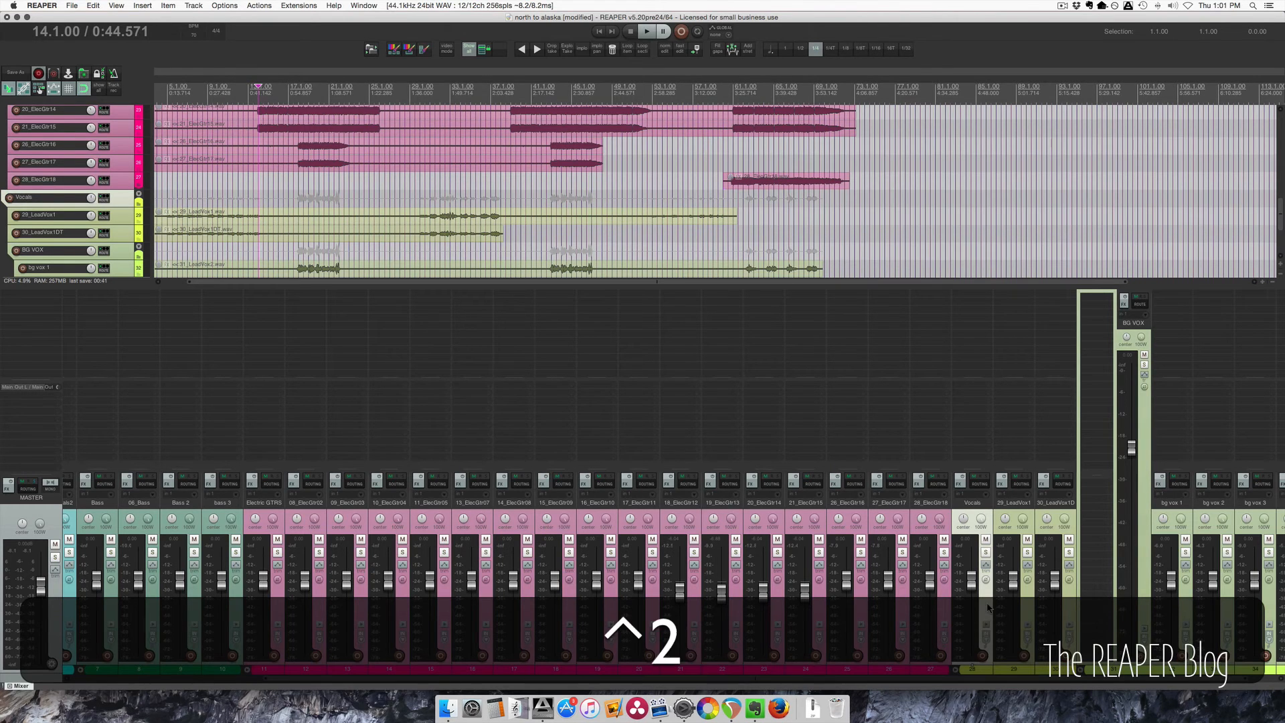
pyautogui.moveTo(823, 678); pyautogui.dragTo(631, 678)
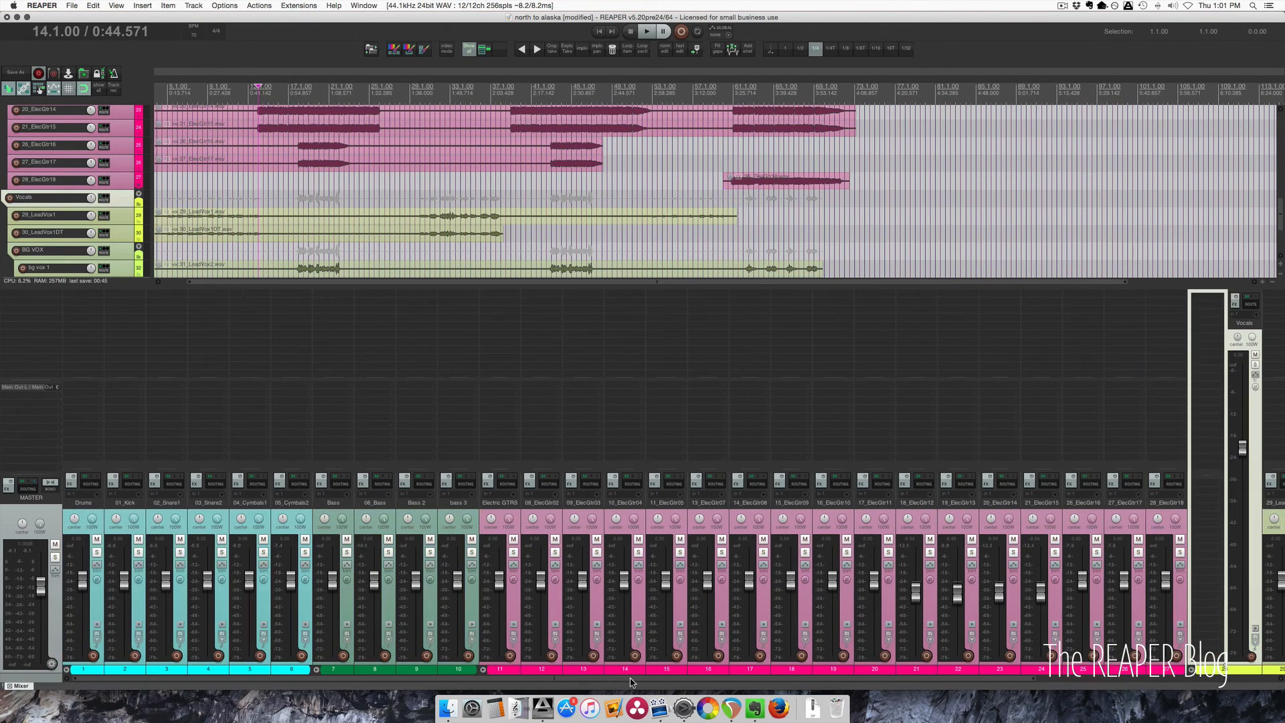
pyautogui.click(514, 672)
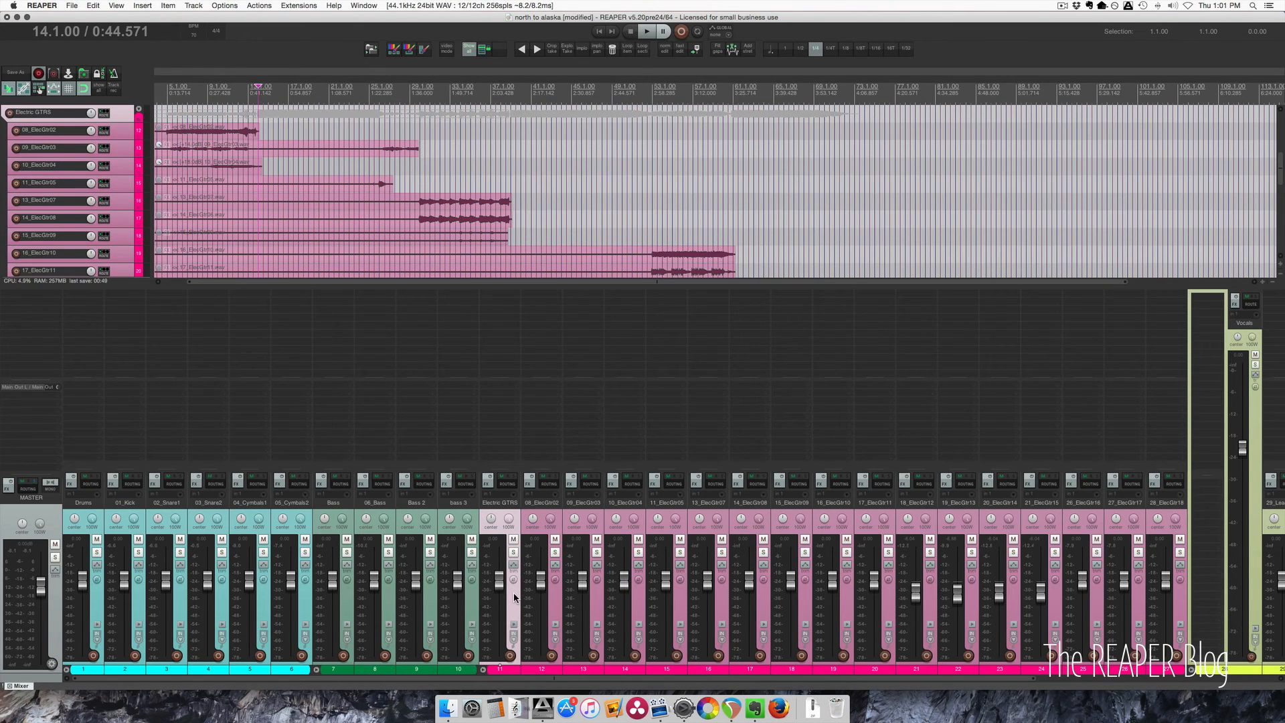
pyautogui.hotkey('ctrl', '2')
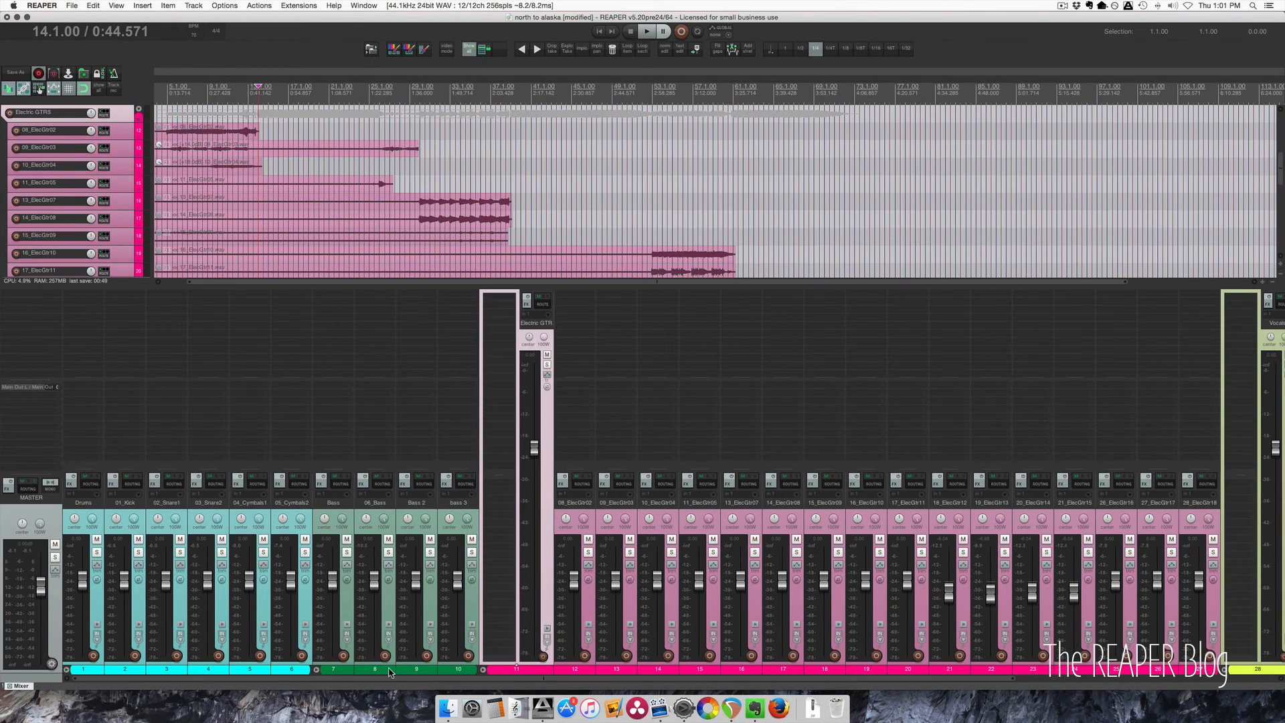
pyautogui.click(345, 605)
pyautogui.hotkey('ctrl', '2')
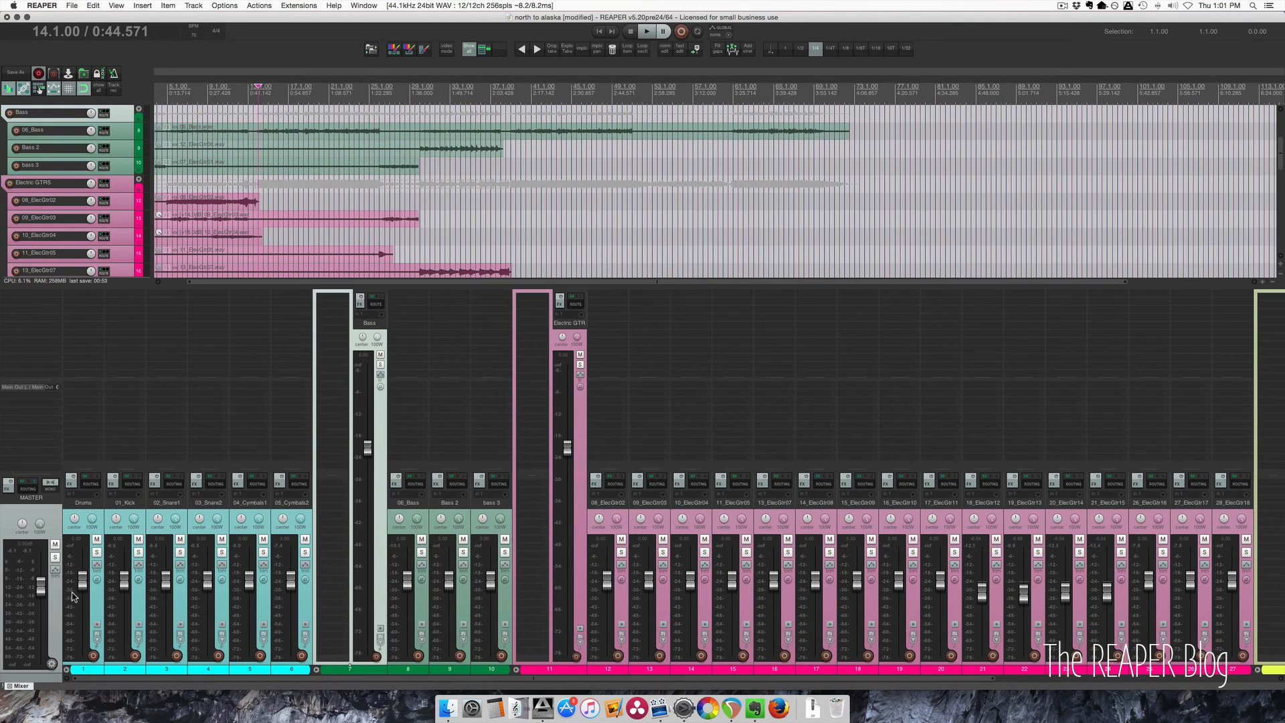
pyautogui.click(94, 595)
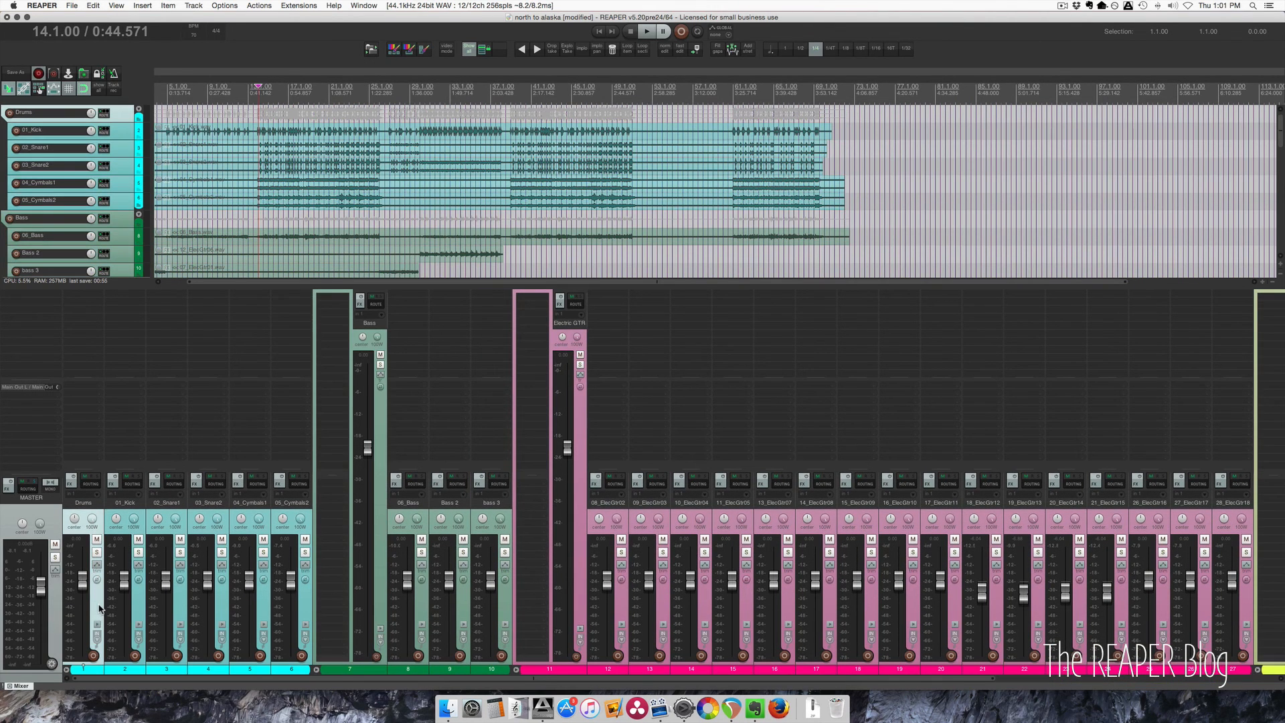
pyautogui.hotkey('ctrl', '2')
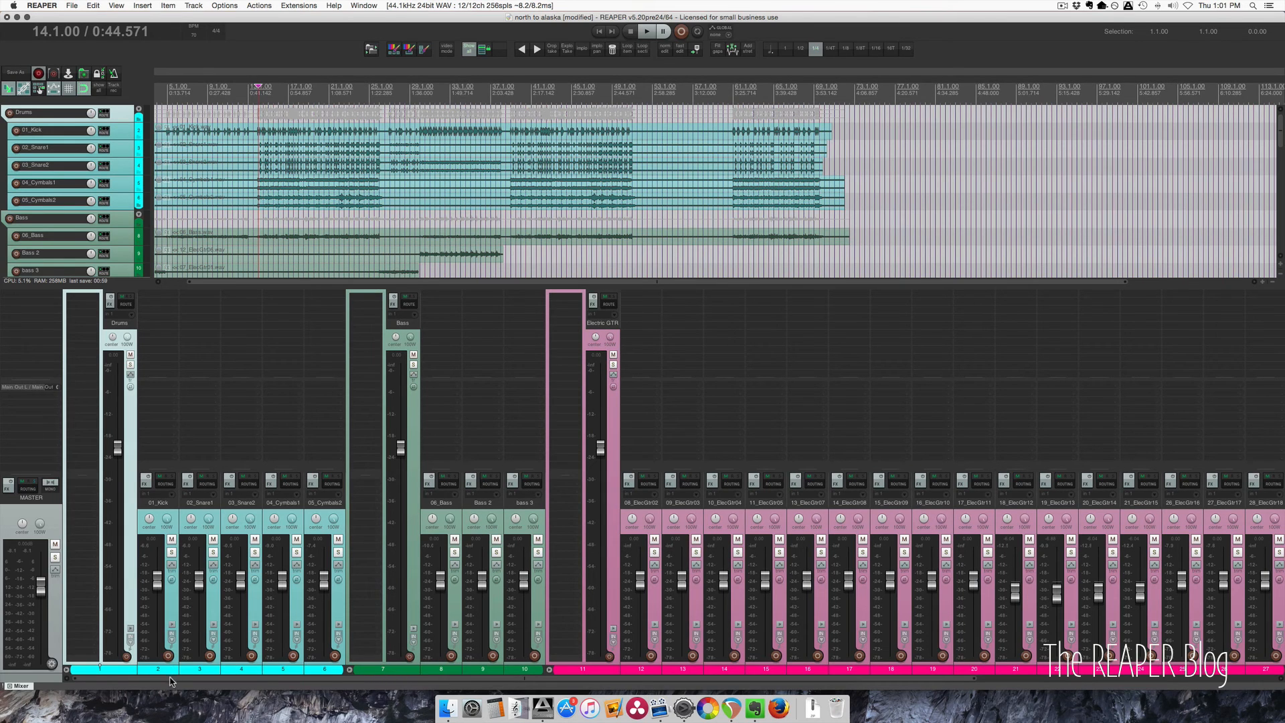
# - Hide the child tracks of Drums, Bass, Electric GTRS and Vocals in the mixer, checking the option for clickable folder icons
pyautogui.moveTo(91, 678)
pyautogui.mouseDown()
pyautogui.moveTo(360, 679)
pyautogui.moveTo(92, 678)
pyautogui.mouseUp()
pyautogui.click(67, 670)
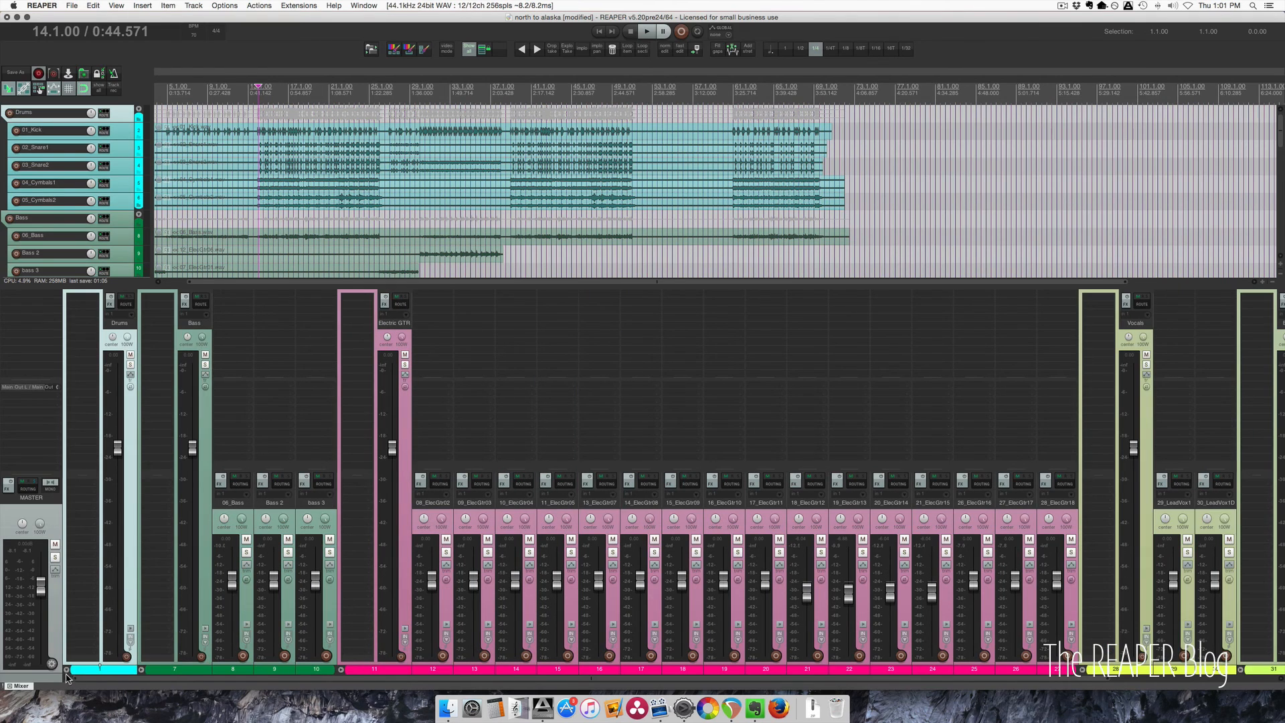
pyautogui.click(141, 670)
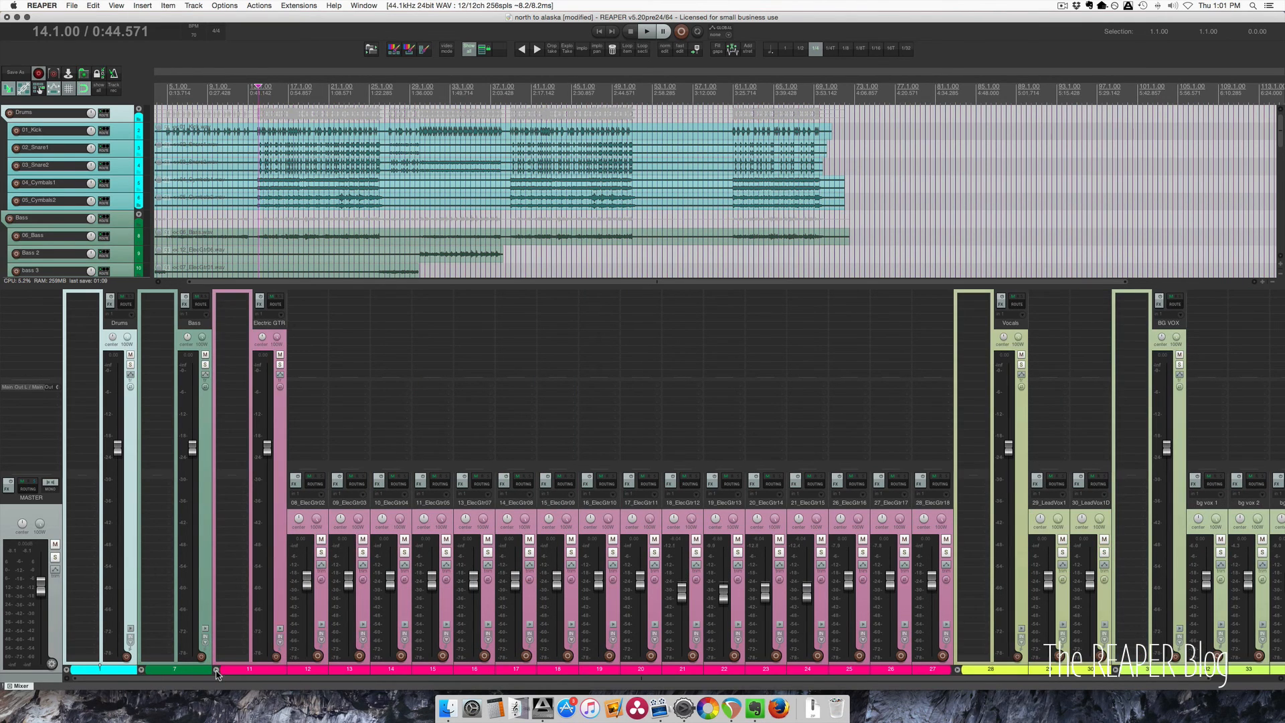
pyautogui.click(215, 669)
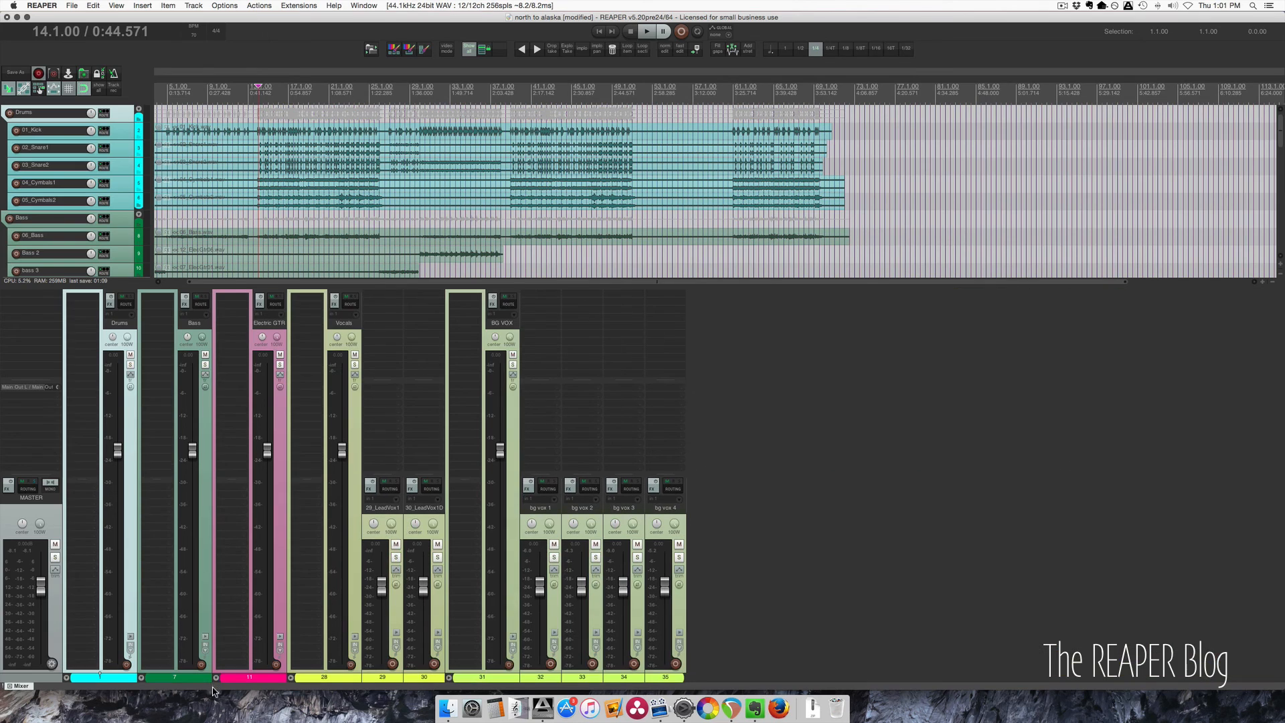
pyautogui.rightClick(51, 664)
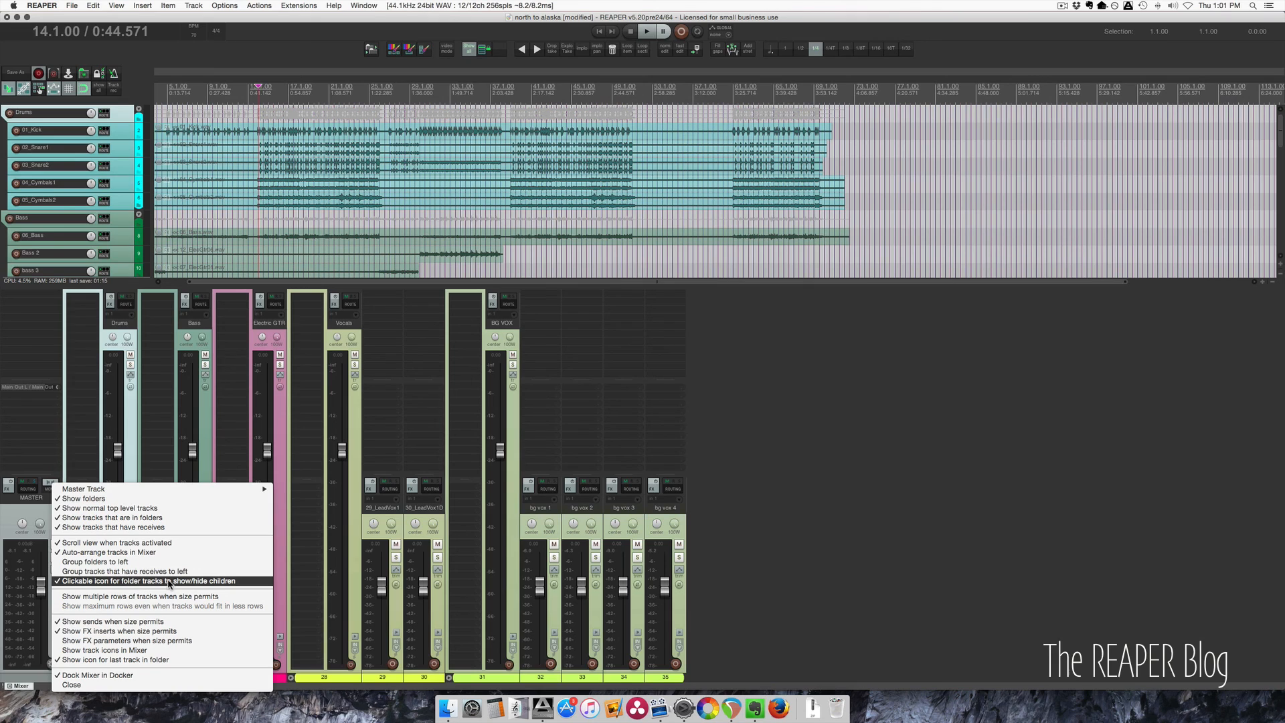
pyautogui.click(787, 566)
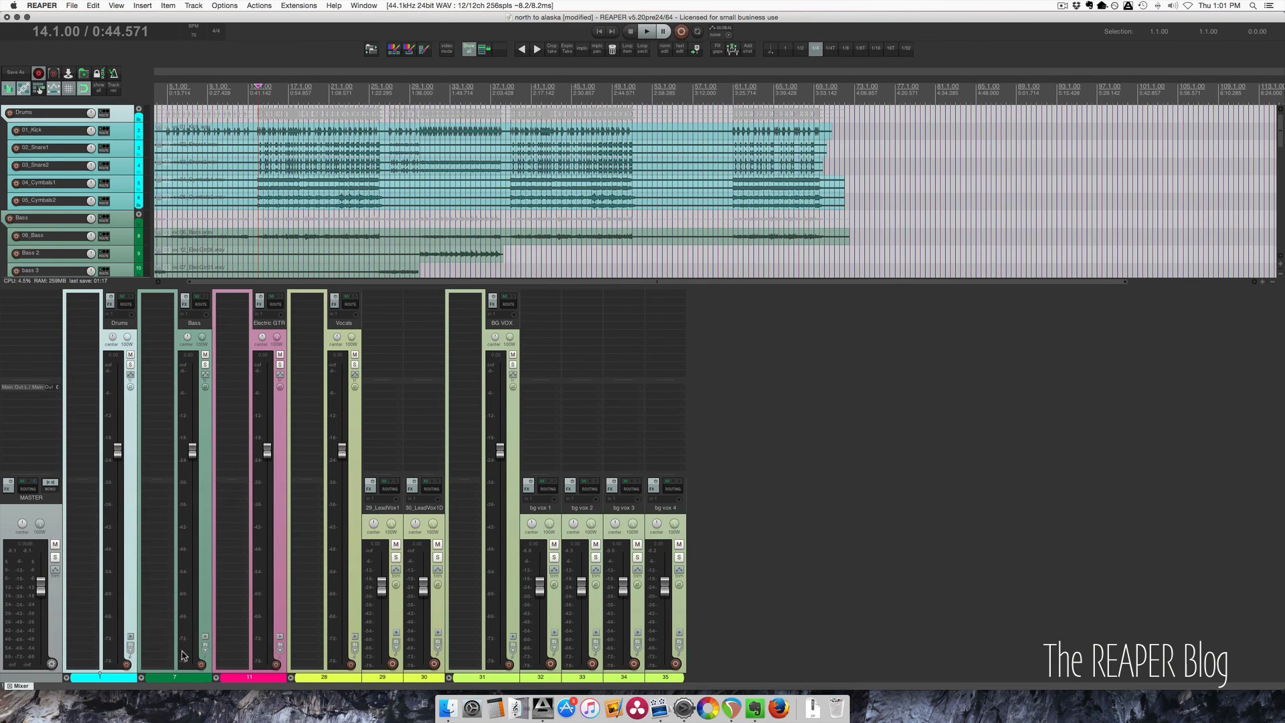
pyautogui.click(292, 678)
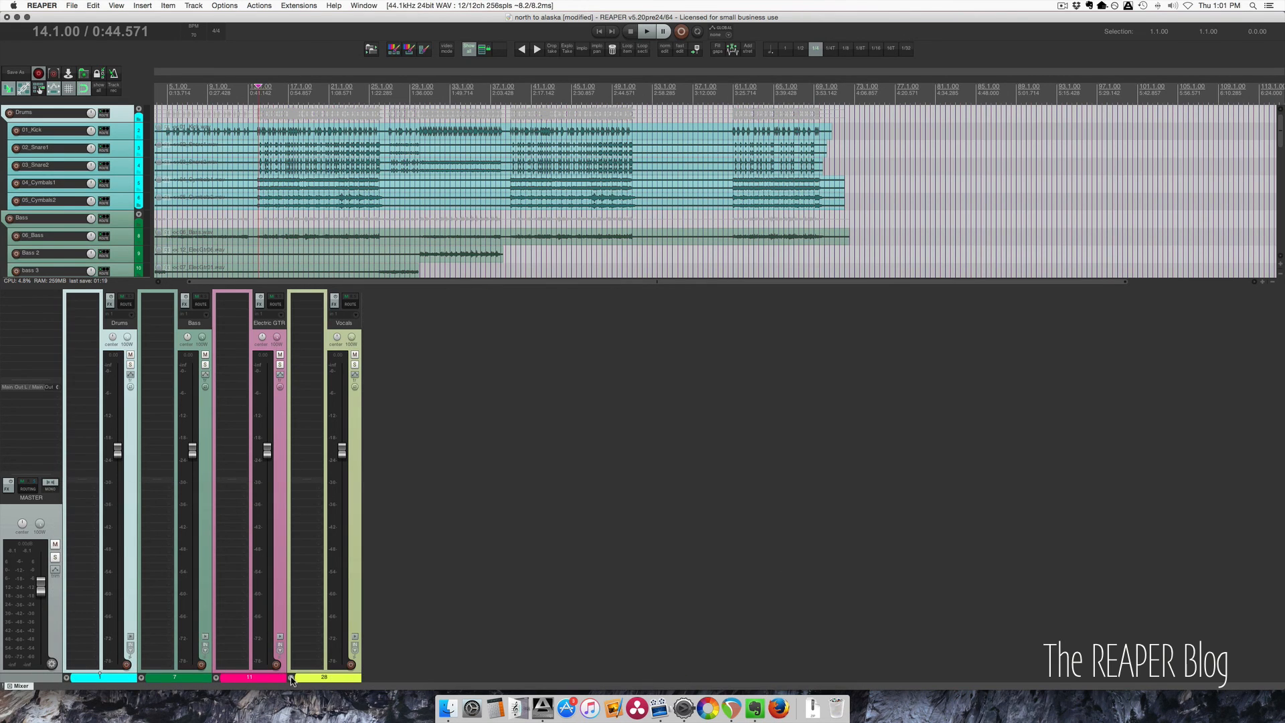
# - Deselect the Drums track and mute the Vocals, Electric GTRS and Bass folders in the mixer
pyautogui.click(305, 660)
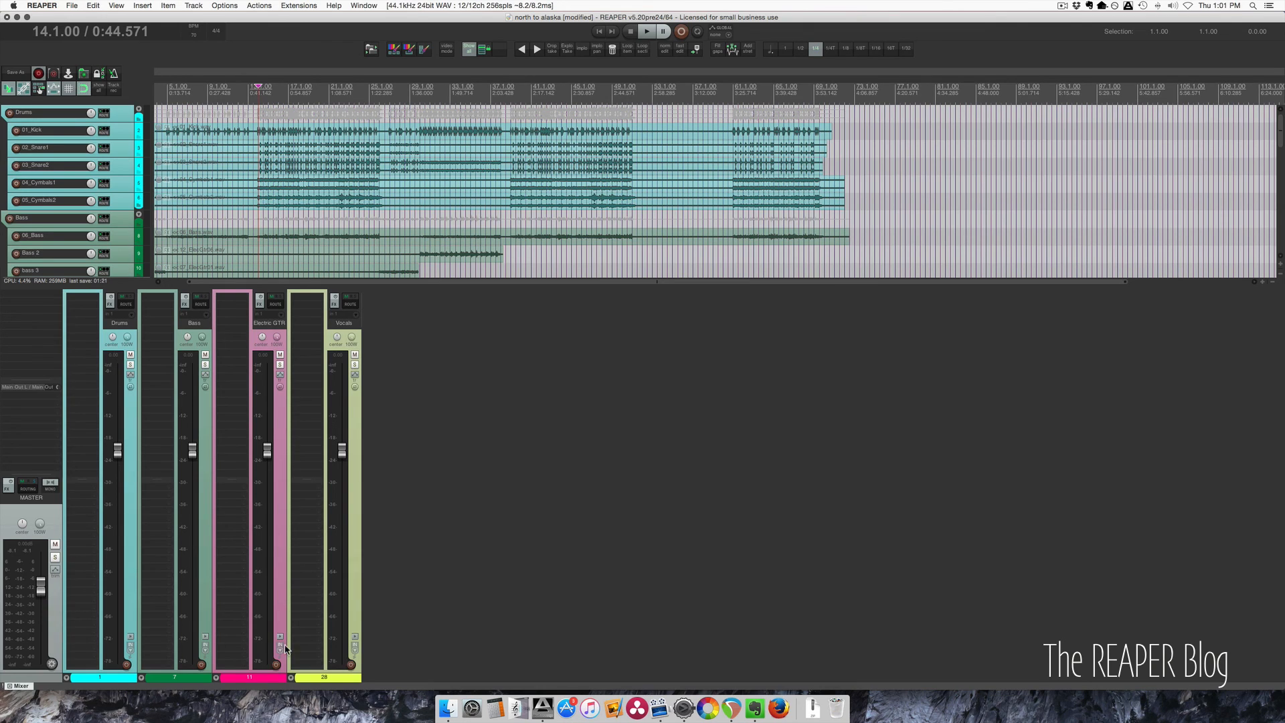
pyautogui.click(355, 354)
pyautogui.moveTo(280, 355); pyautogui.dragTo(204, 355)
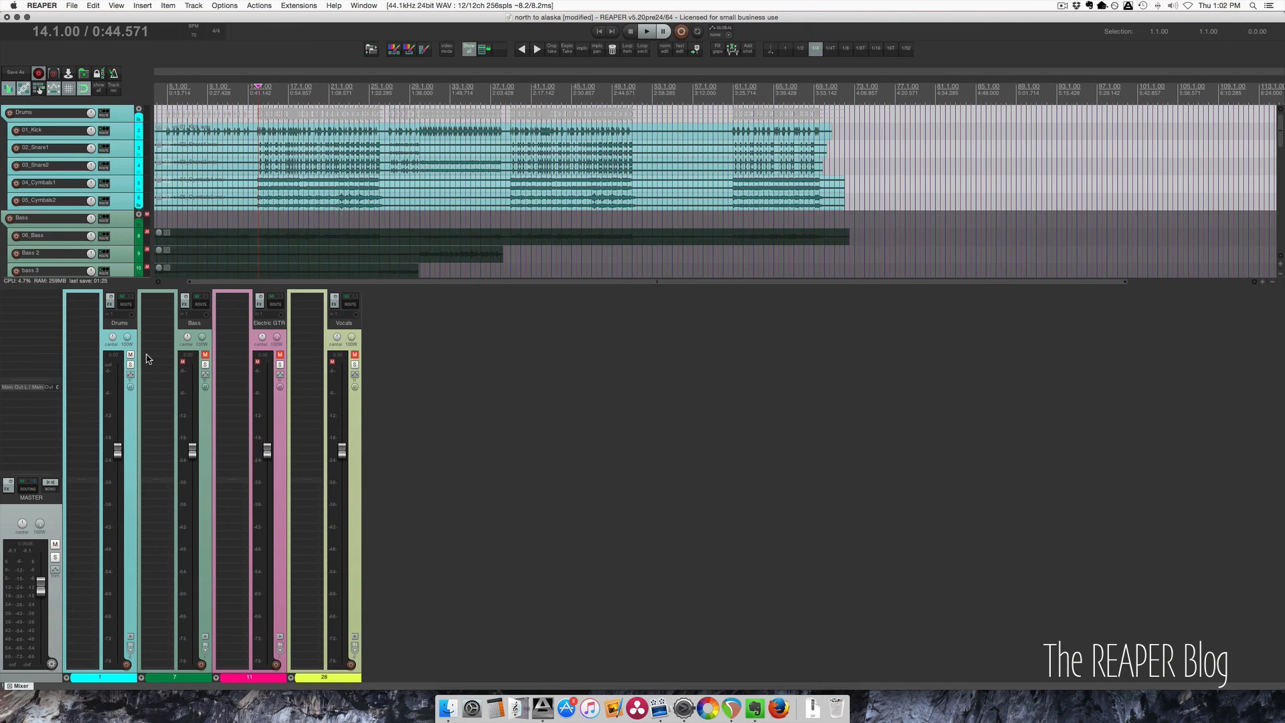